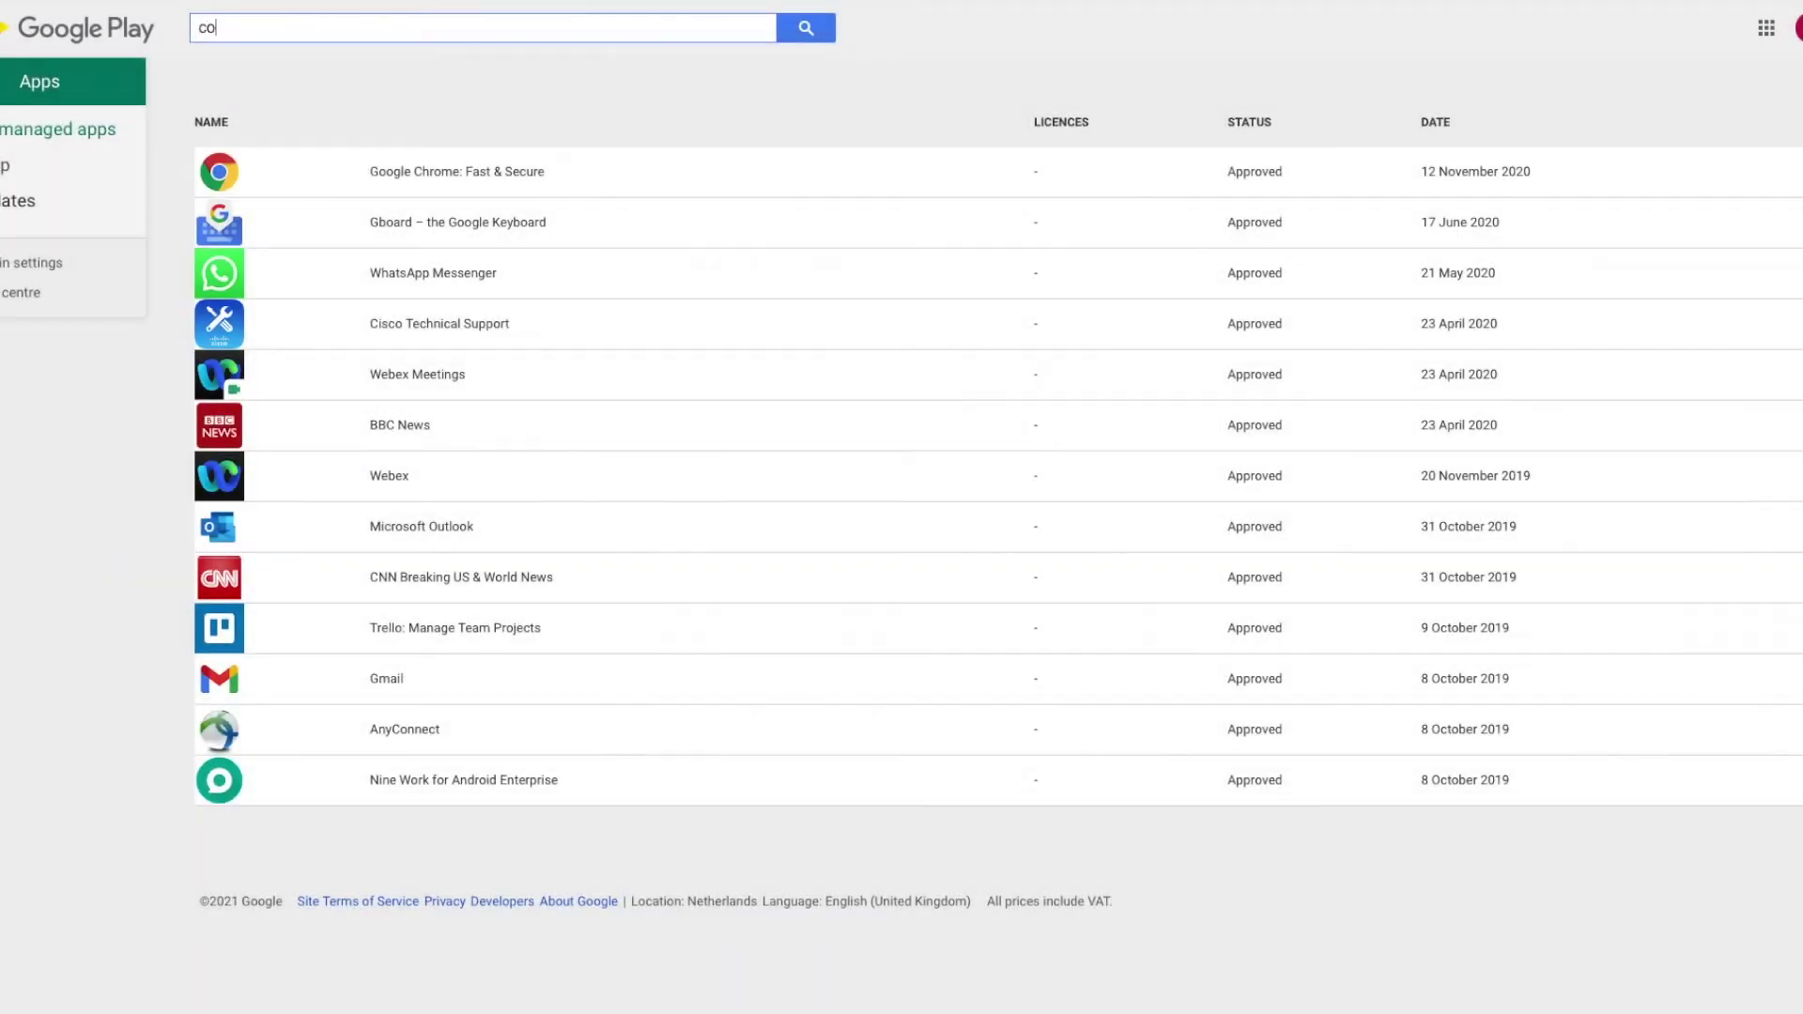
# Find com.cisco.customsettings in managed Google Play and approve Custom Settings, accepting its permissions
pyautogui.write('.cisco.')
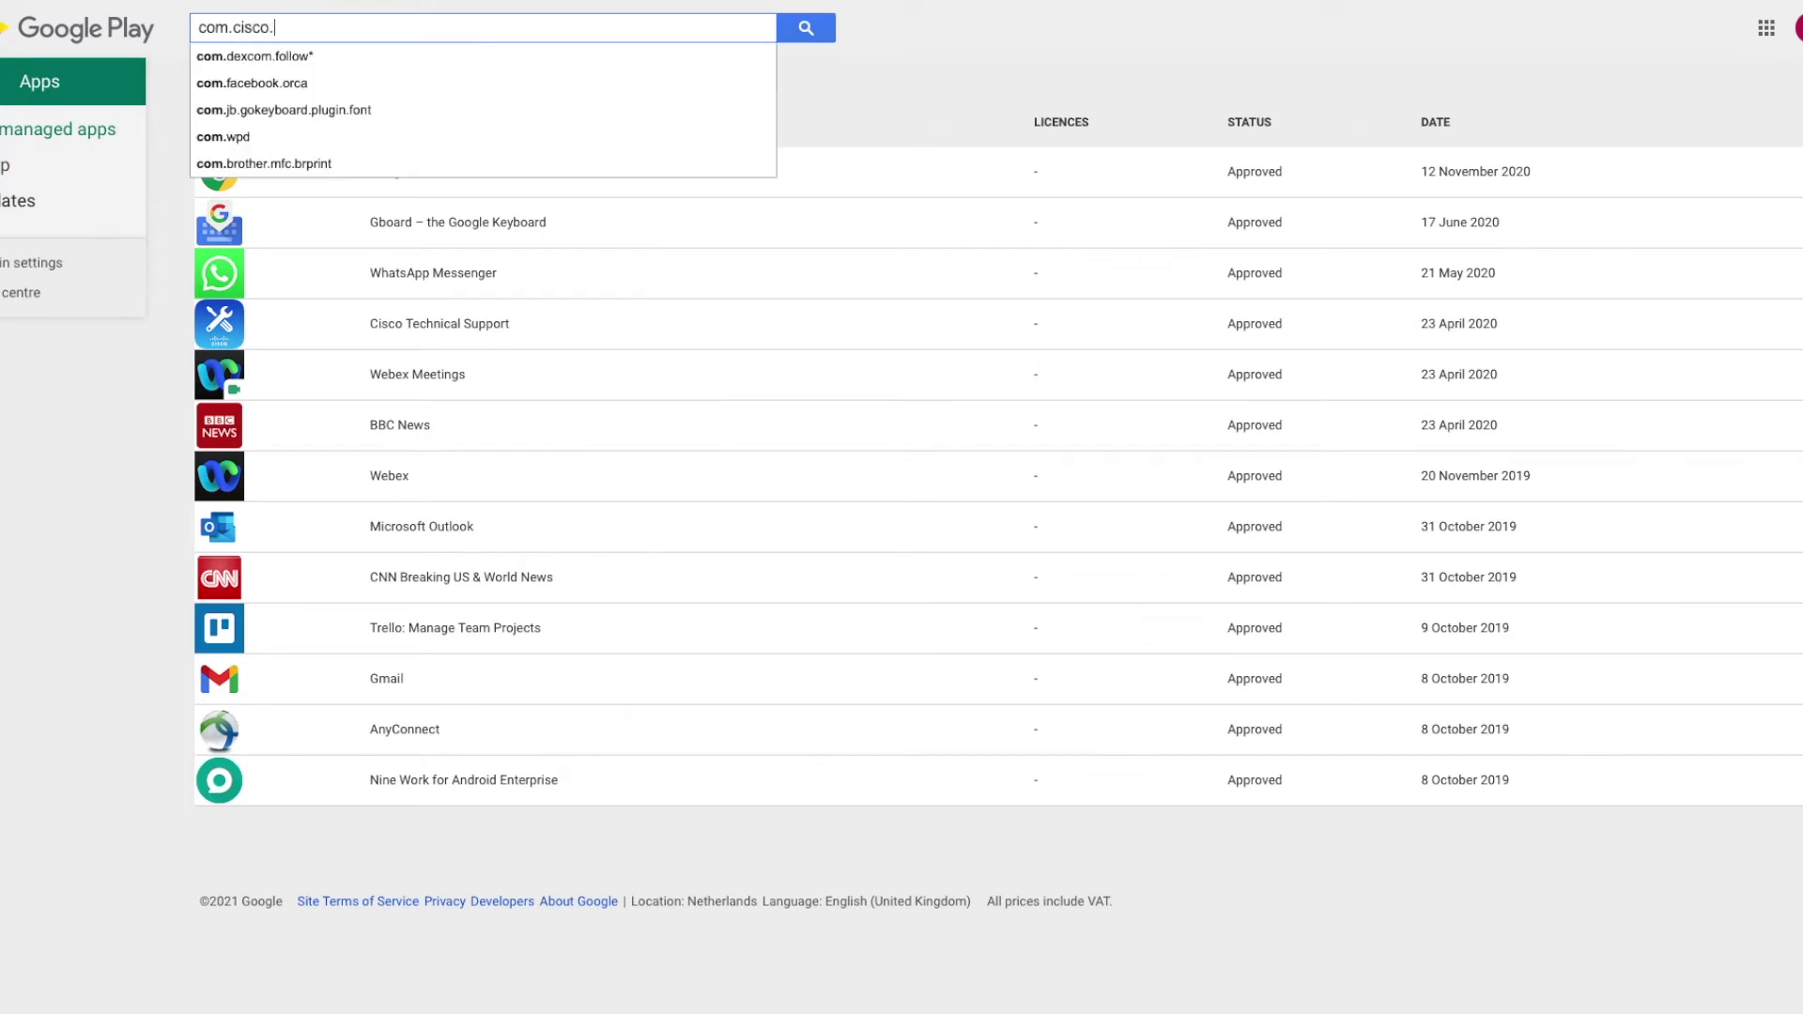
pyautogui.write('customse')
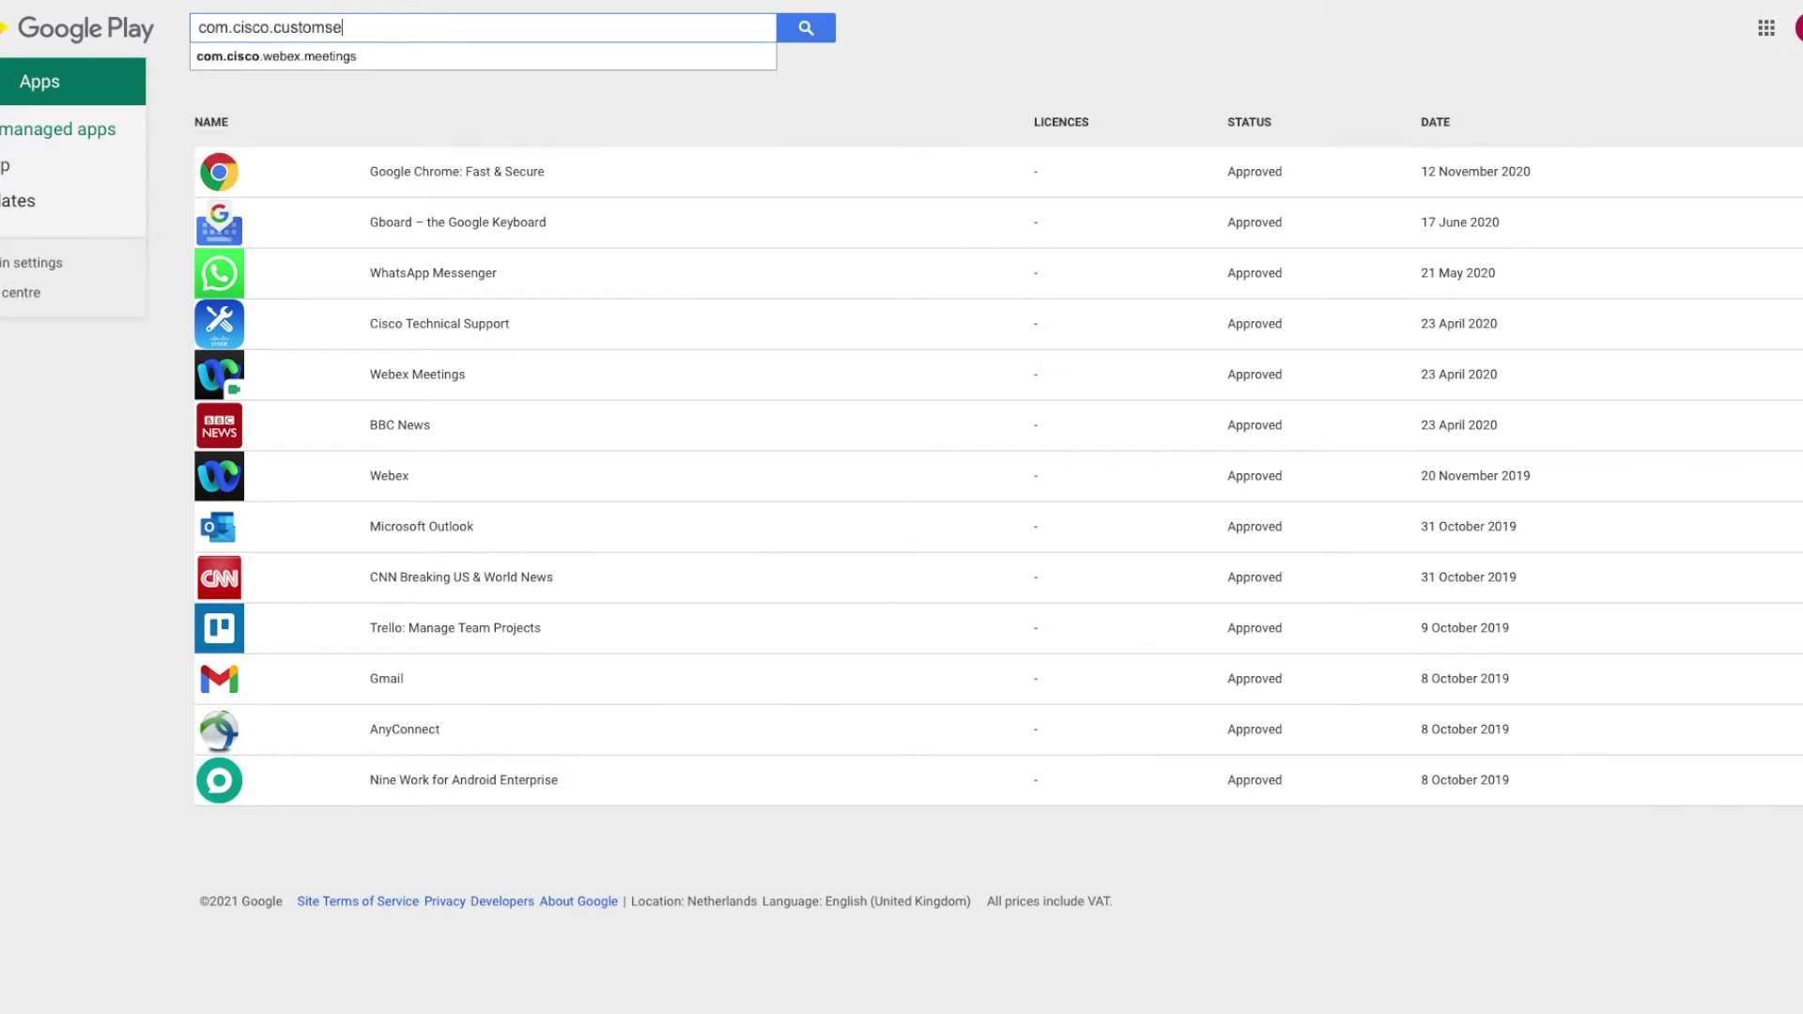
pyautogui.write('ttings')
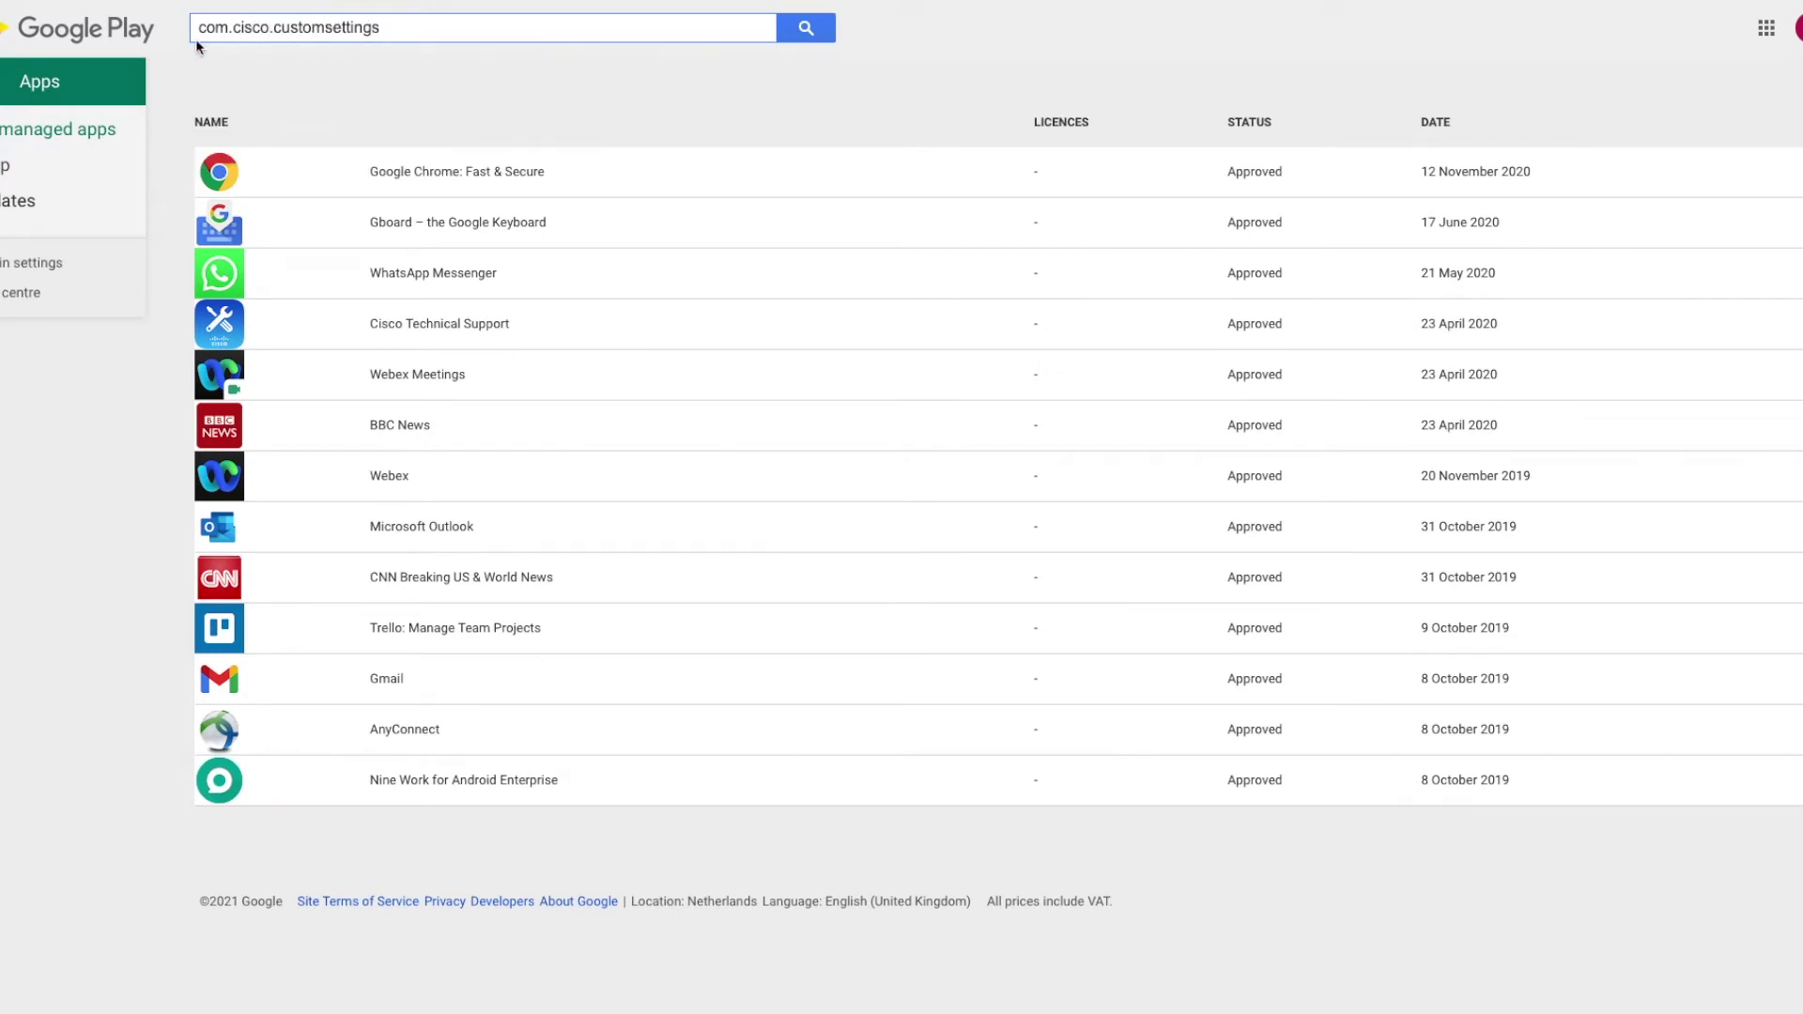
pyautogui.click(814, 27)
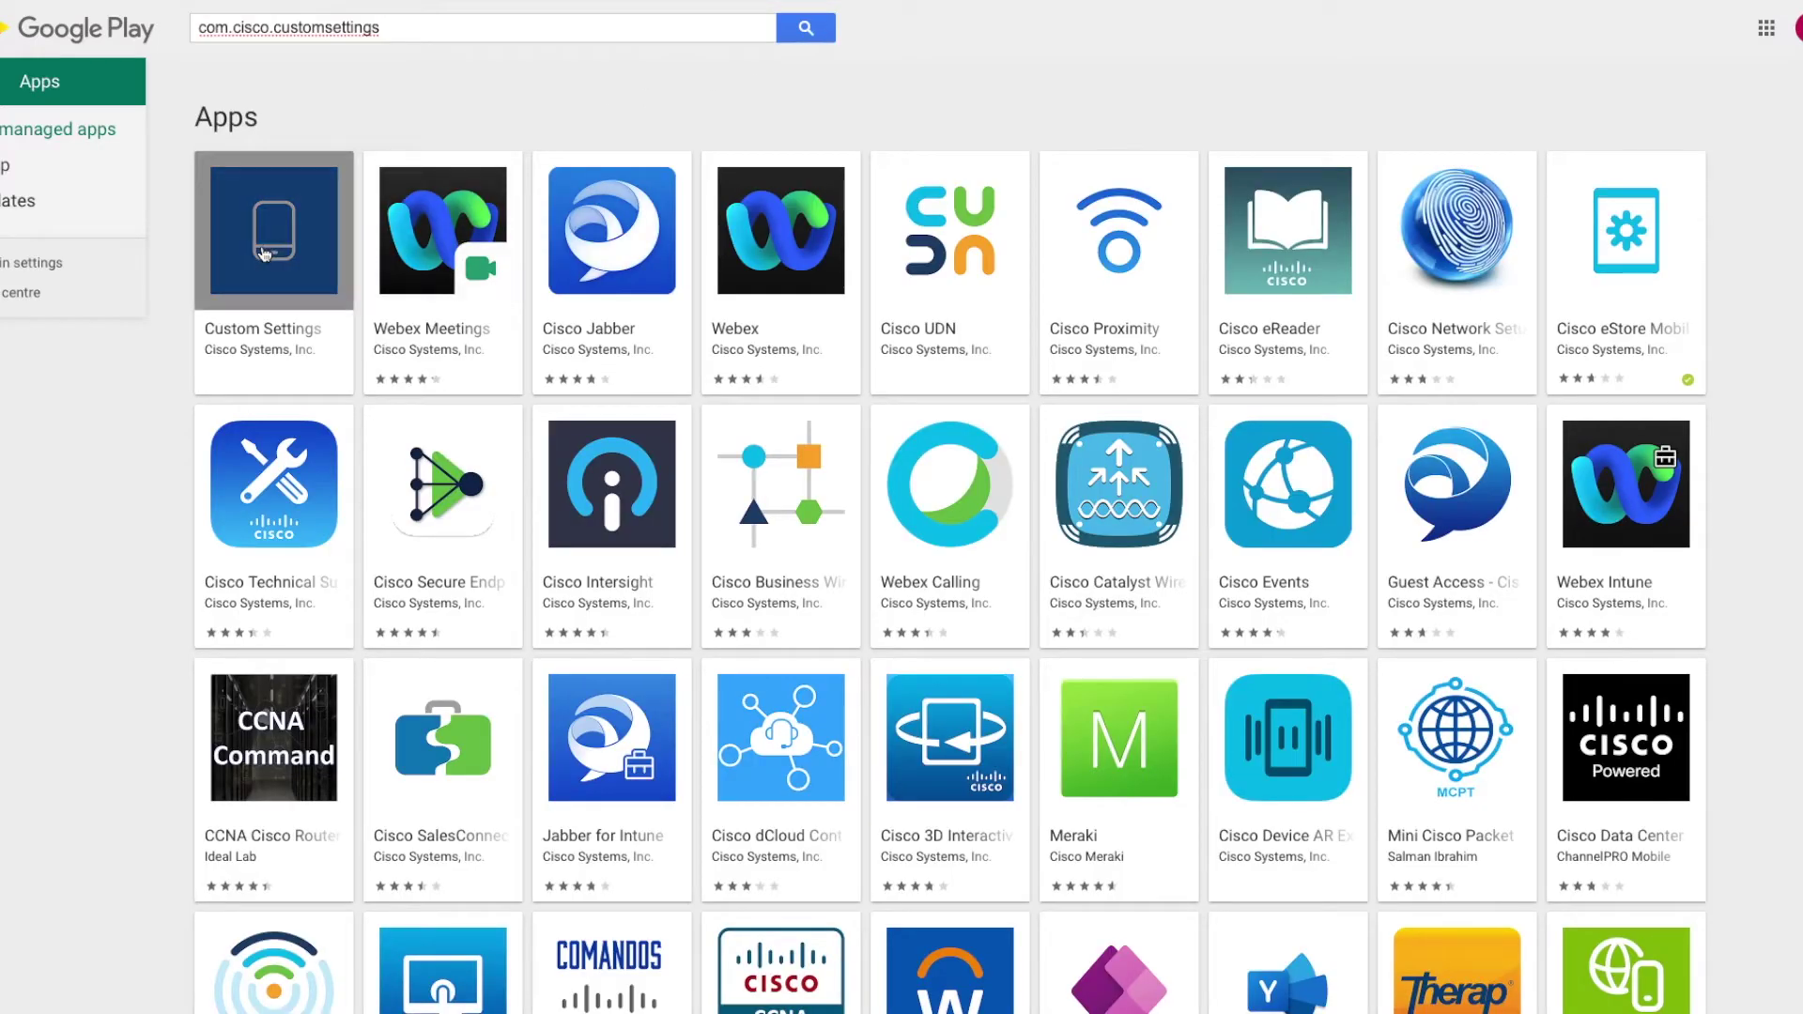
pyautogui.click(265, 253)
pyautogui.click(1106, 323)
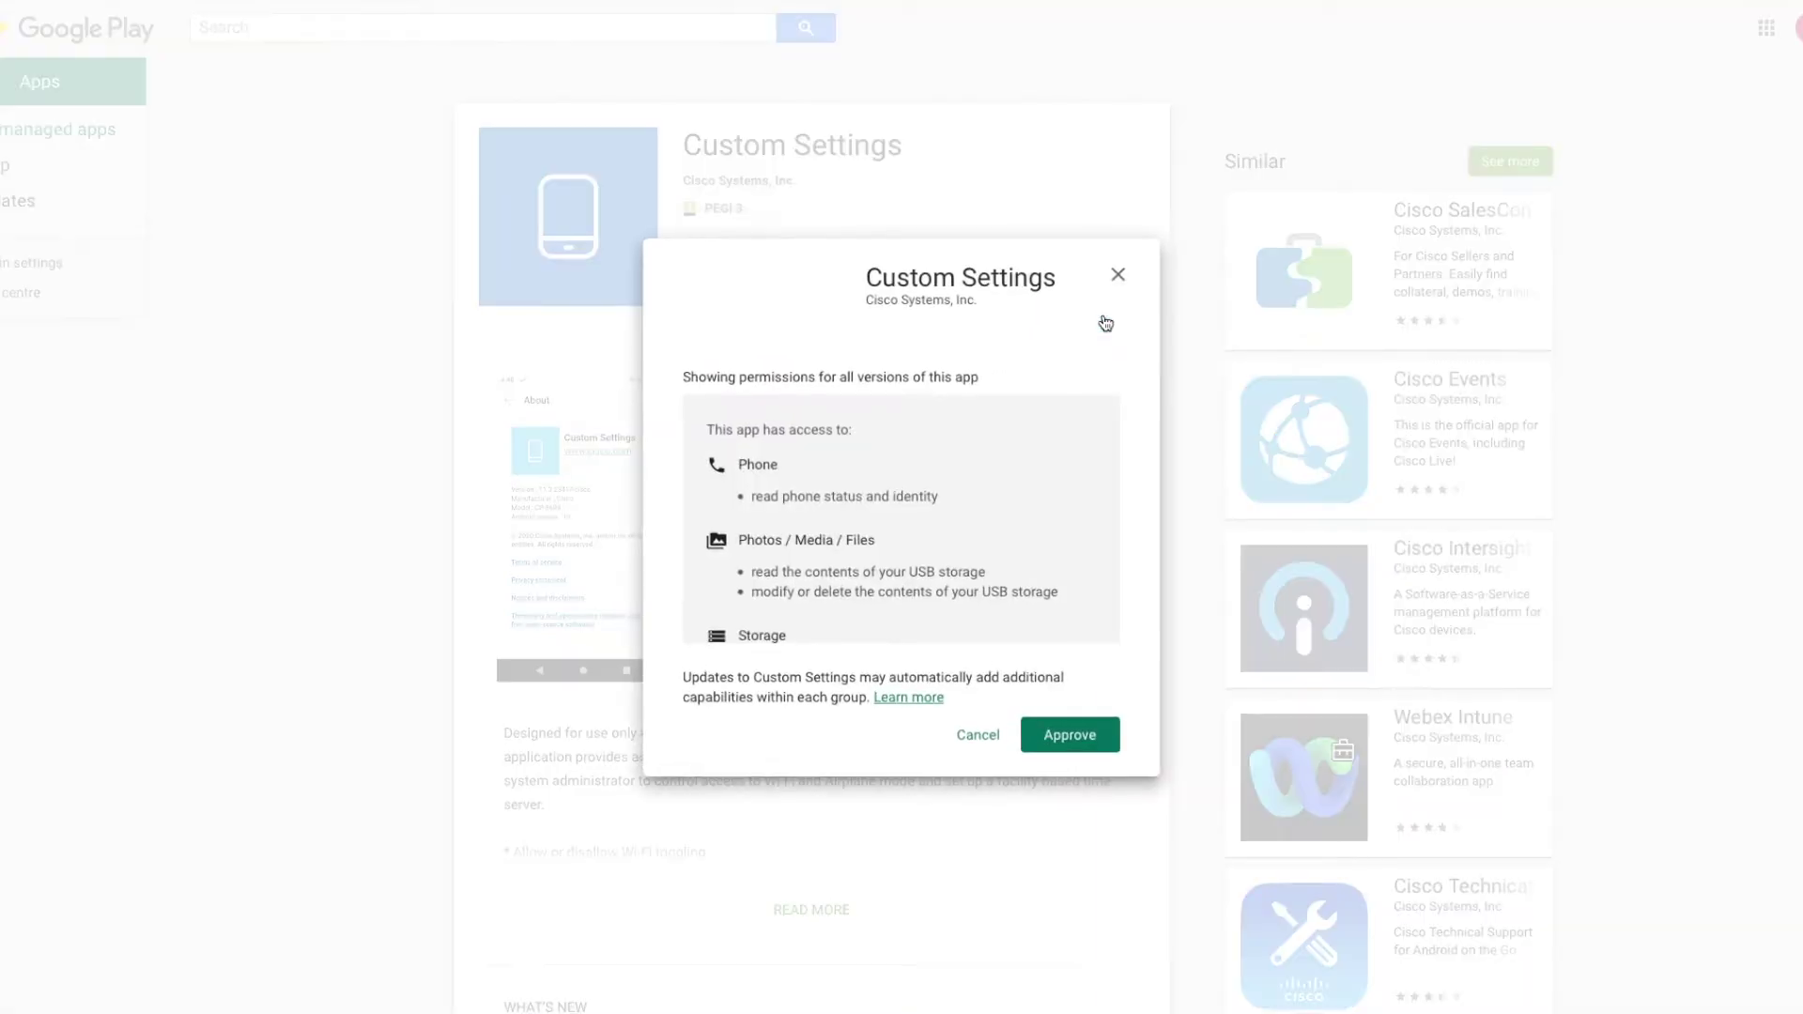
pyautogui.scroll(-3, 933, 521)
pyautogui.click(1080, 736)
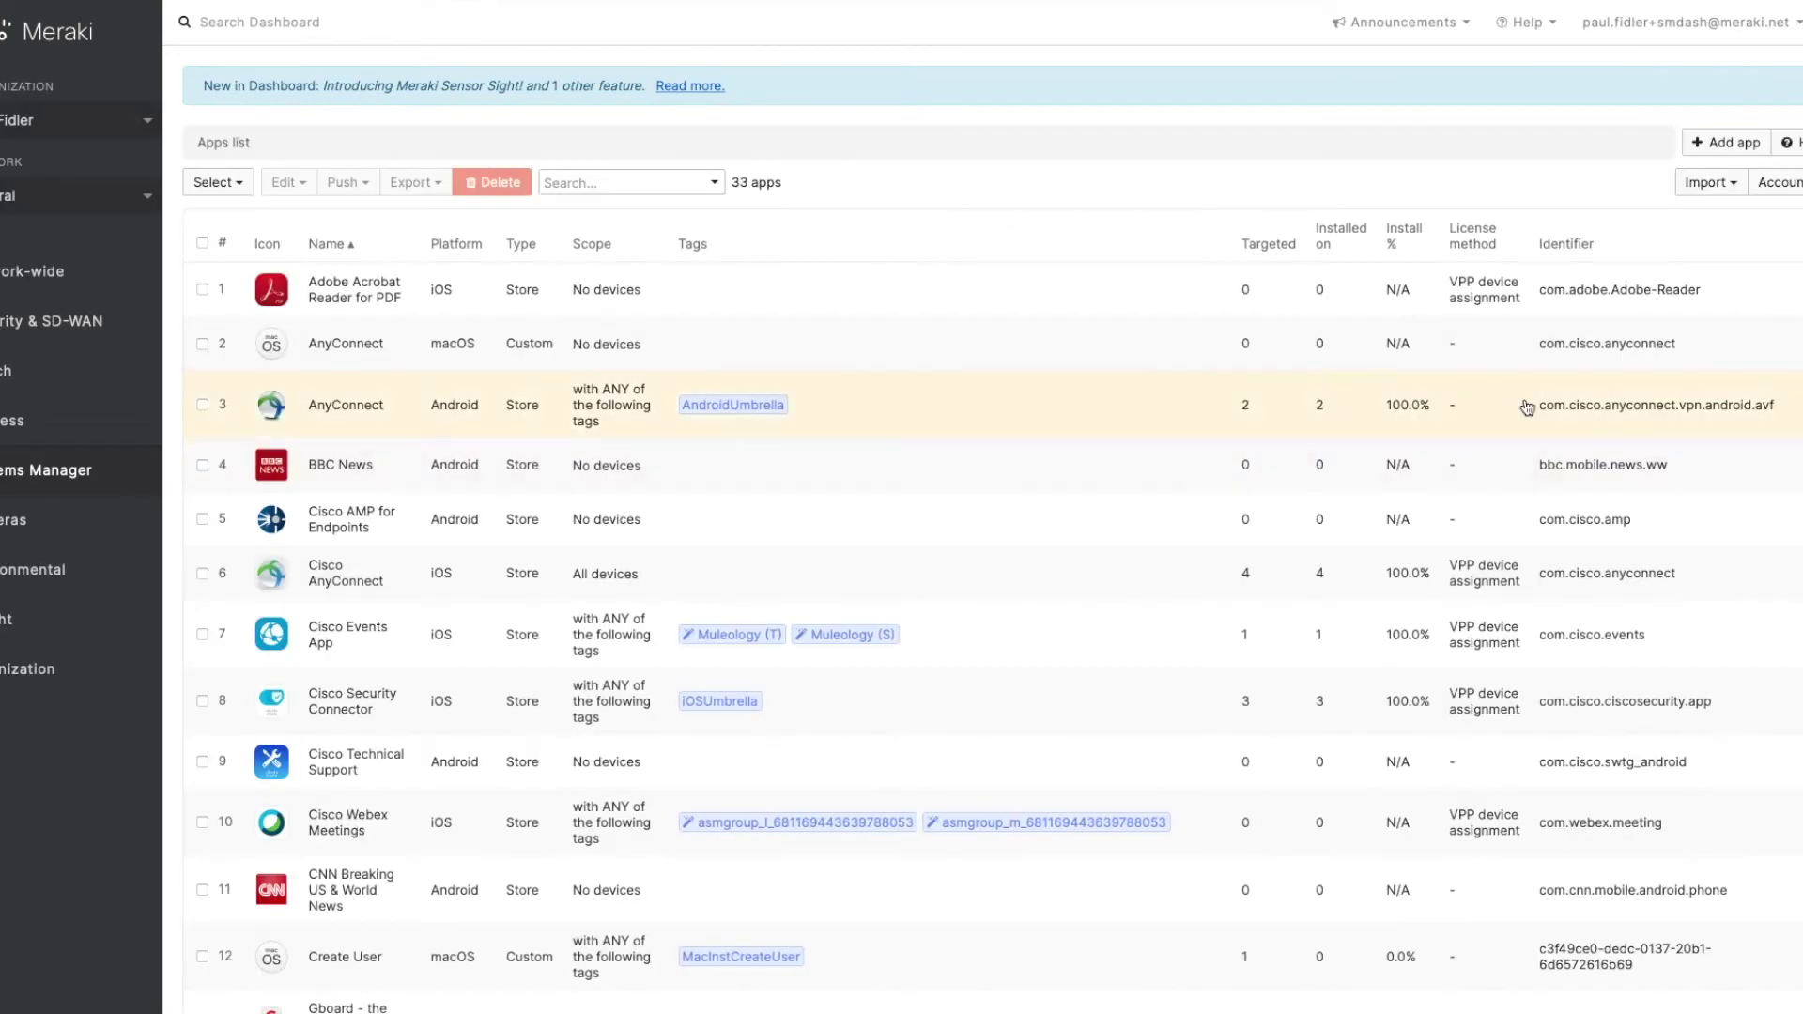
# Sync the Android Enterprise apps from the account options
pyautogui.click(1736, 184)
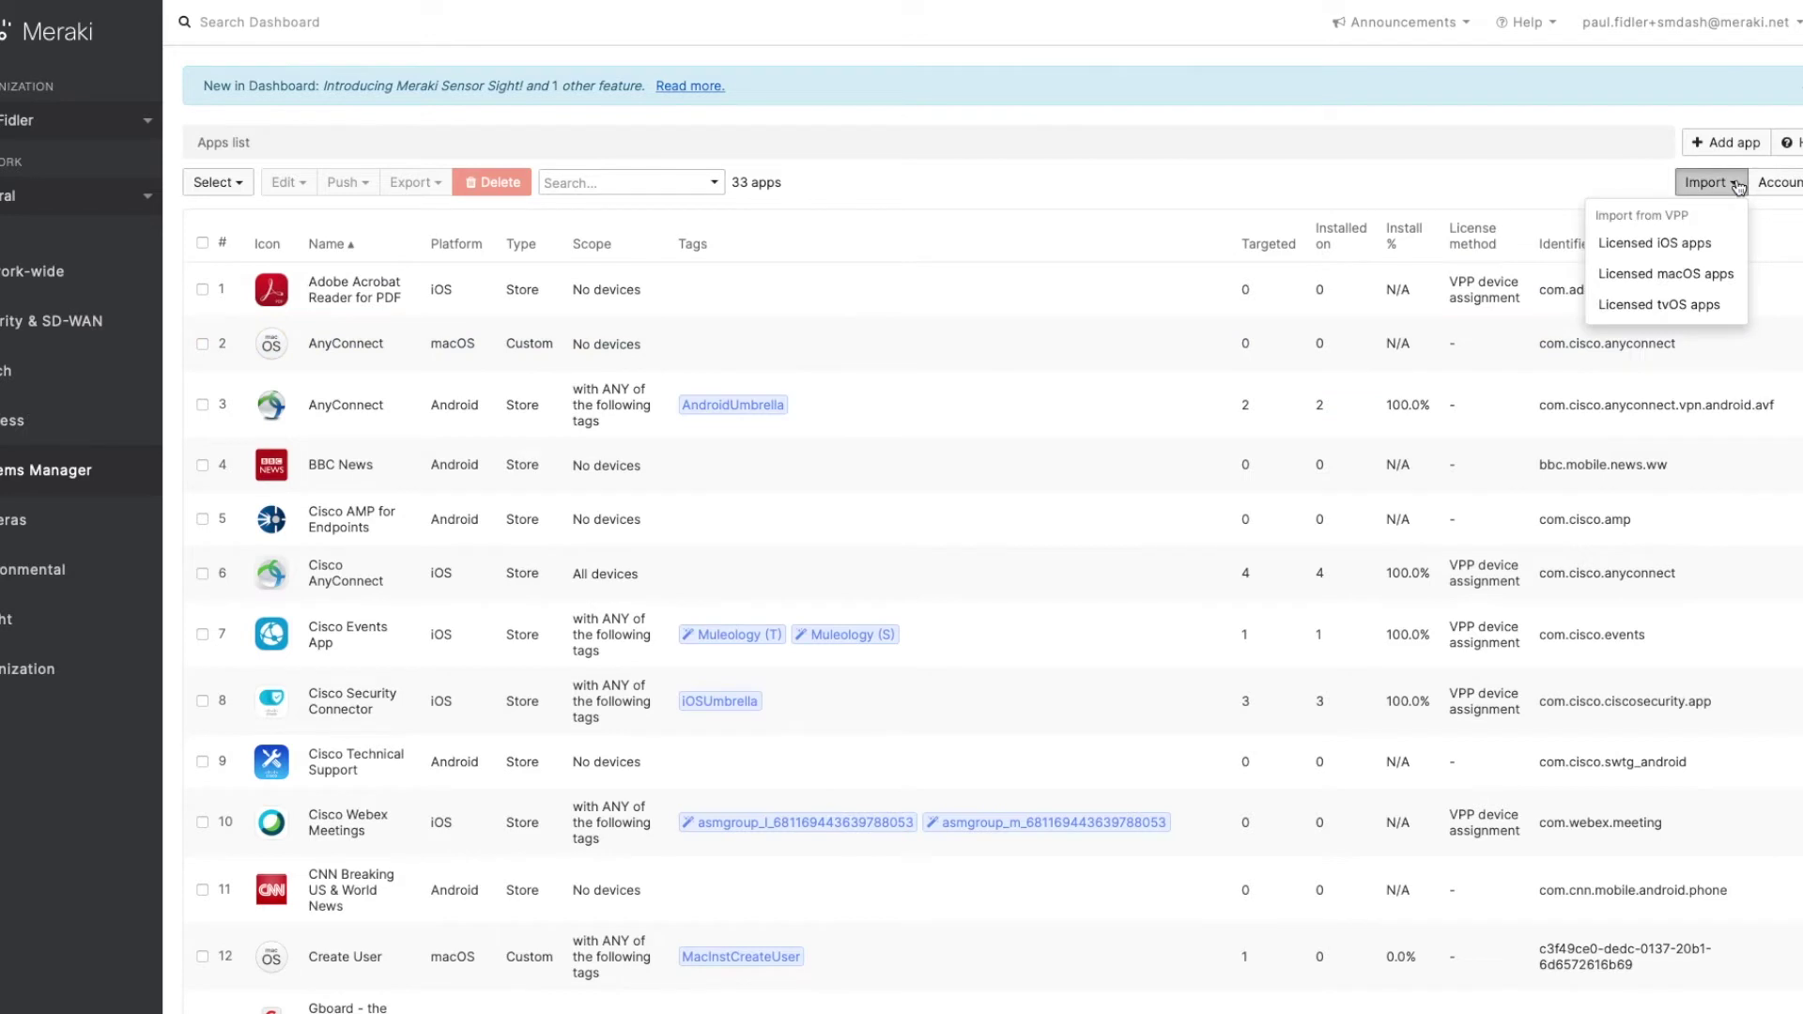
pyautogui.click(1778, 182)
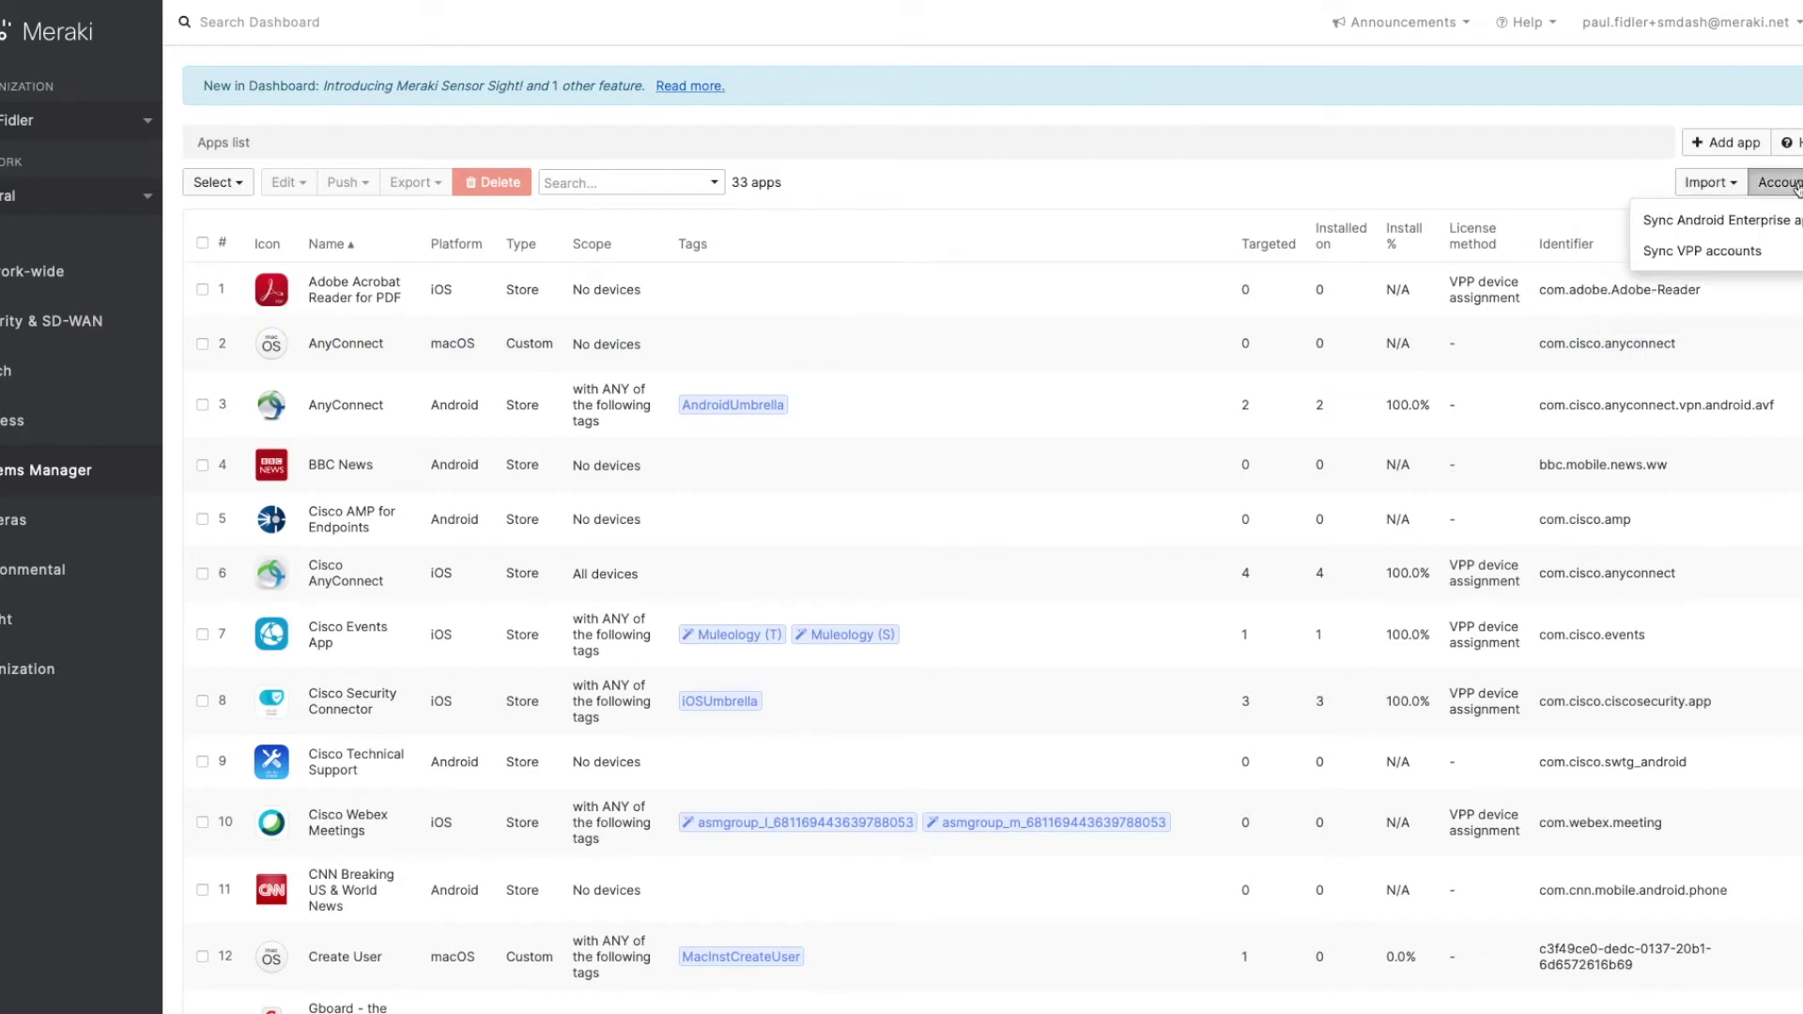
pyautogui.click(1723, 222)
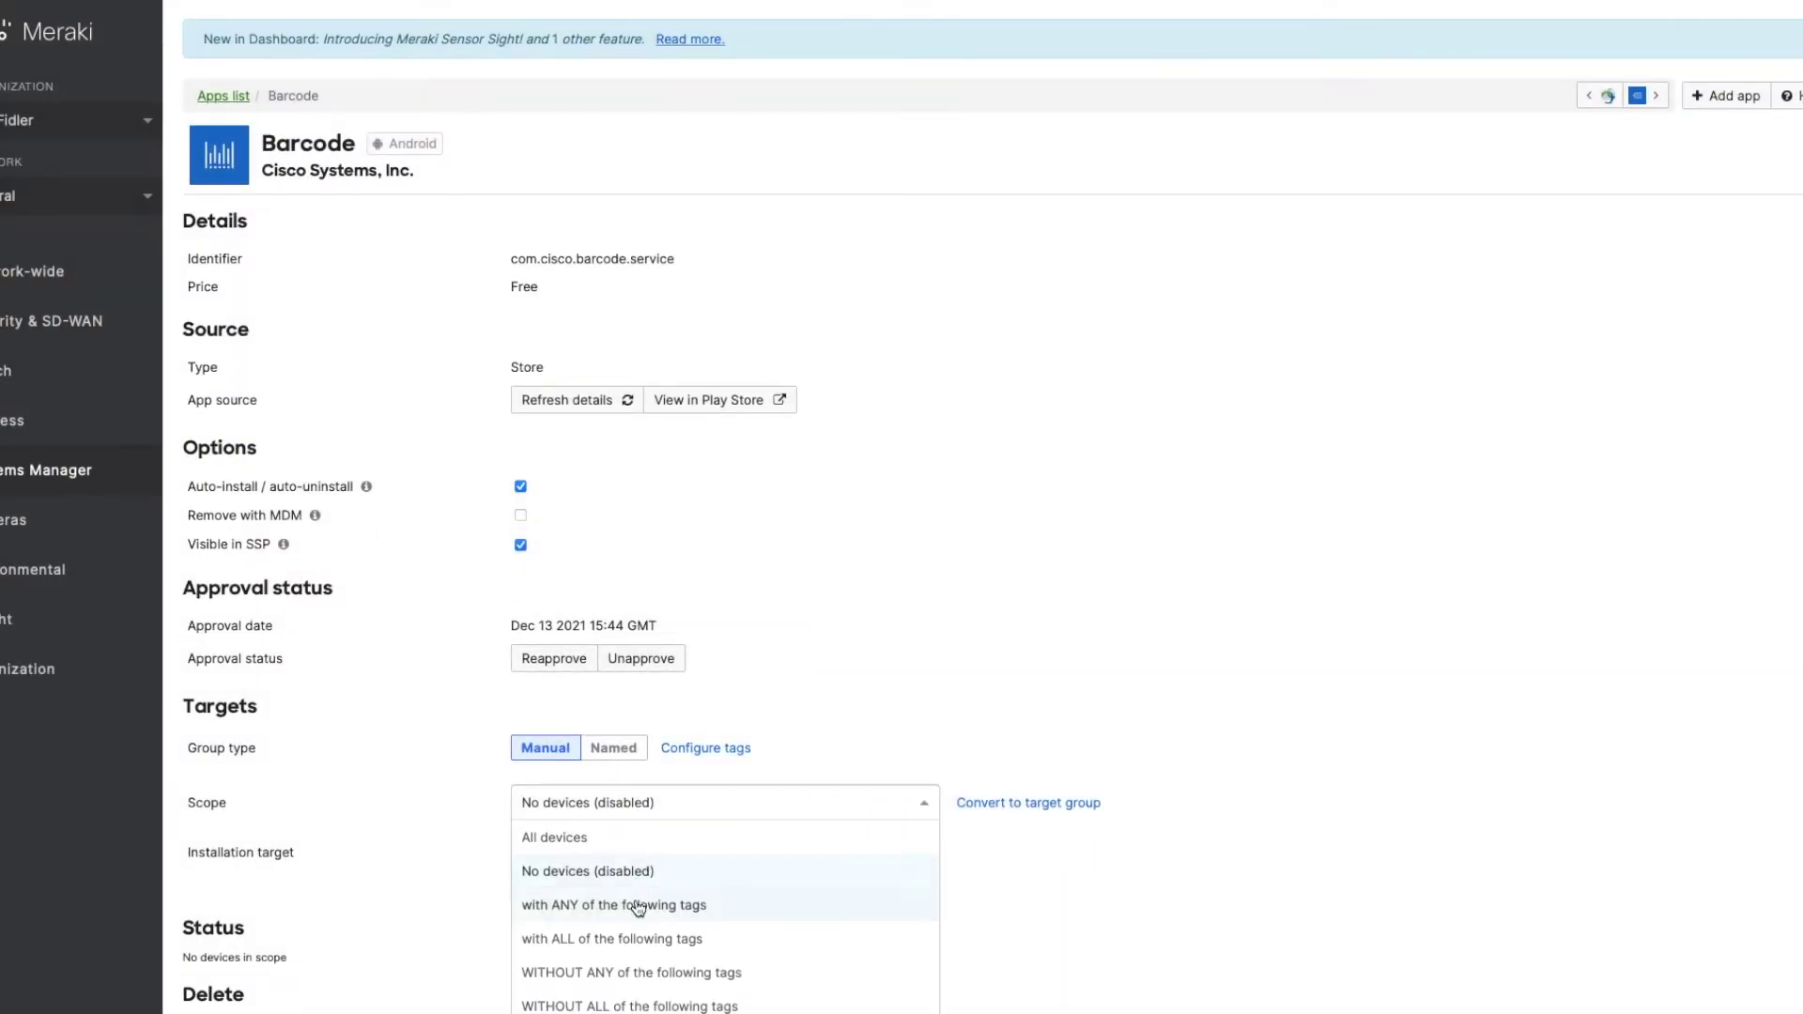
# Scope the Barcode app to devices with ANY of the tags, choosing Cisco840
pyautogui.click(634, 907)
pyautogui.click(561, 868)
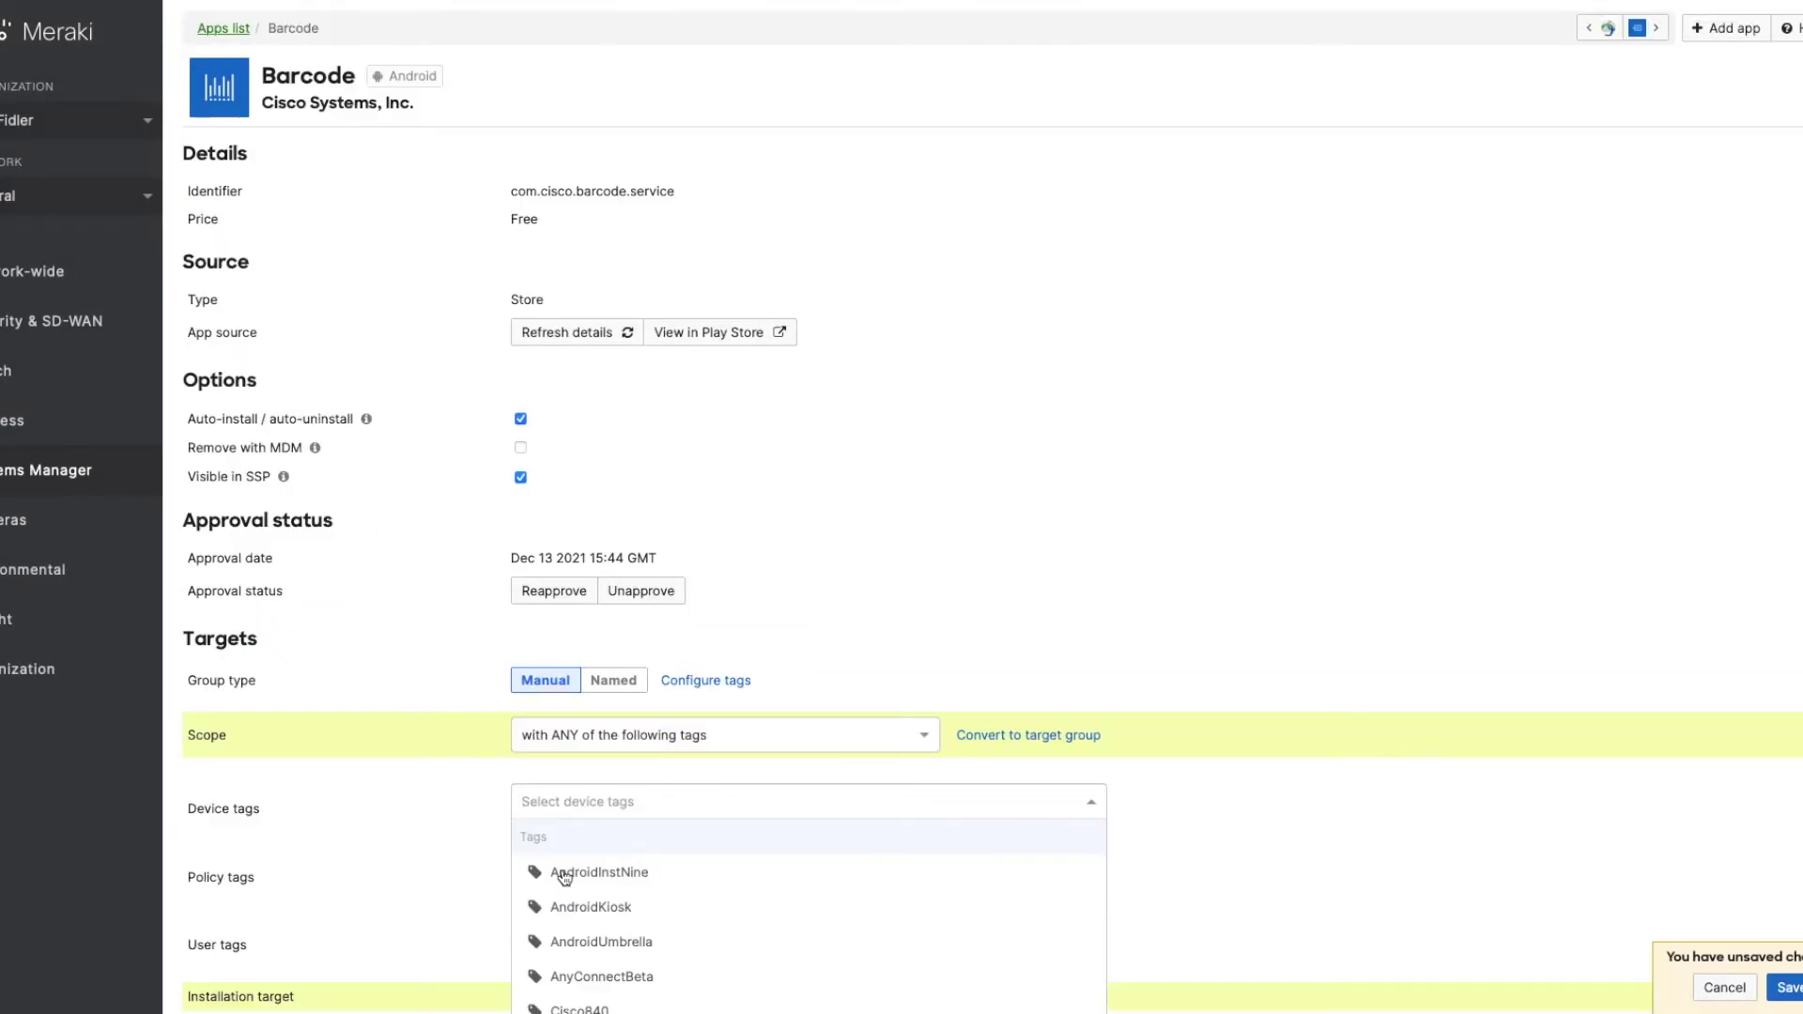
pyautogui.write('Cisco')
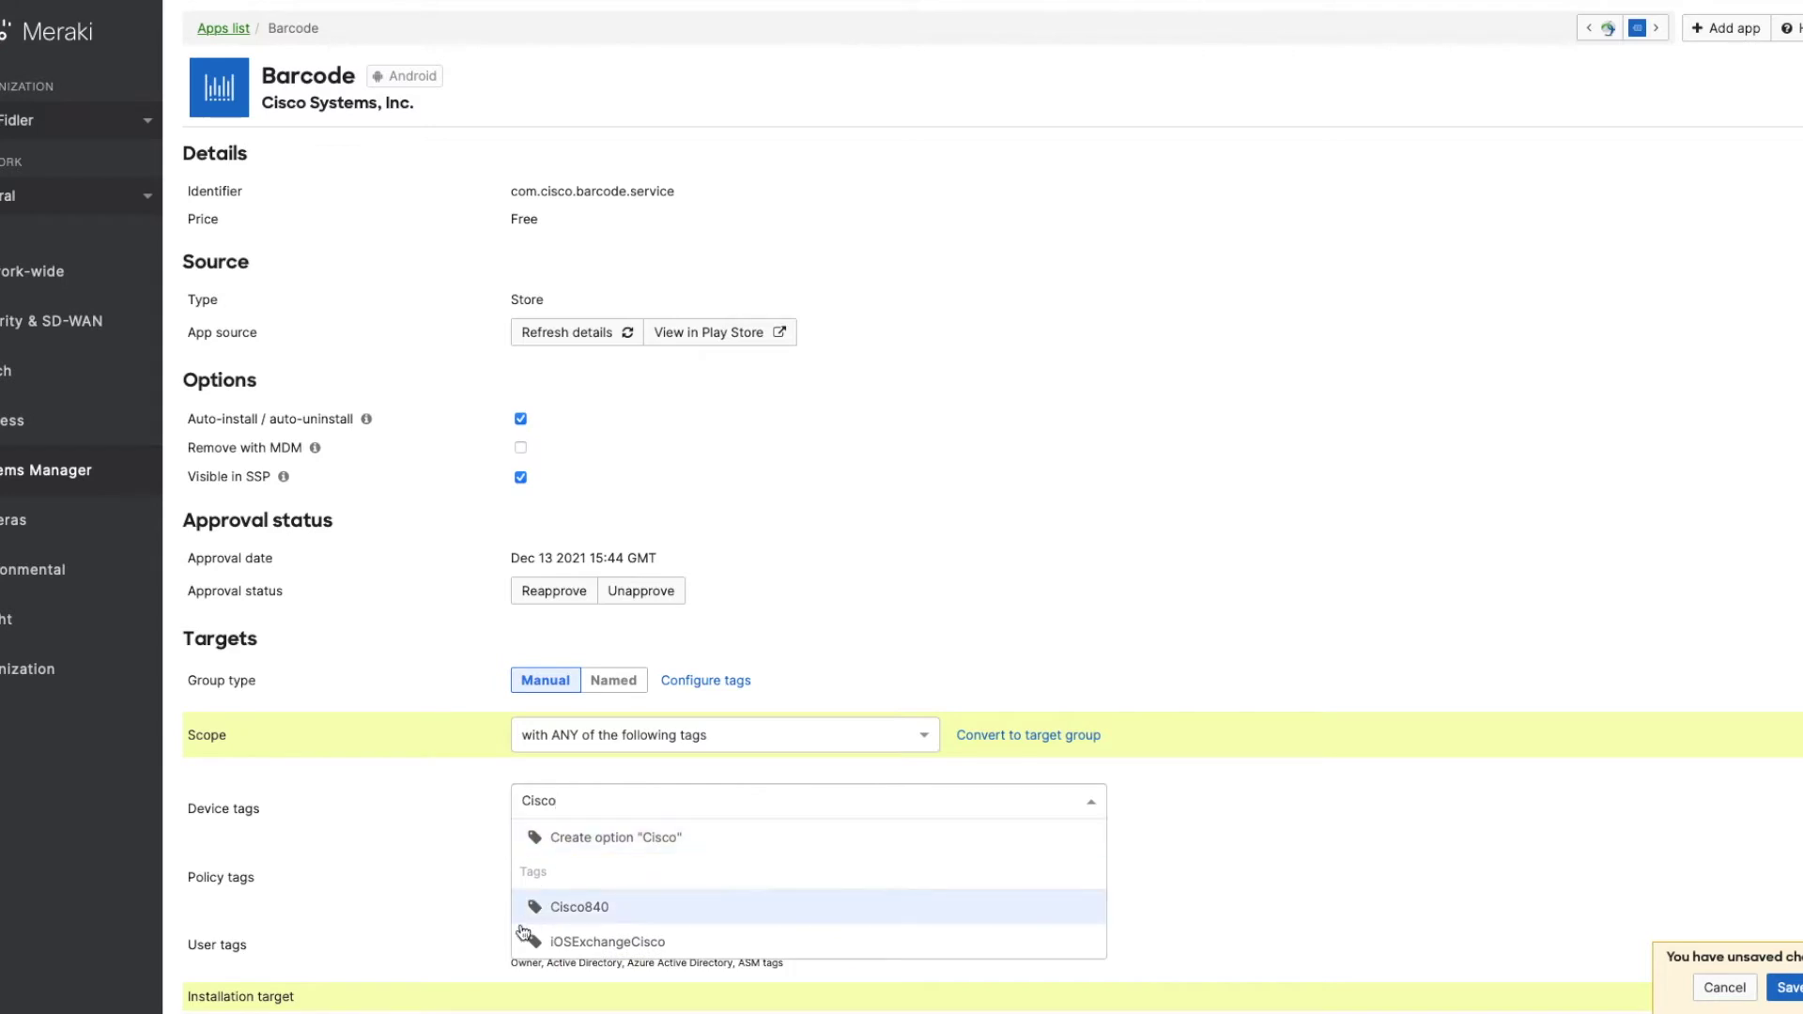
pyautogui.click(589, 913)
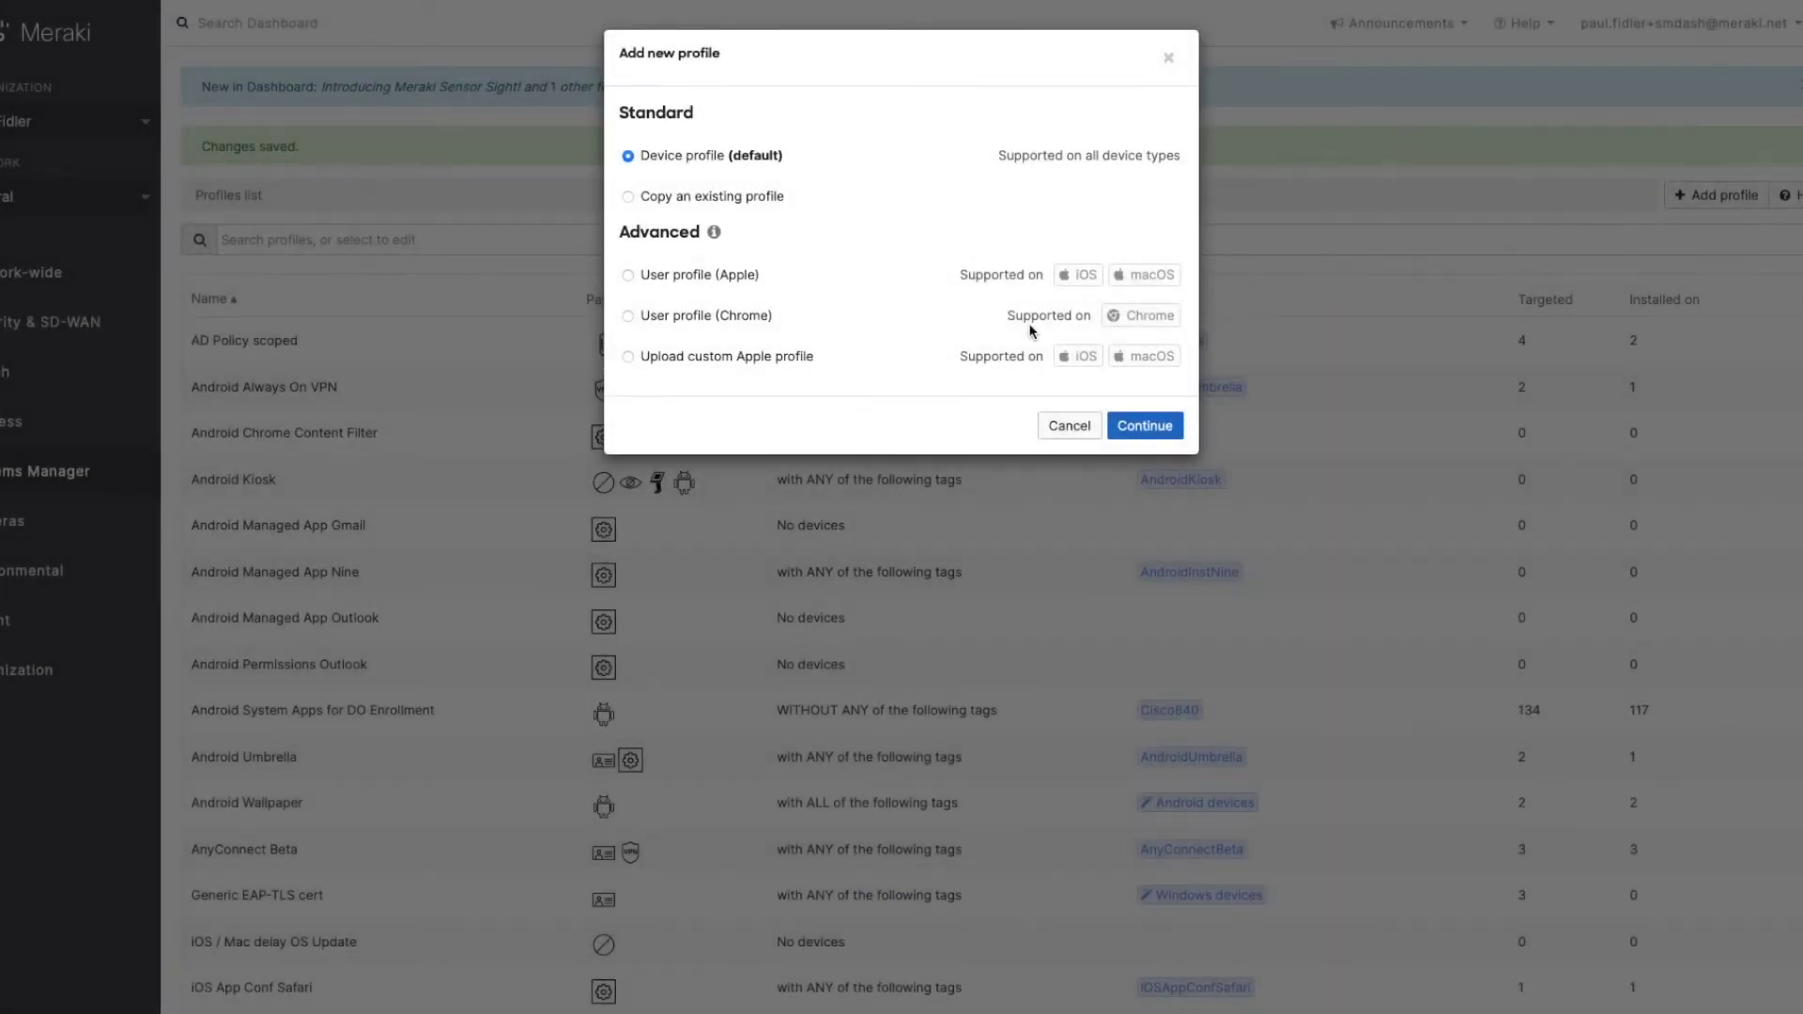
# Create a standard device profile named 'Cisco 840 System Apps'
pyautogui.click(1153, 427)
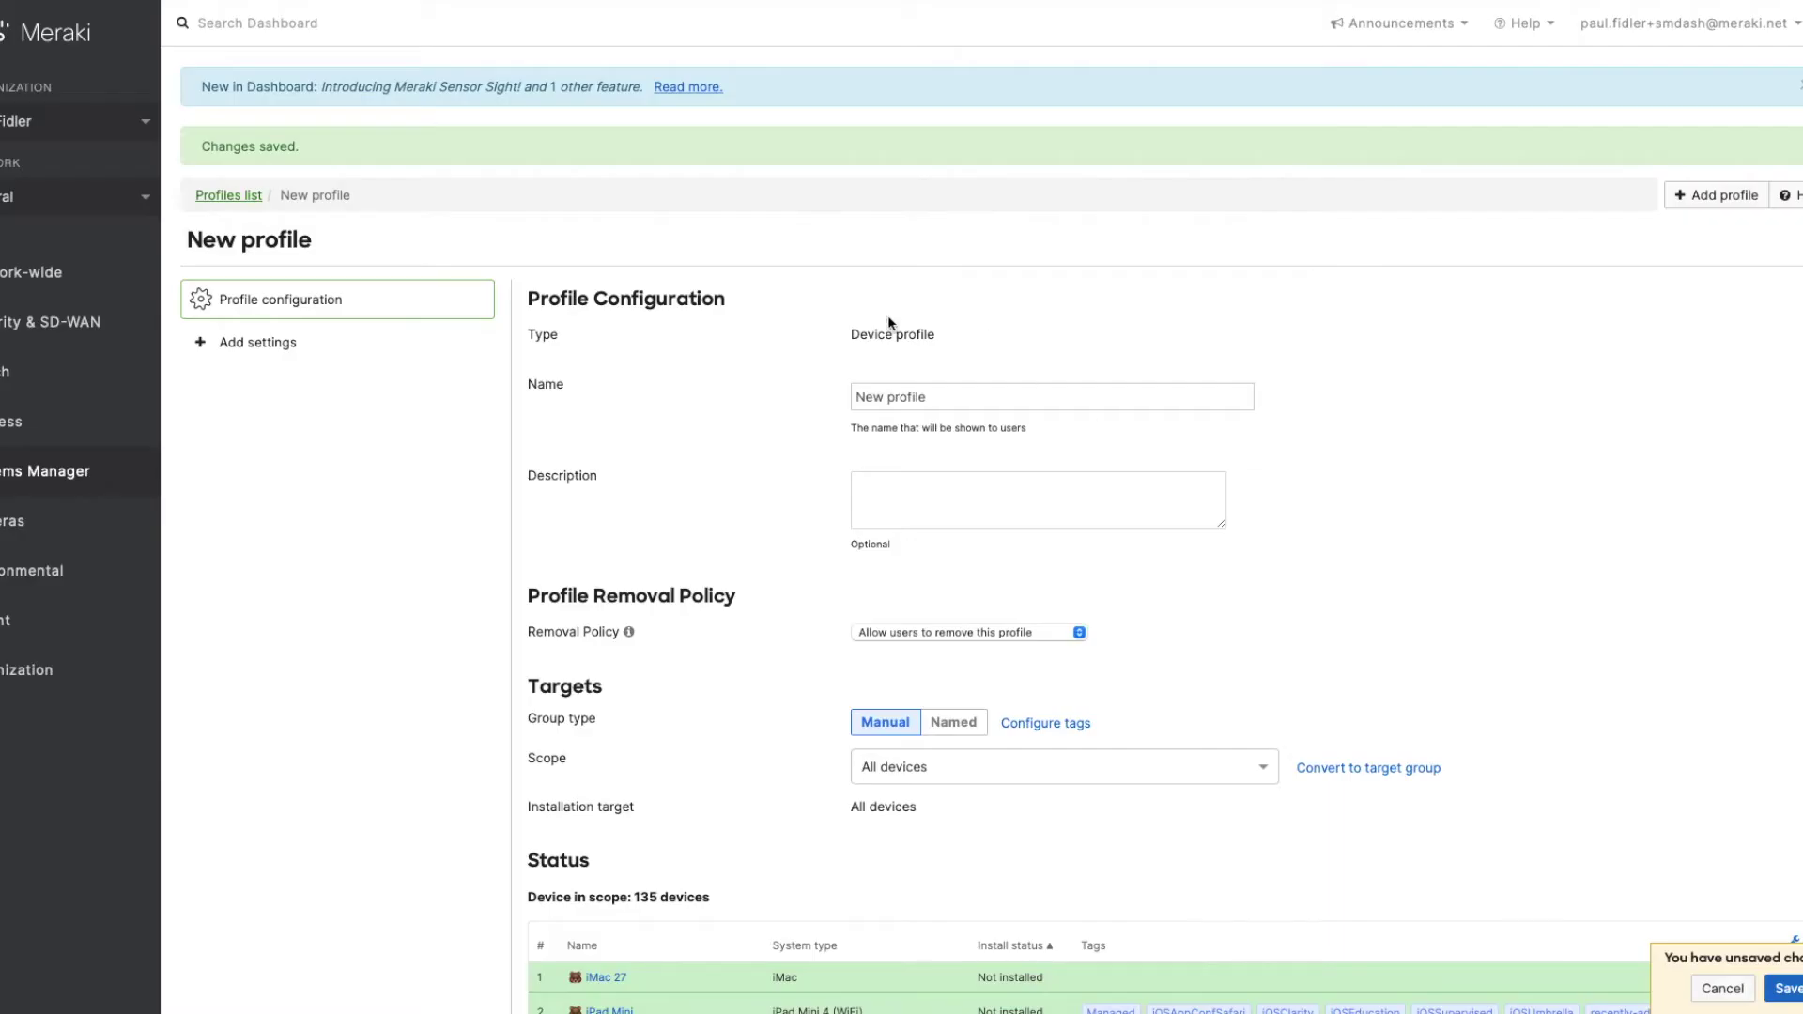
pyautogui.tripleClick(888, 396)
pyautogui.write('Cisc')
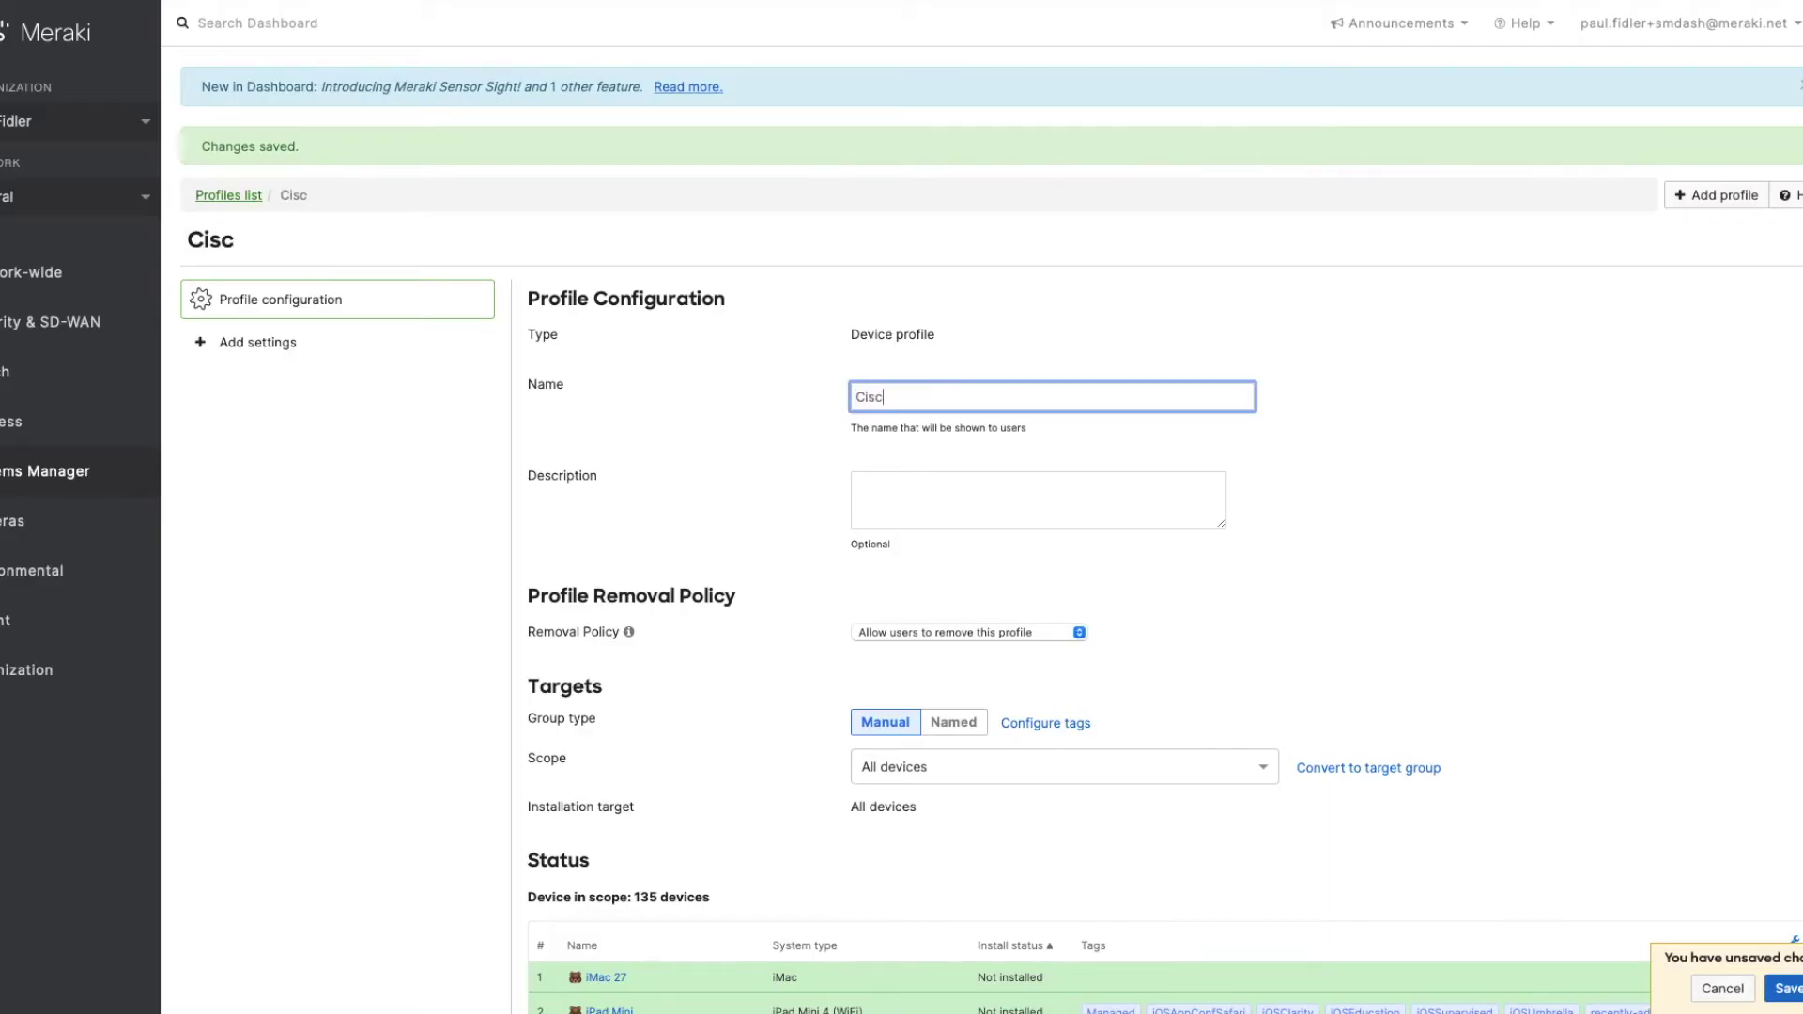
pyautogui.write('o 840 System Apps')
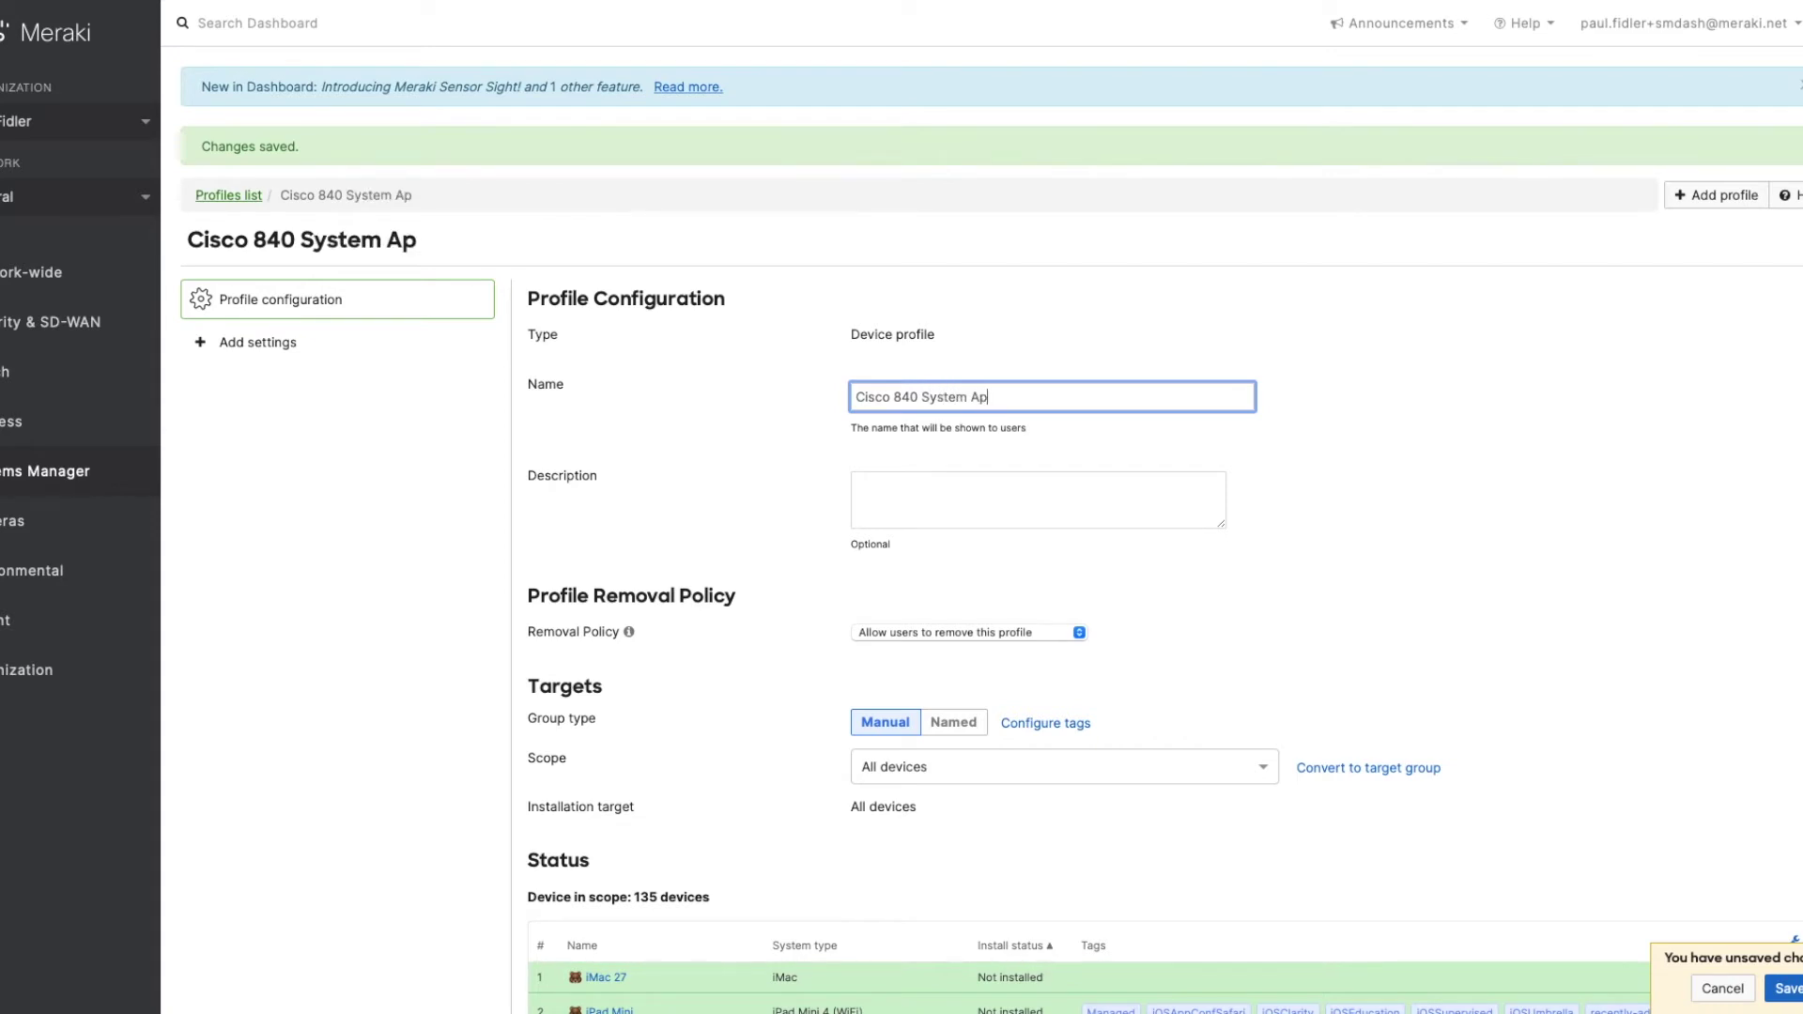
# Scope the profile to devices with ANY of the tags, choosing Cisco840
pyautogui.click(937, 768)
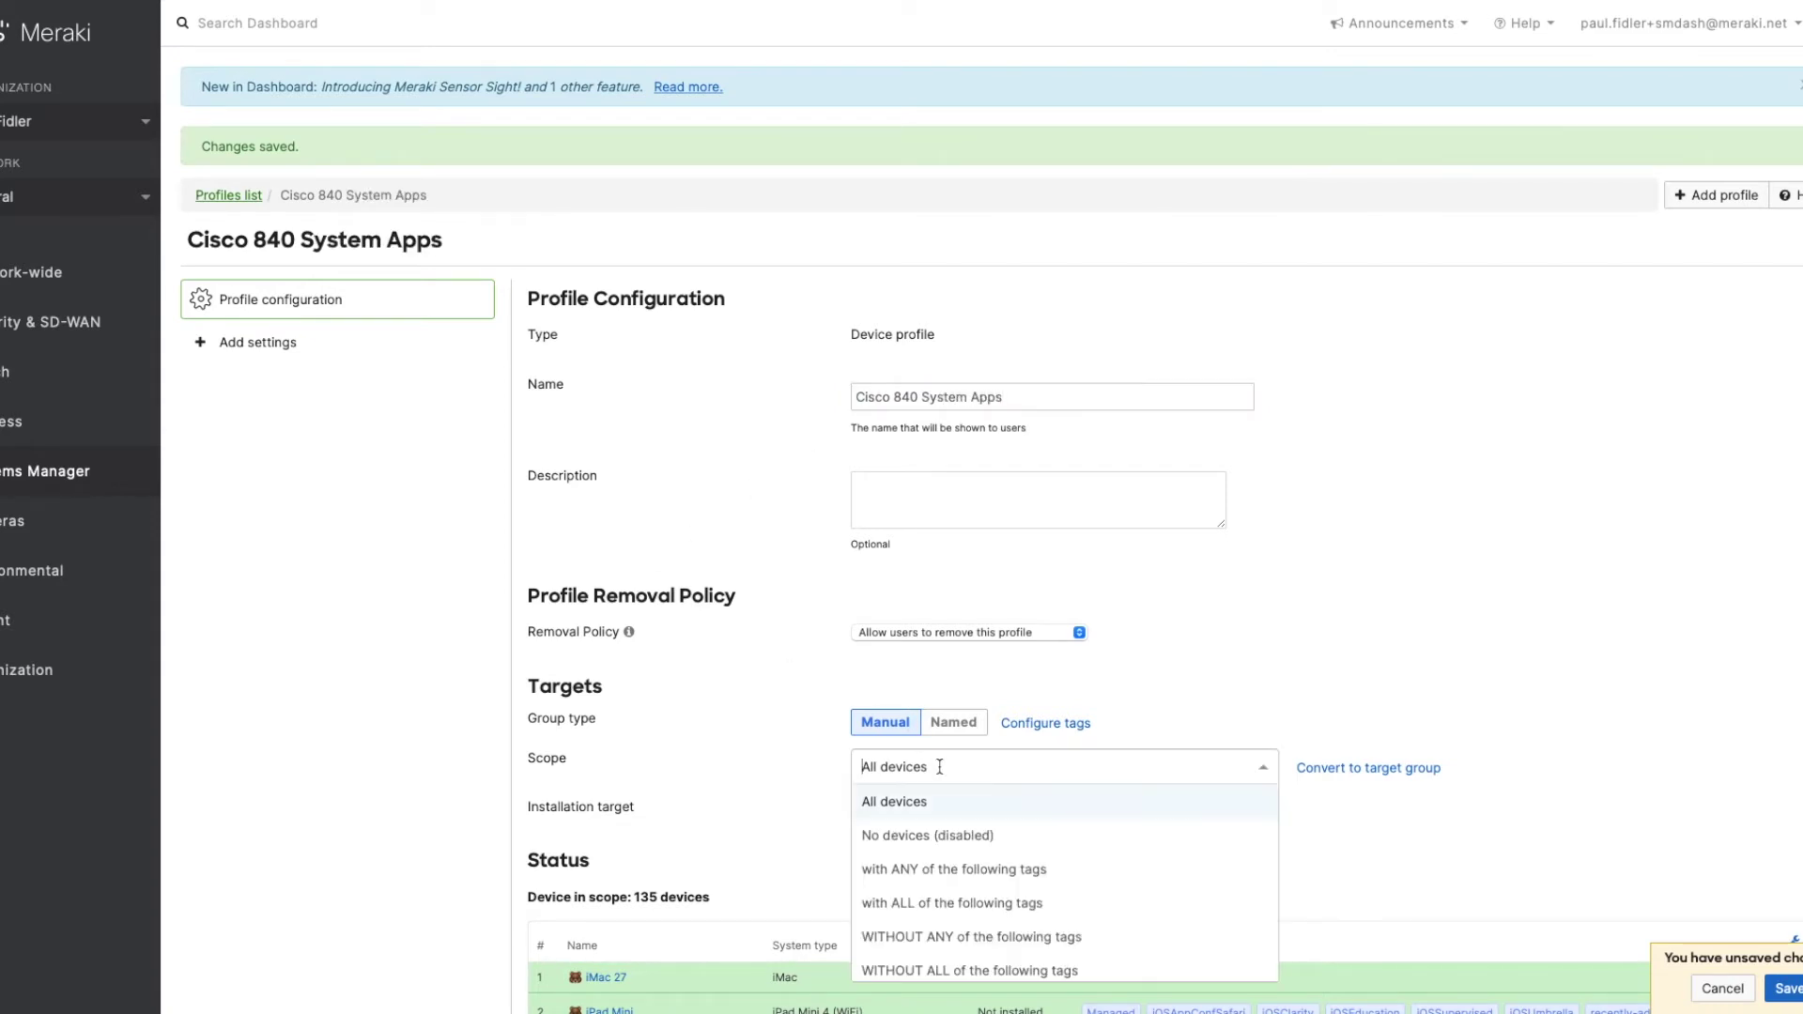
pyautogui.click(934, 875)
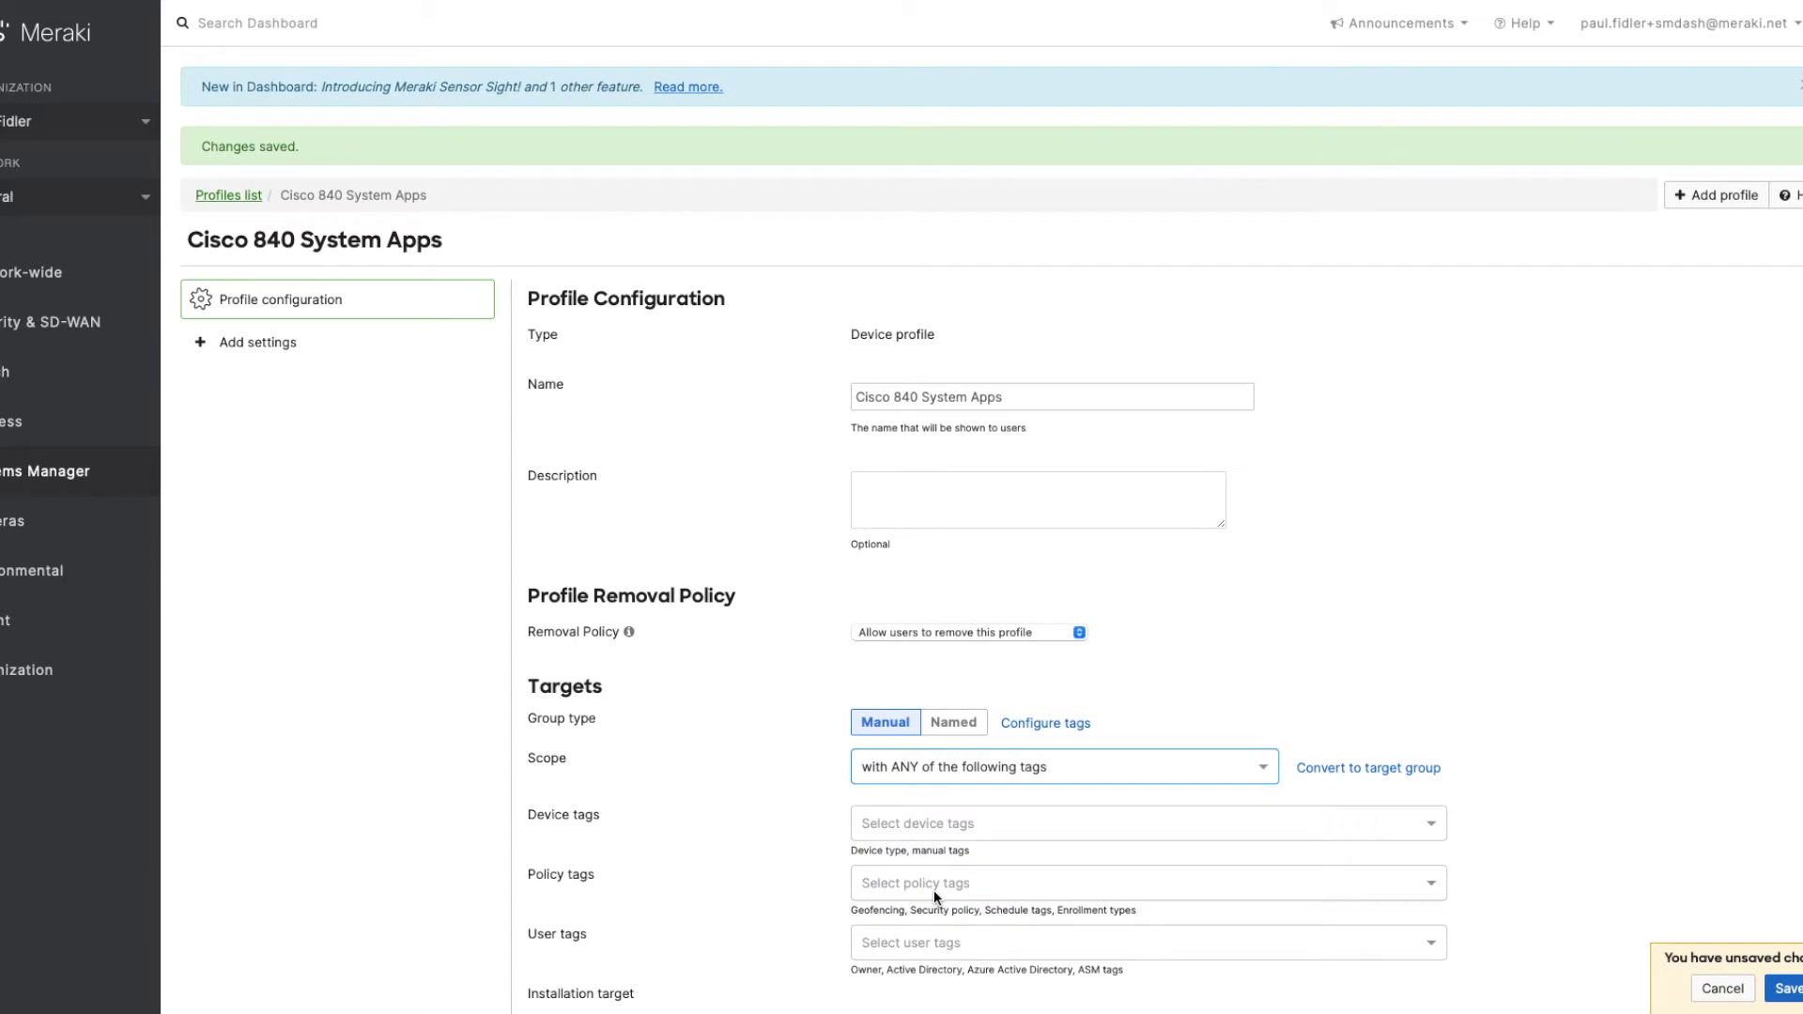
pyautogui.click(931, 831)
pyautogui.scroll(-1, 953, 976)
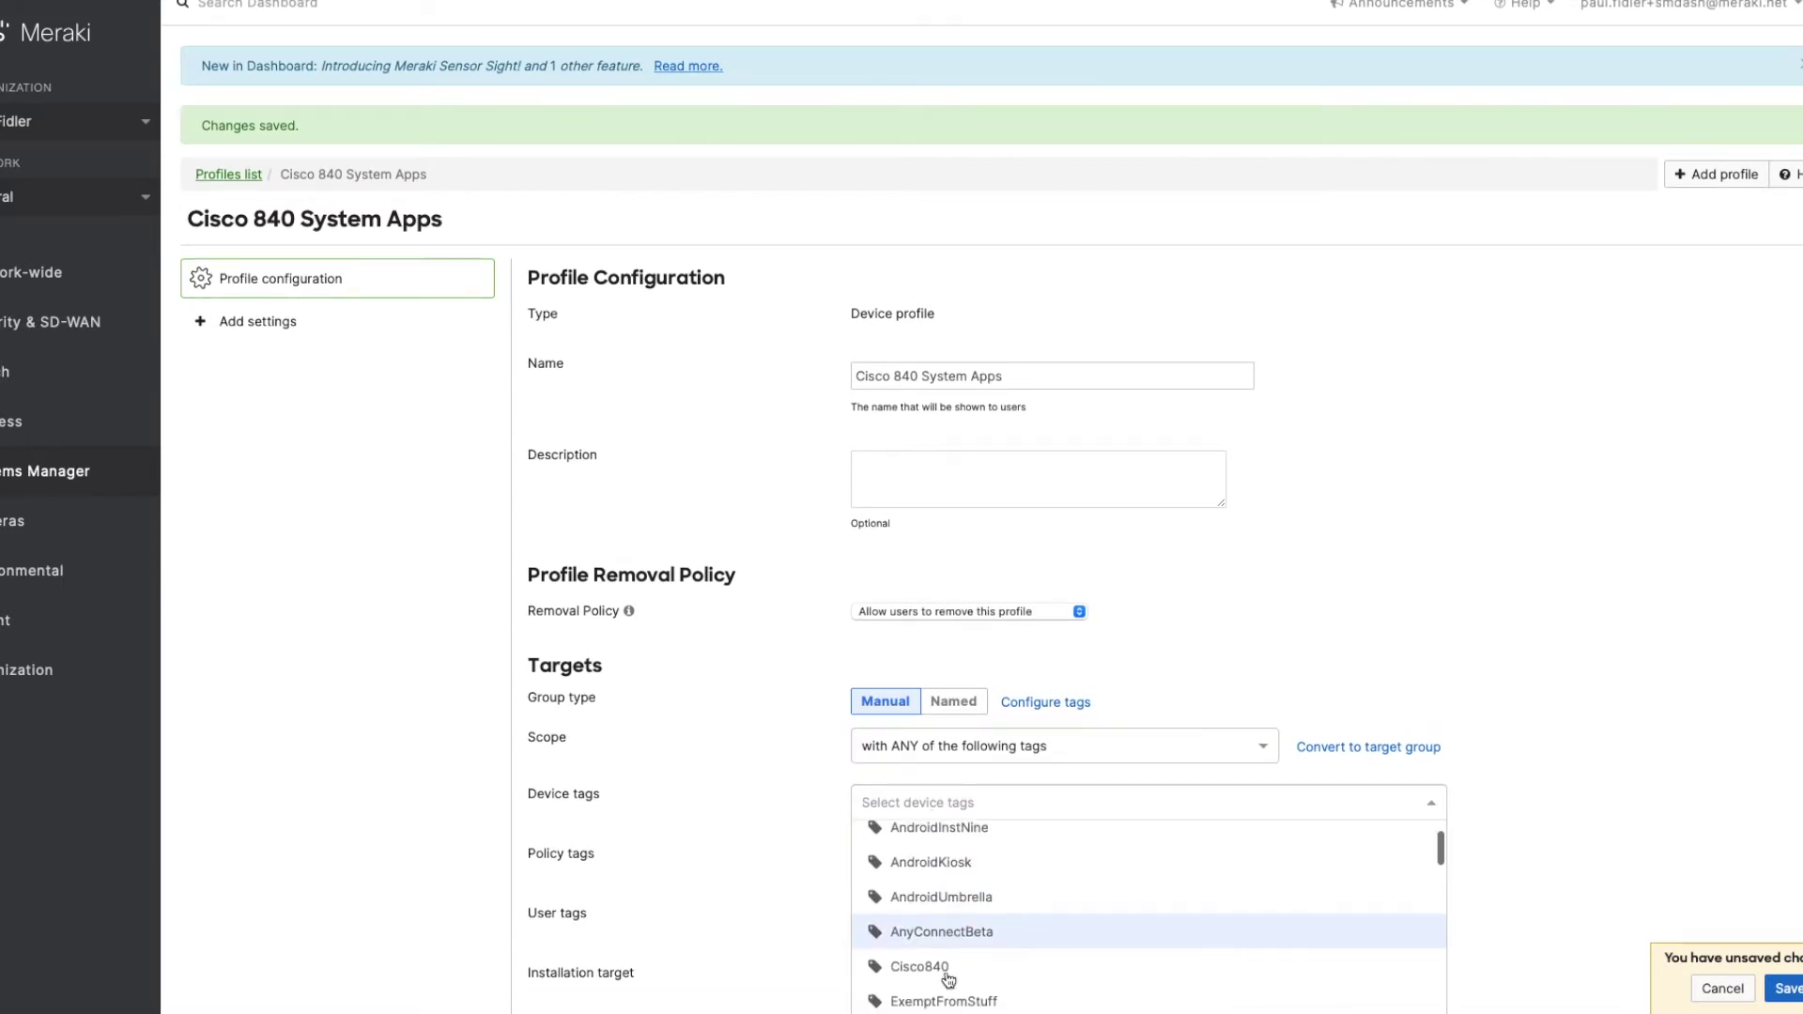
pyautogui.click(954, 977)
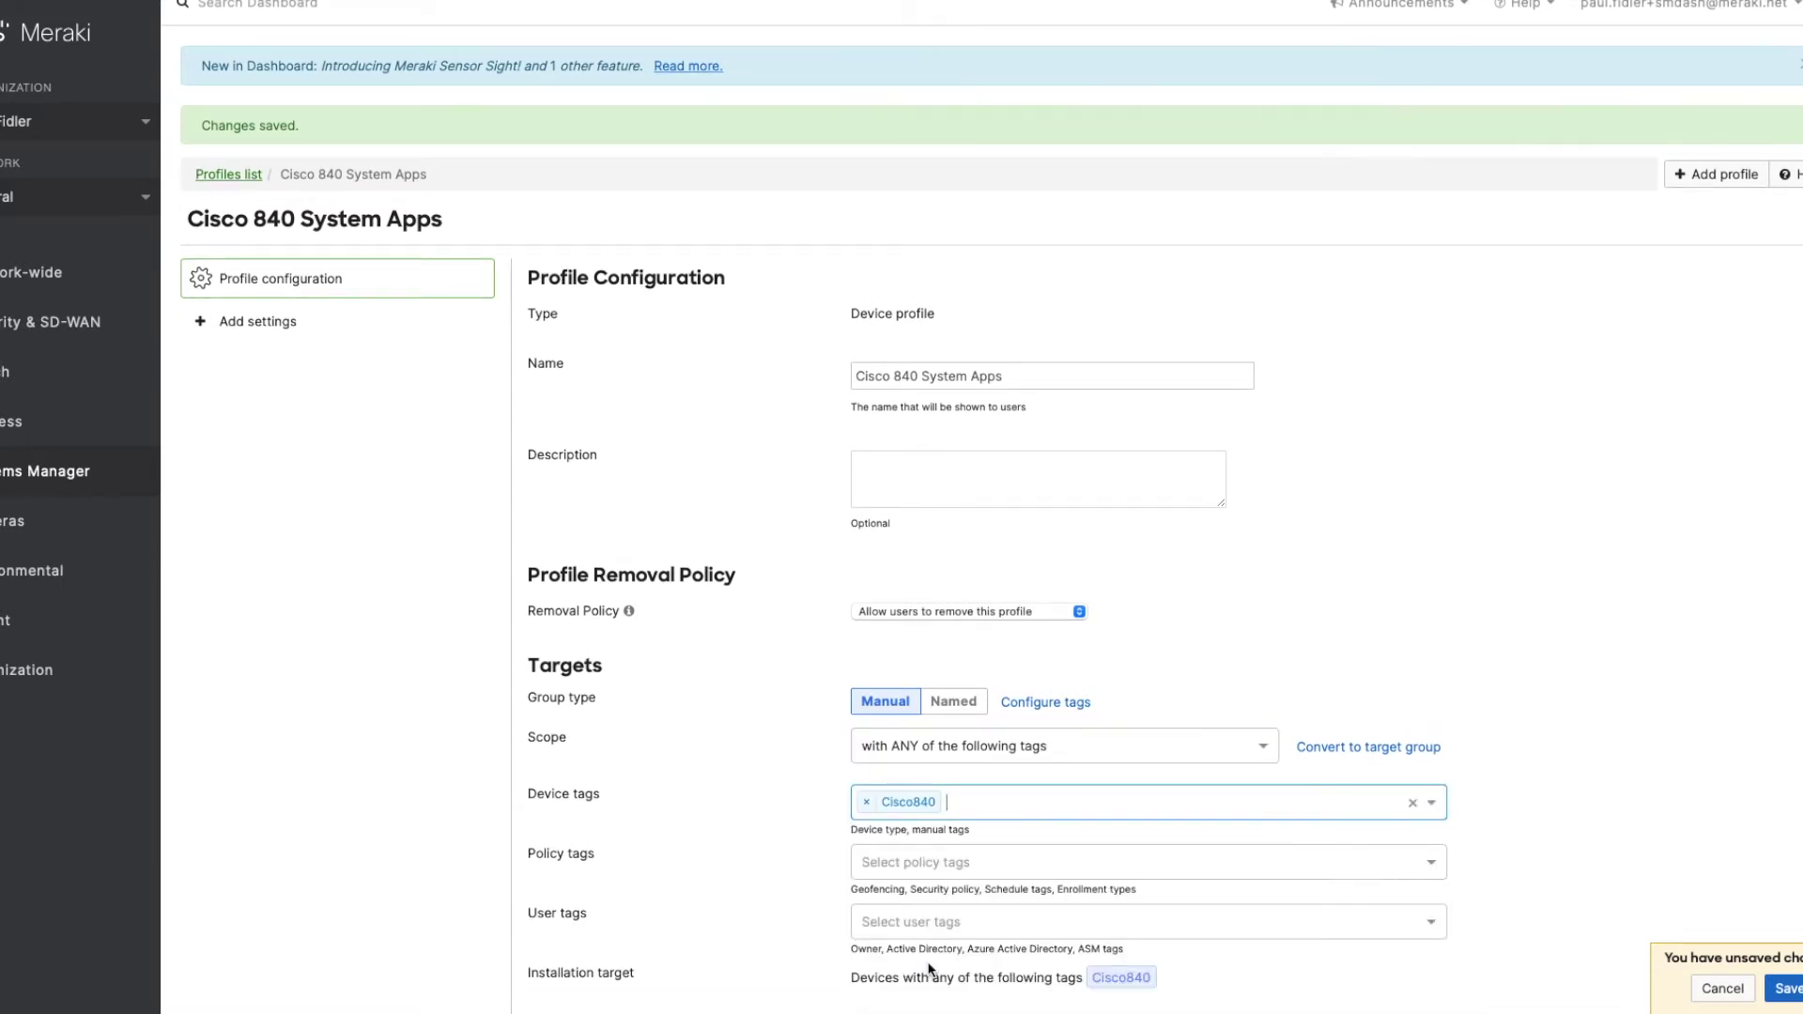
pyautogui.scroll(-1, 928, 968)
pyautogui.click(272, 265)
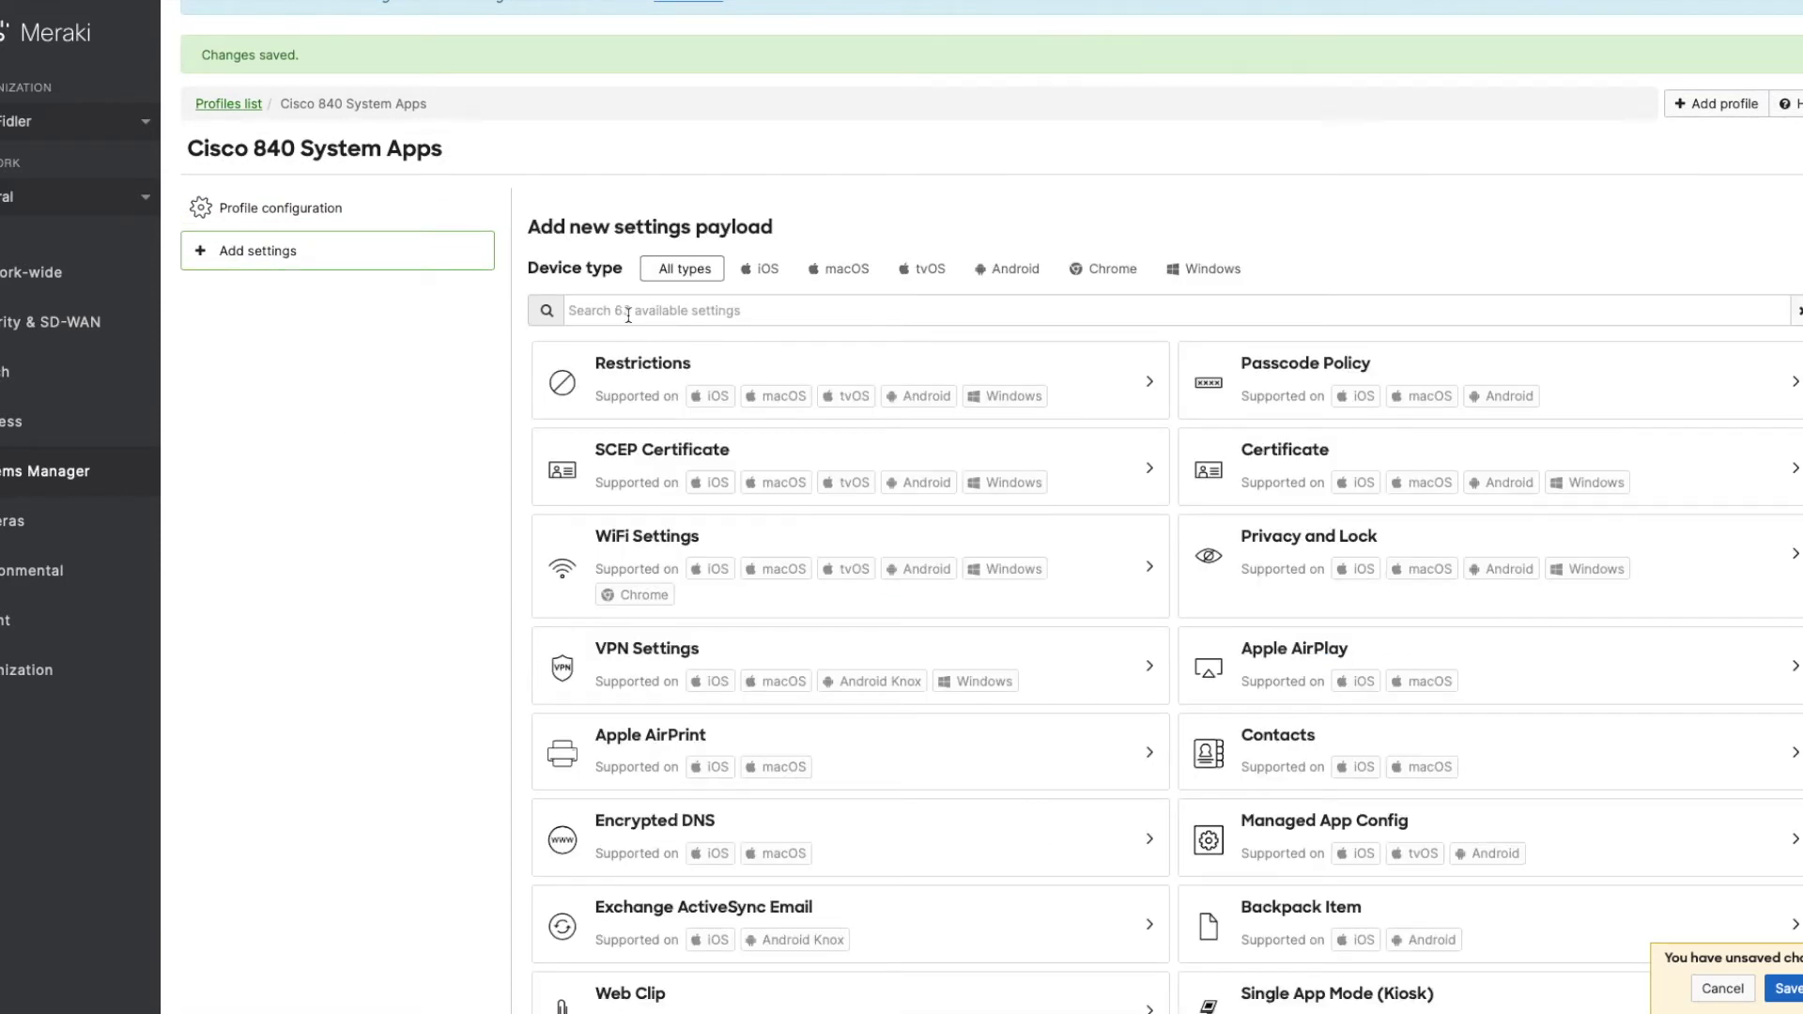
# Add the Android System Apps payload, found by searching 'andr', and open its allowlist app chooser
pyautogui.click(628, 314)
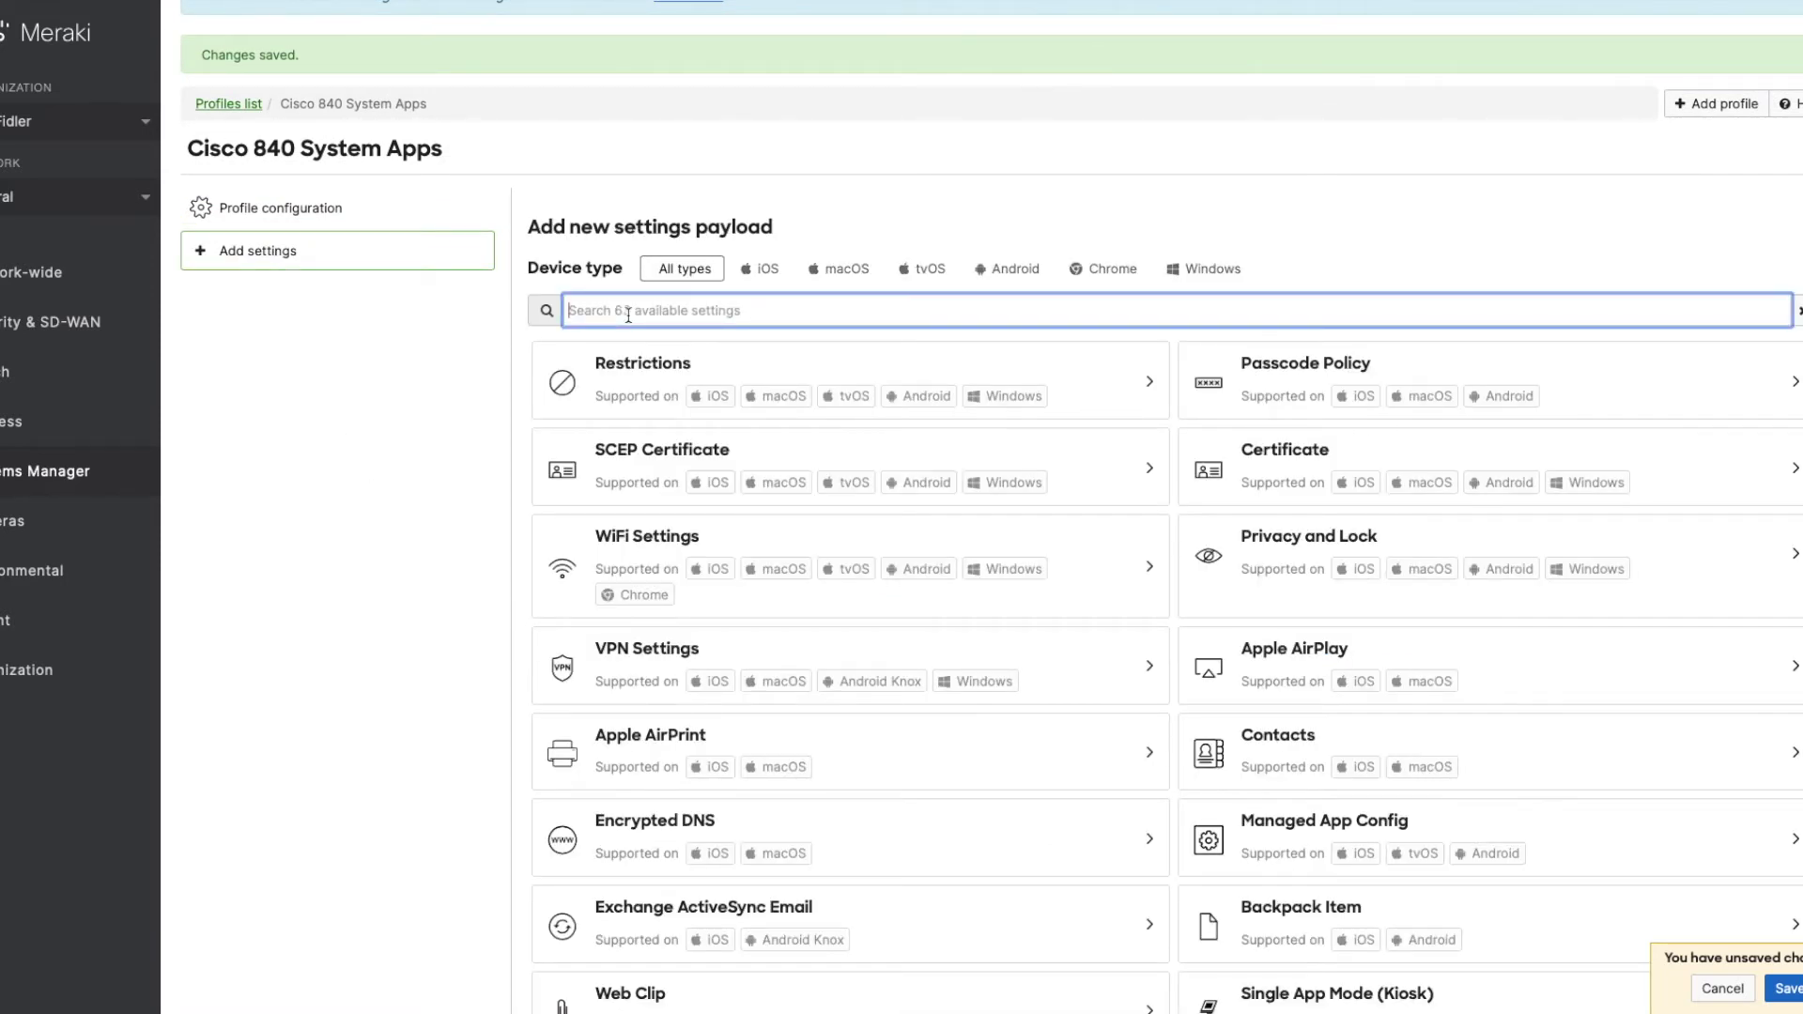
pyautogui.write('andr')
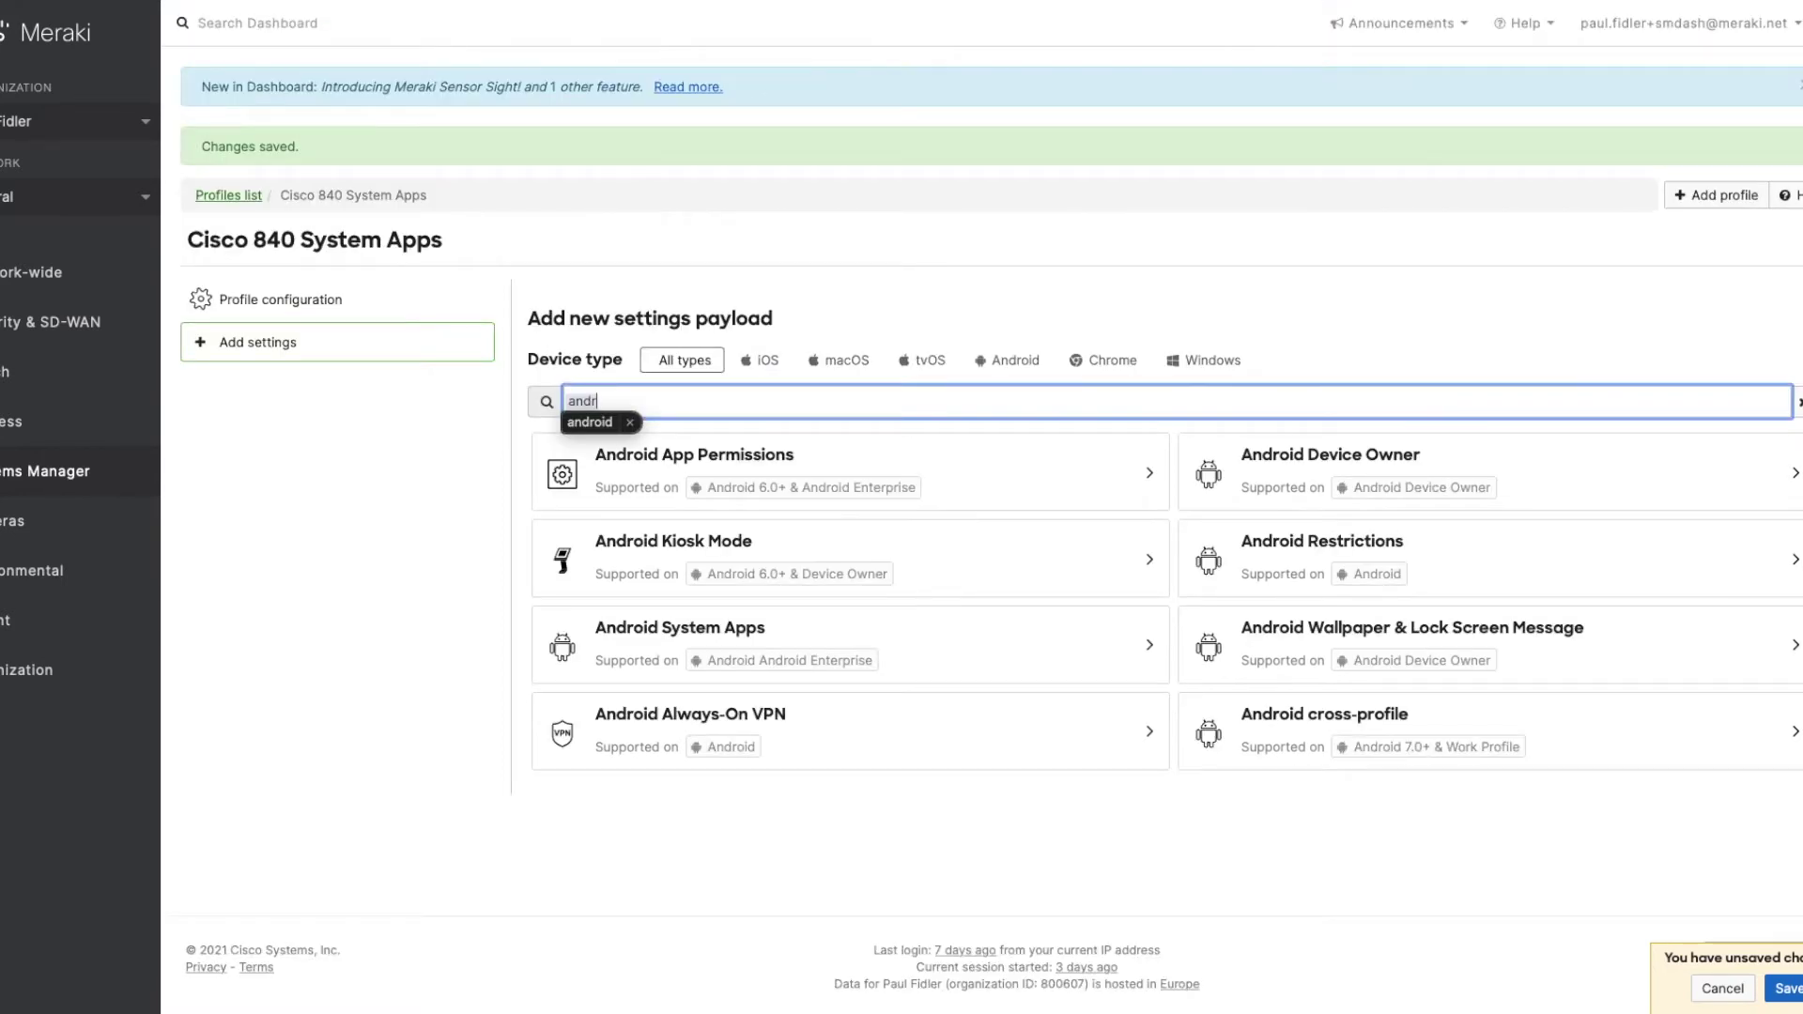
pyautogui.click(608, 642)
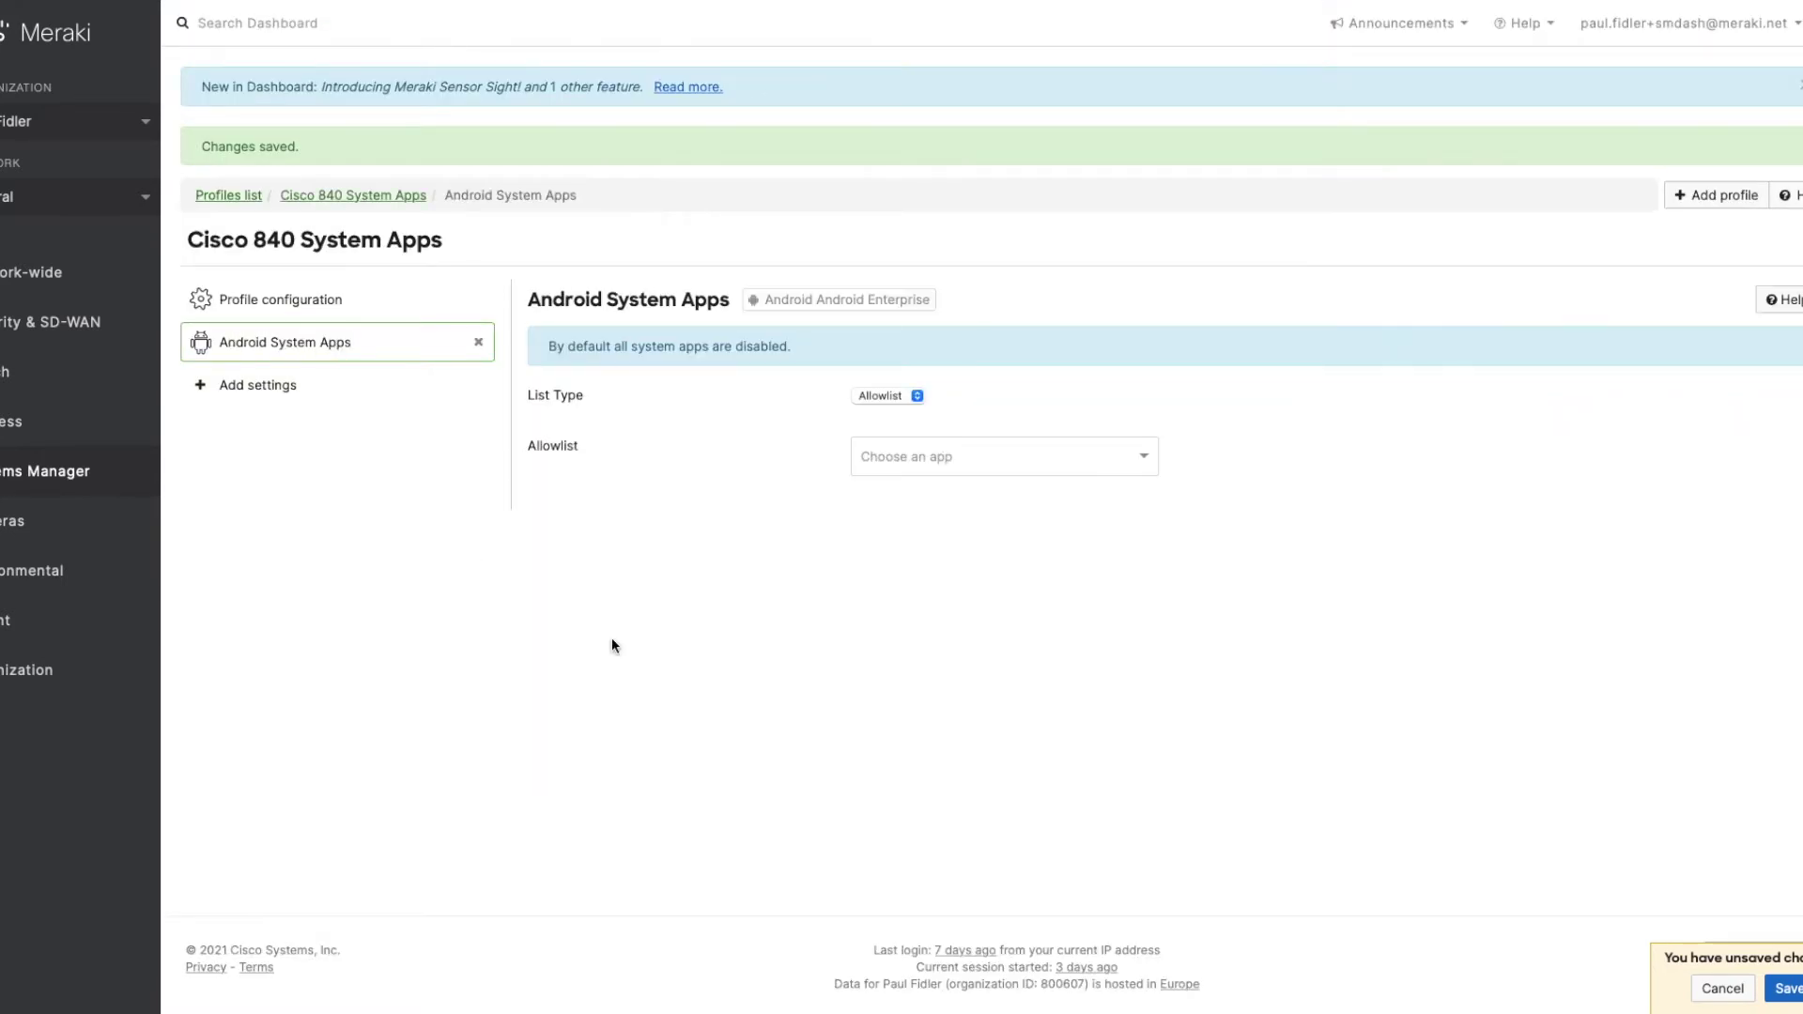
pyautogui.click(952, 460)
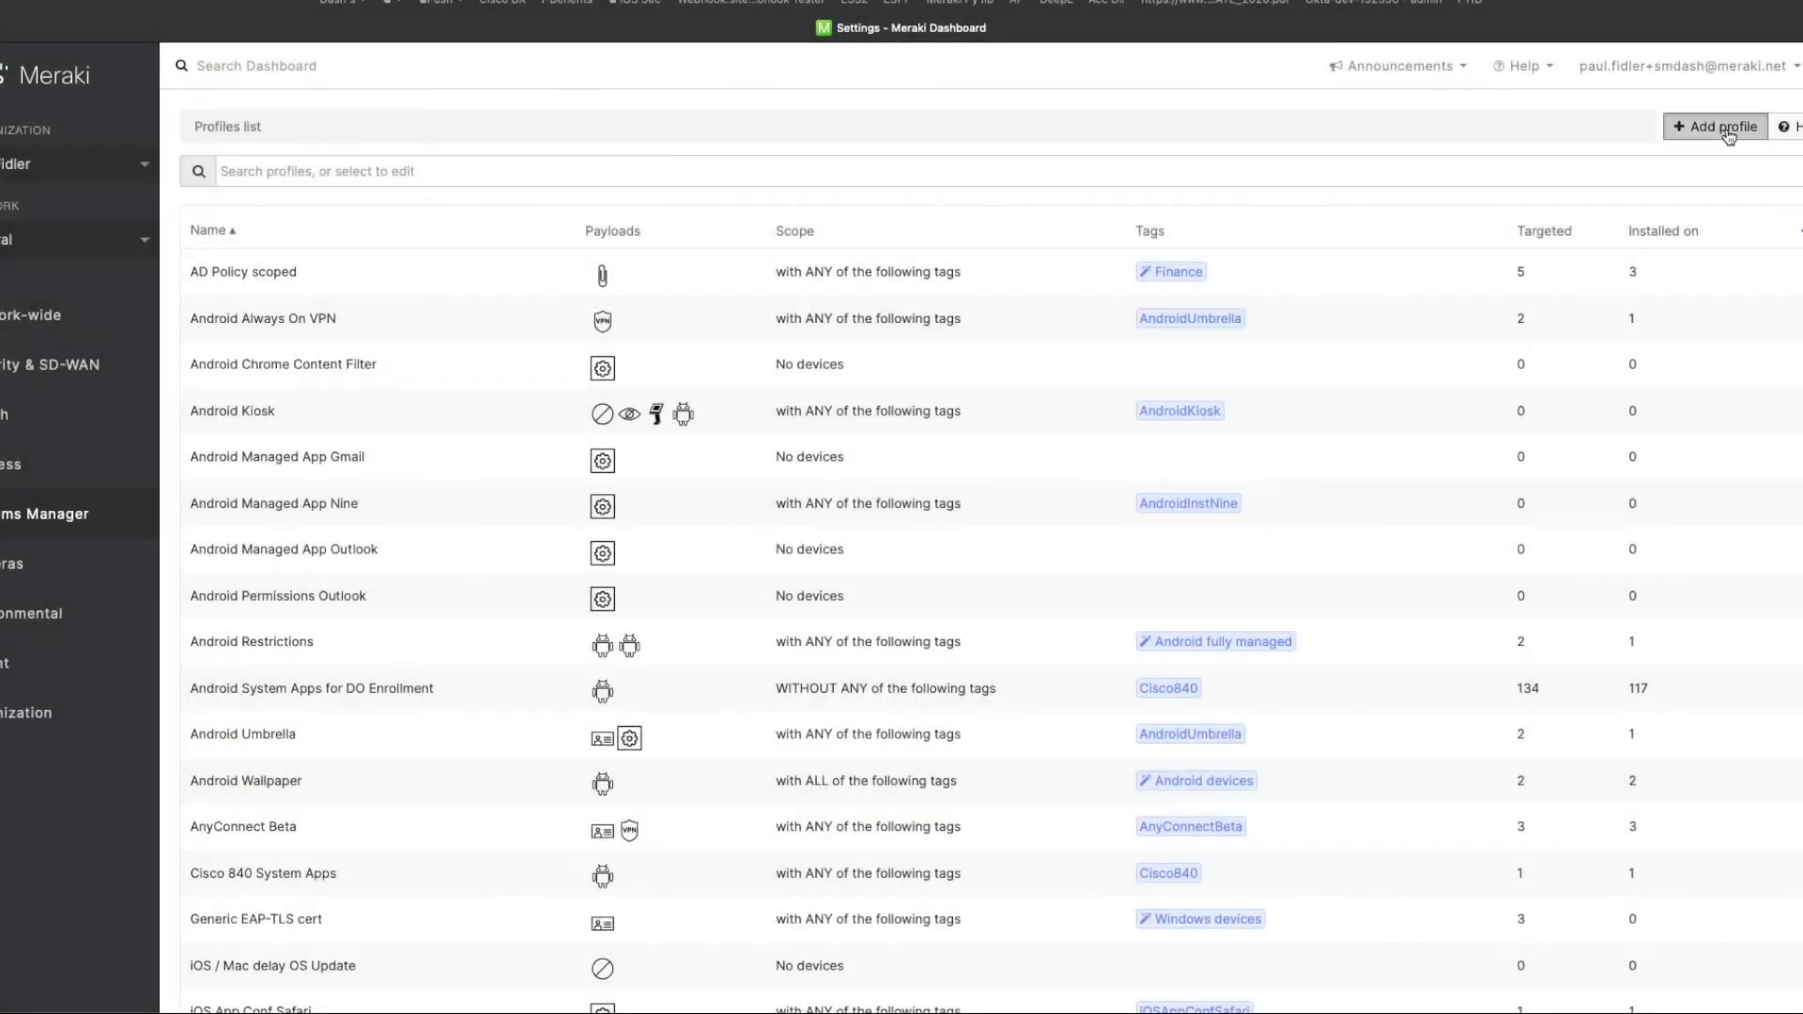
# Create another standard device profile named 'Cisco 840 Managed App Config'
pyautogui.click(1715, 126)
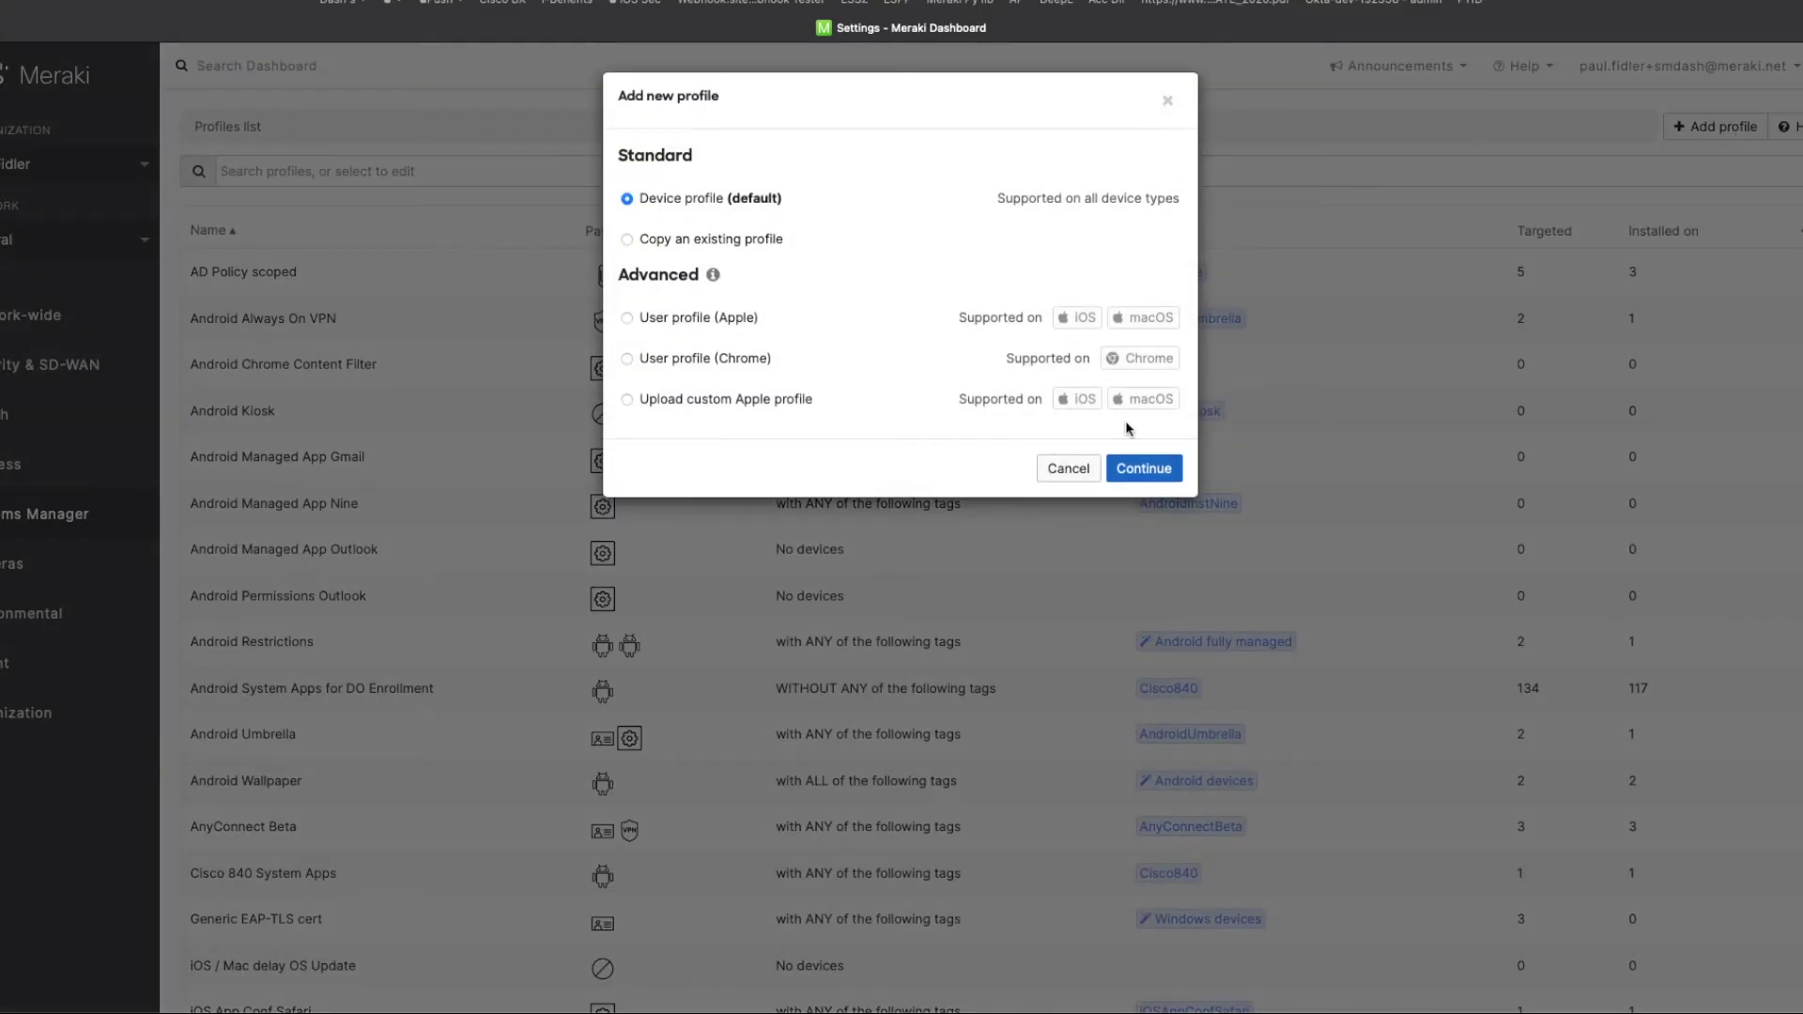
pyautogui.click(1144, 468)
pyautogui.click(892, 331)
pyautogui.tripleClick(892, 331)
pyautogui.write('Cisco')
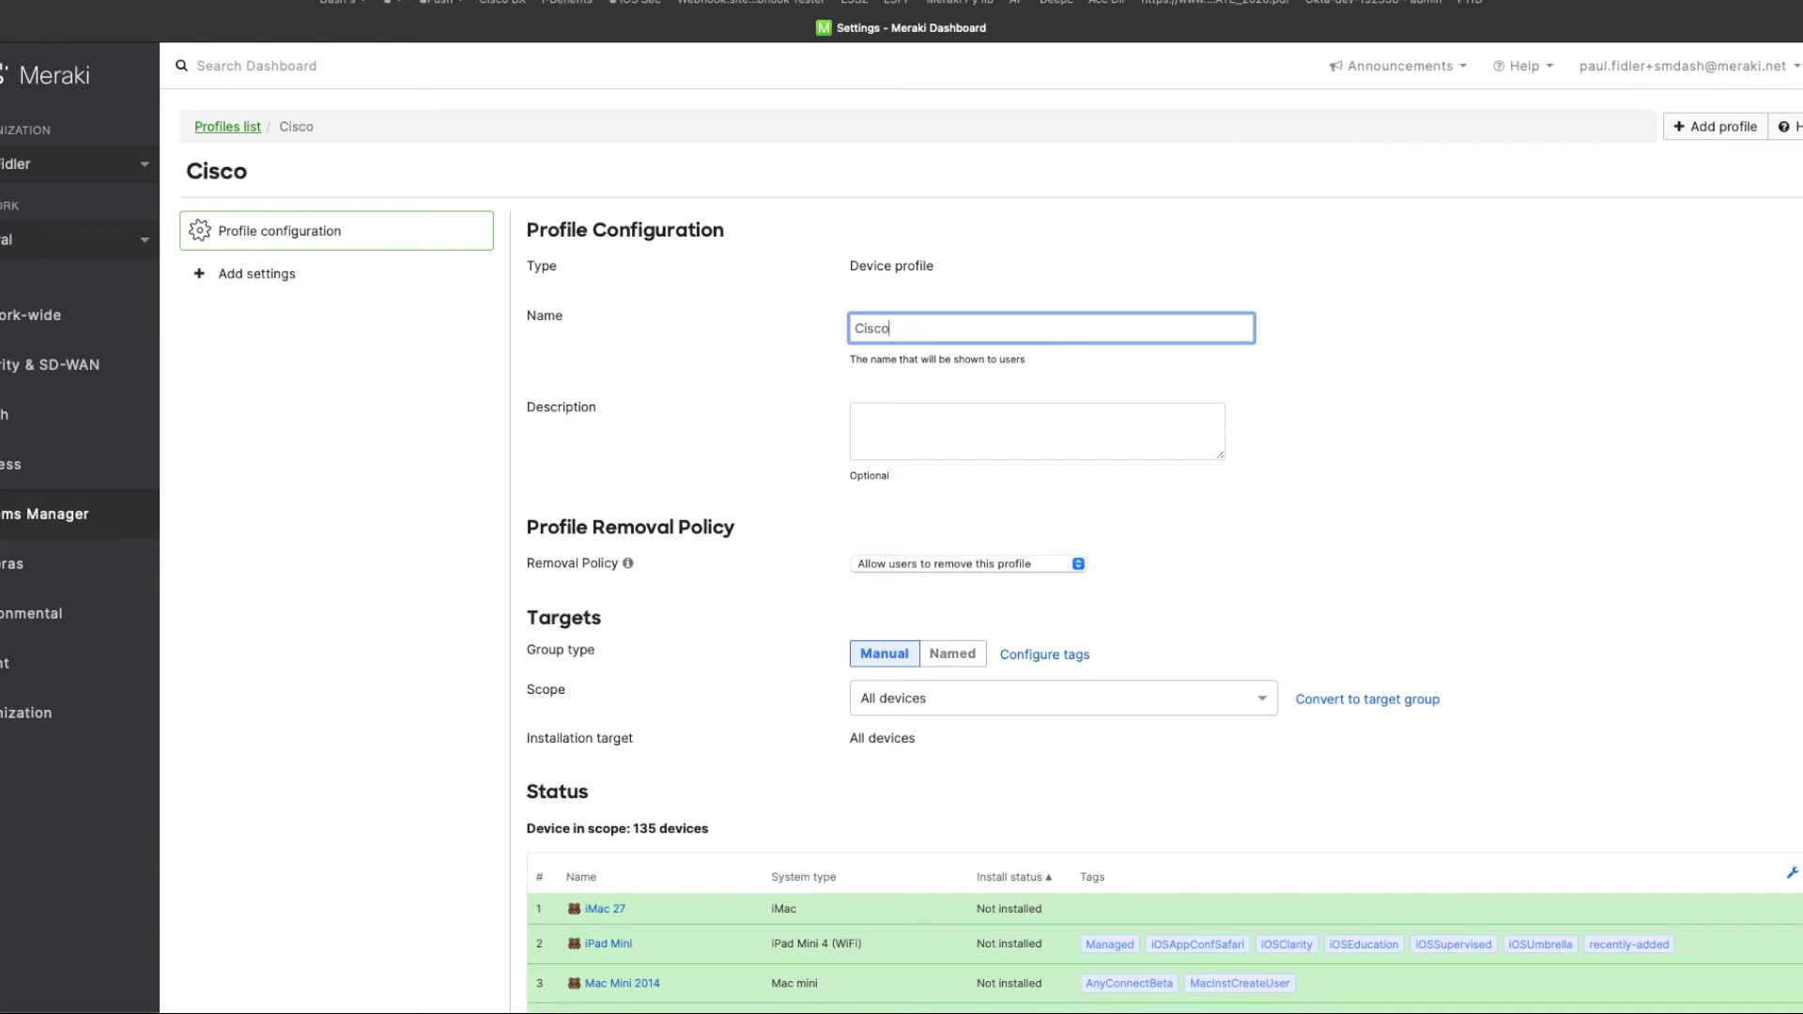
pyautogui.write(' 840 Manage')
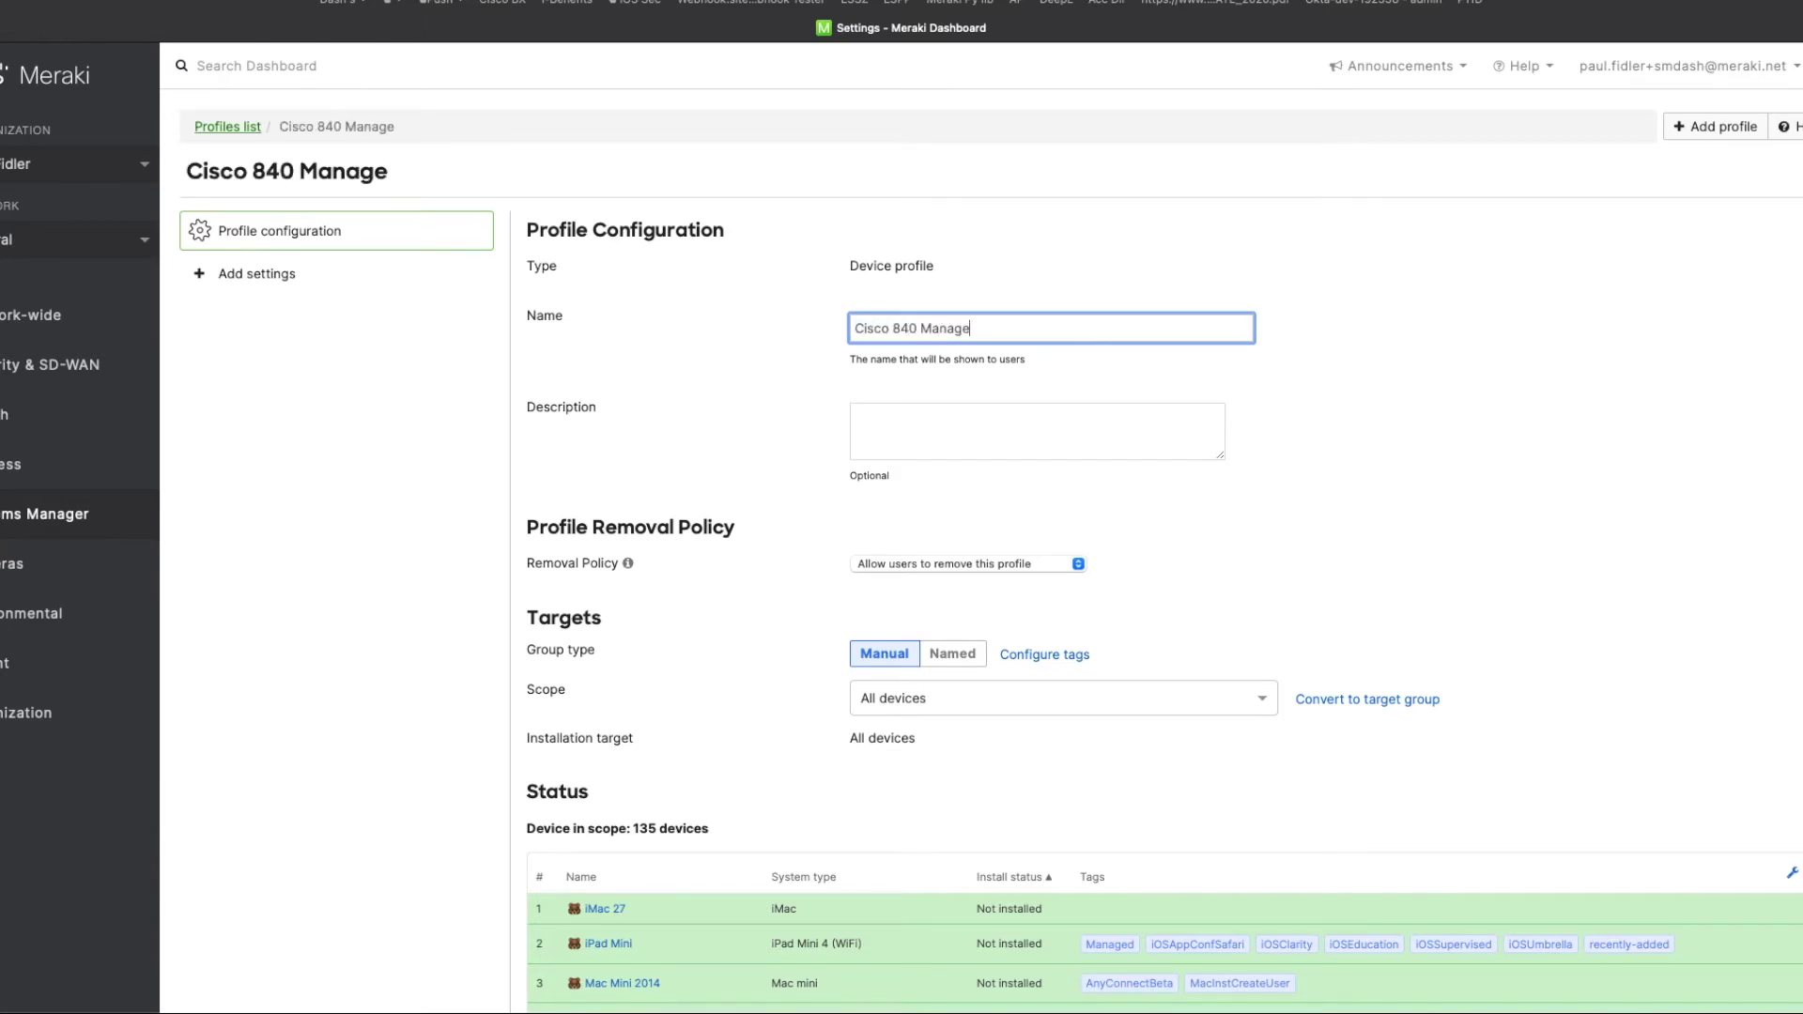
pyautogui.write('d App Config')
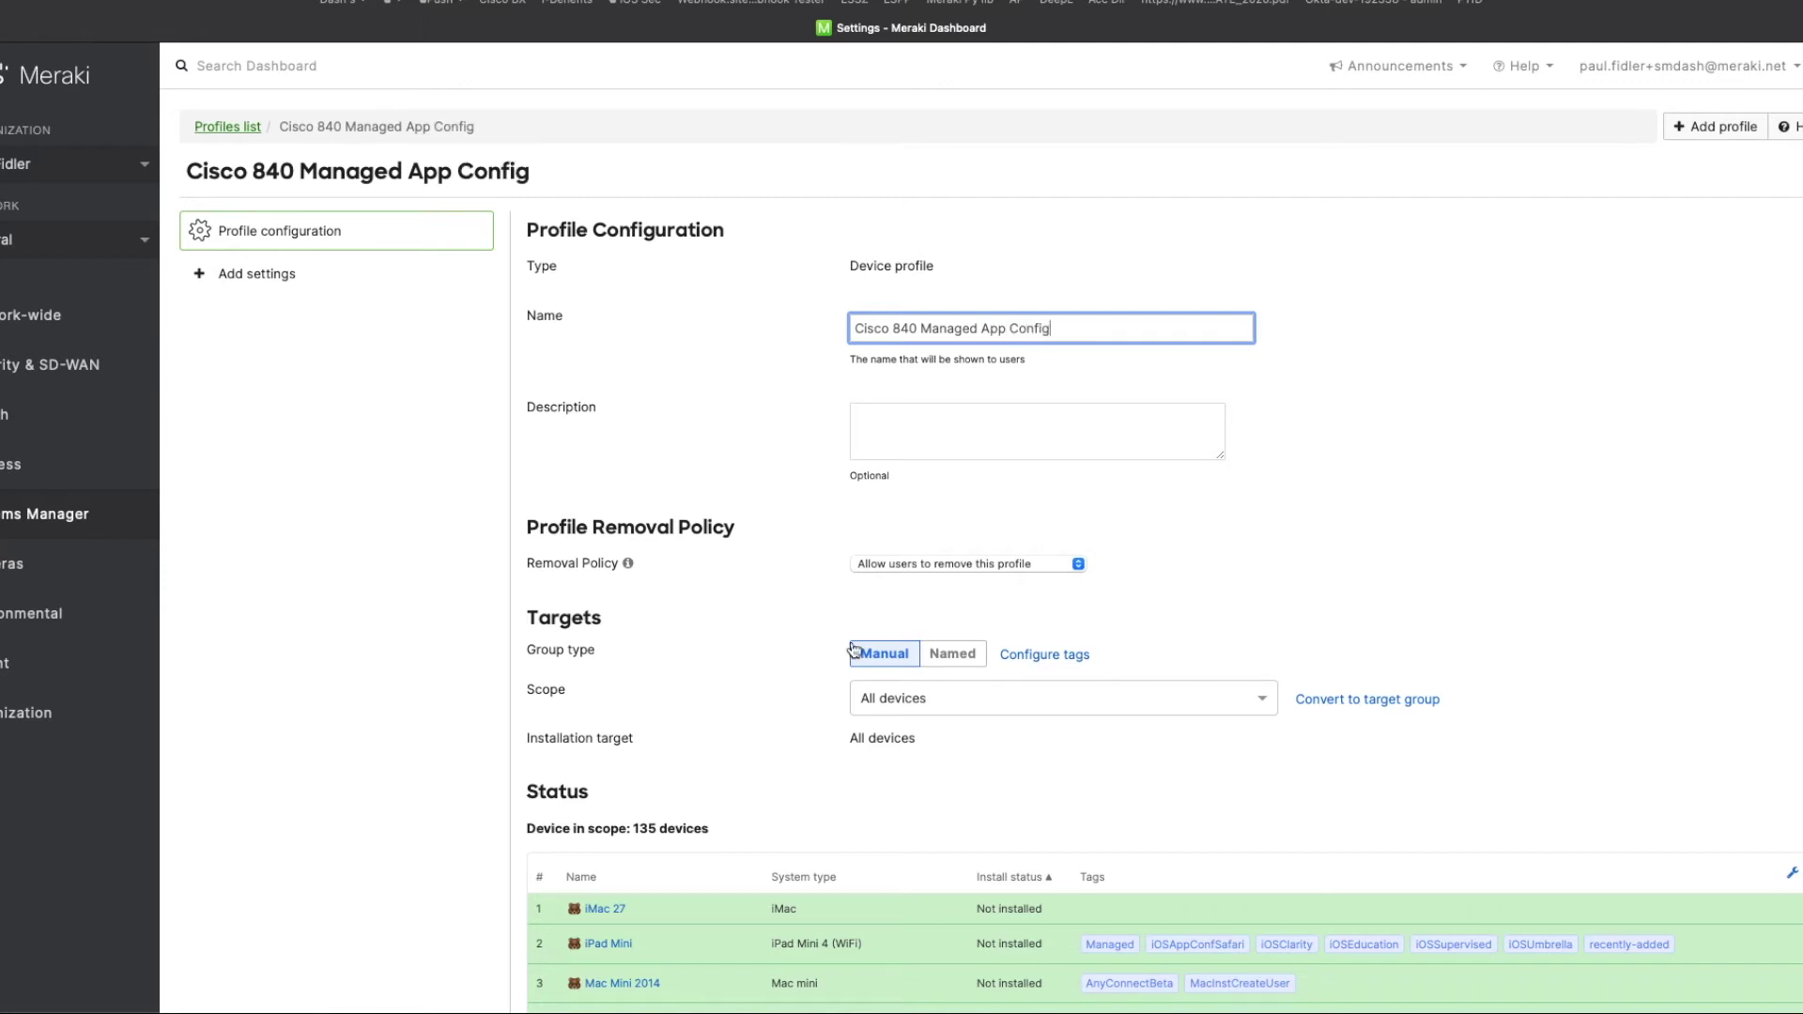
# Scope this profile to devices with ANY of the tags, choosing Cisco840
pyautogui.click(878, 698)
pyautogui.click(920, 806)
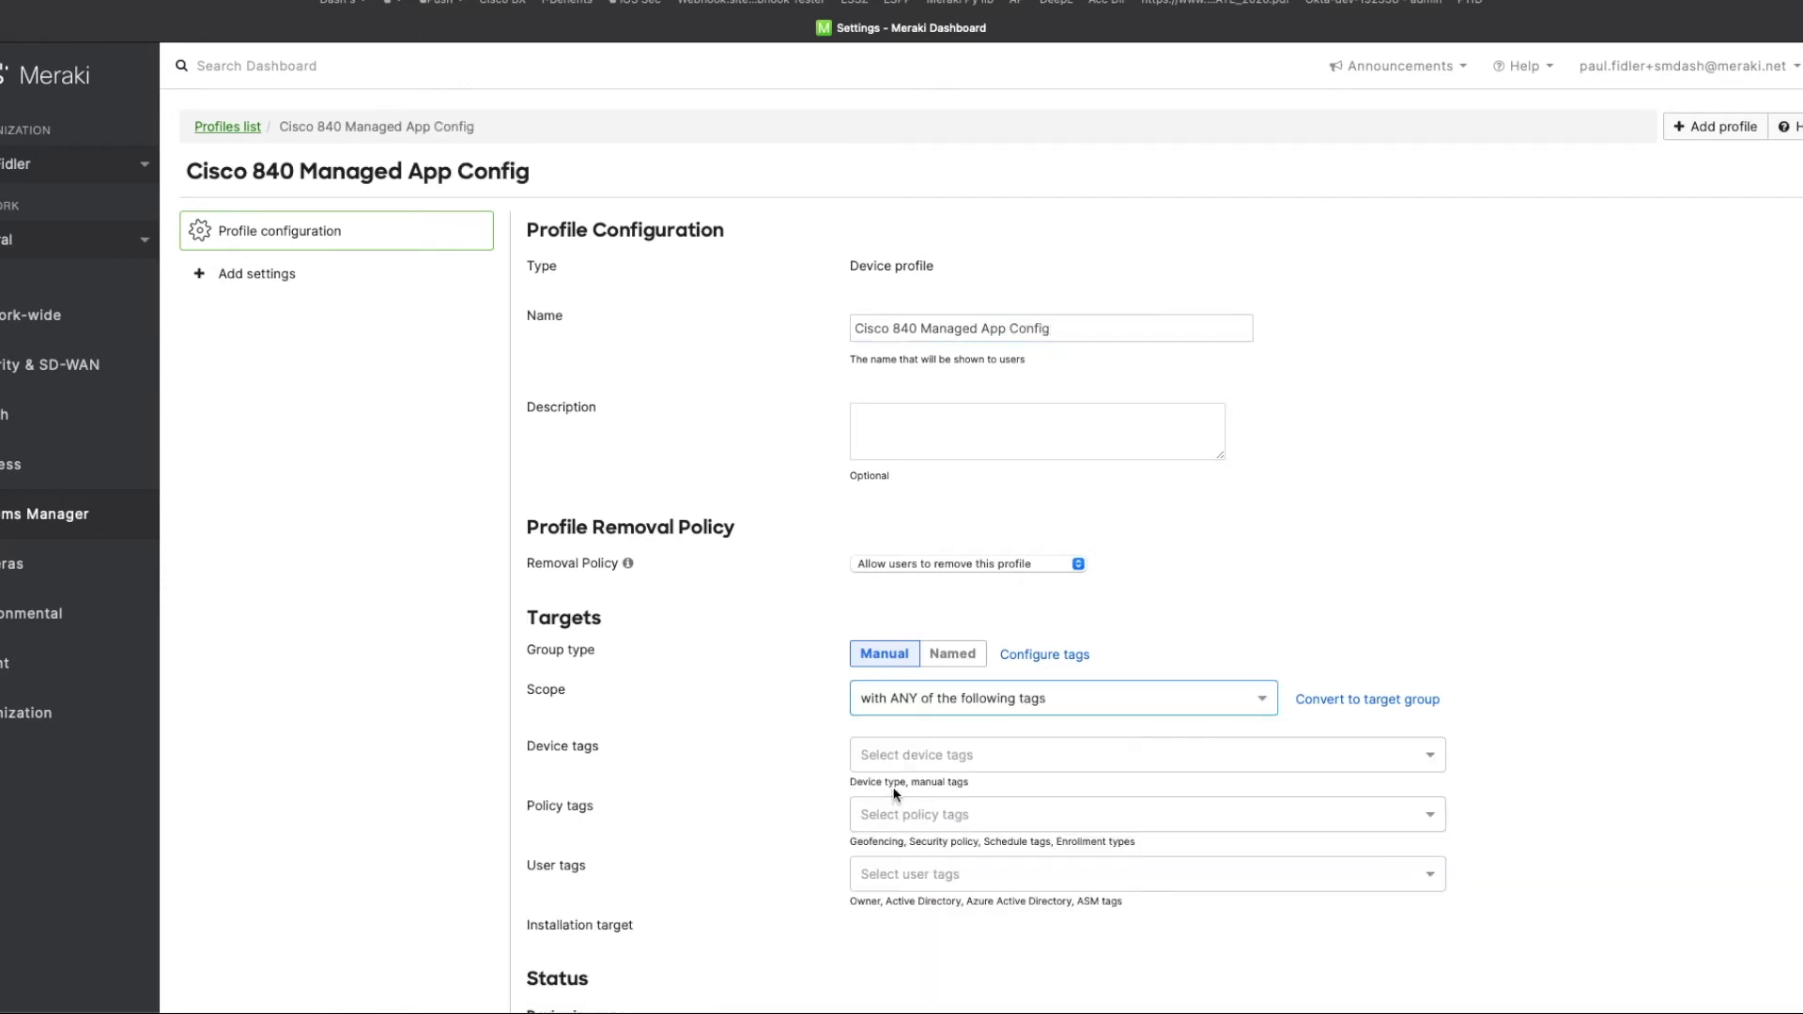
pyautogui.click(913, 756)
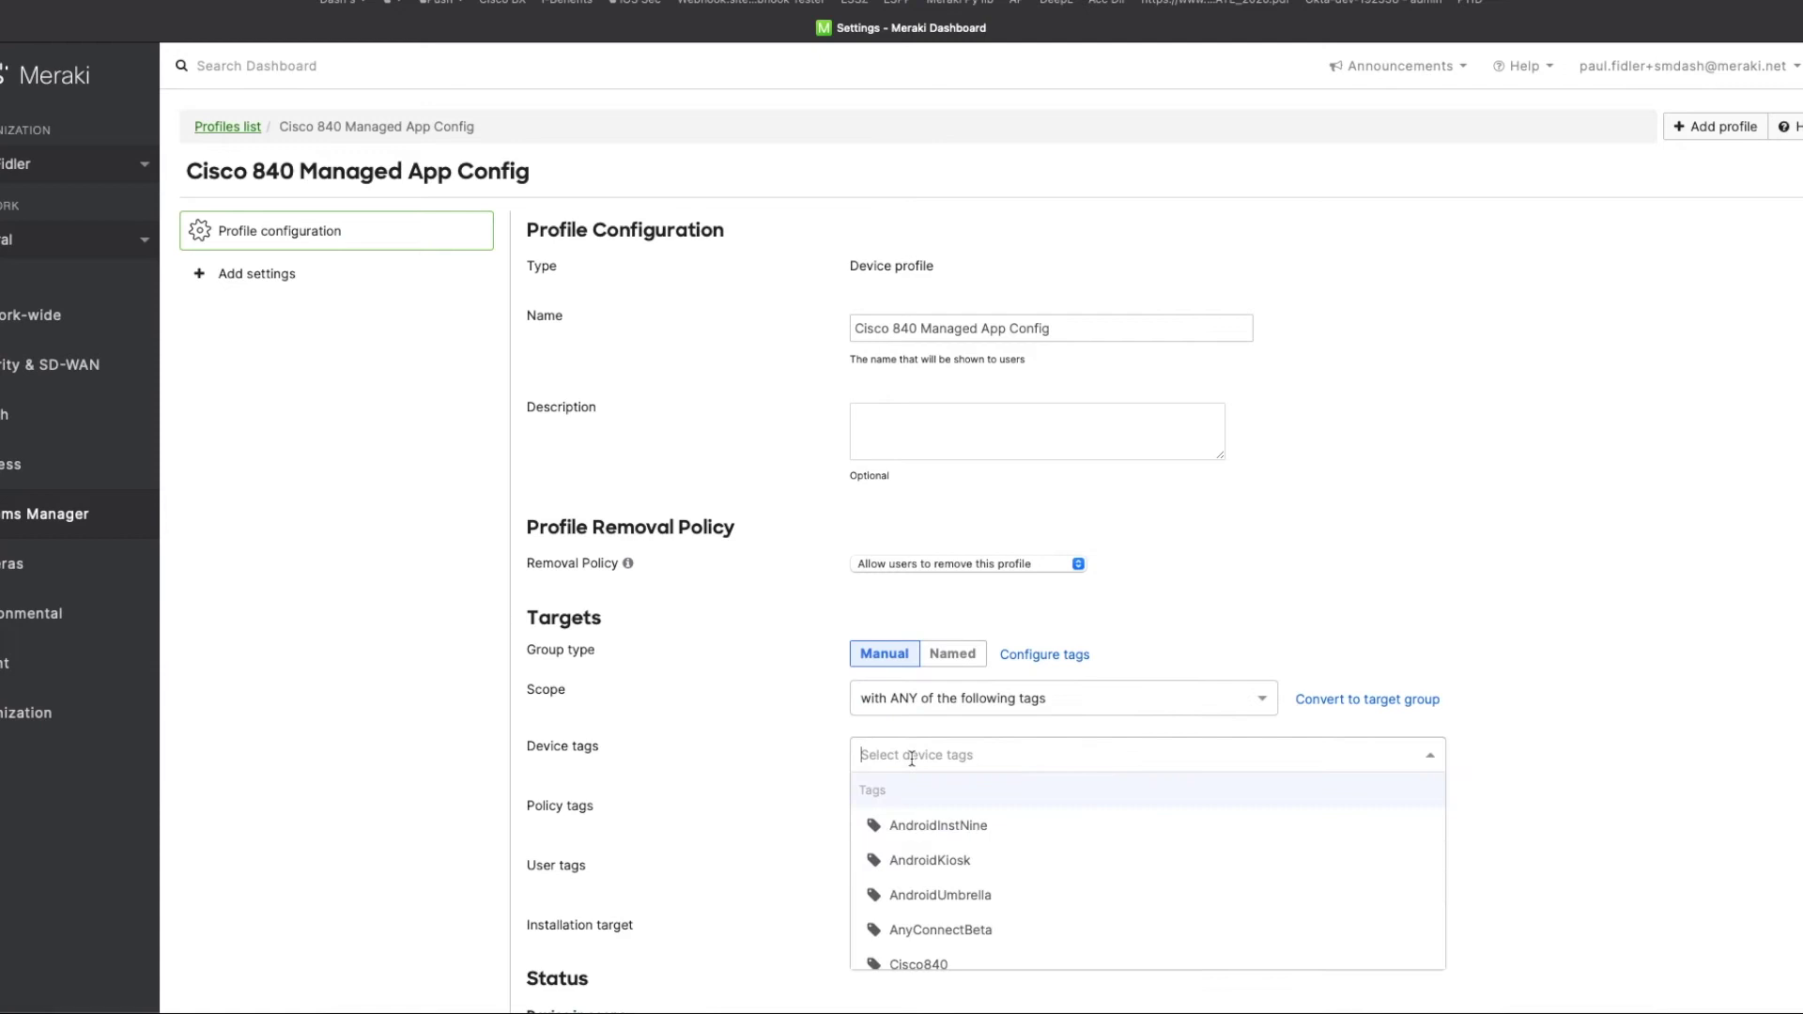
pyautogui.click(920, 955)
pyautogui.click(261, 274)
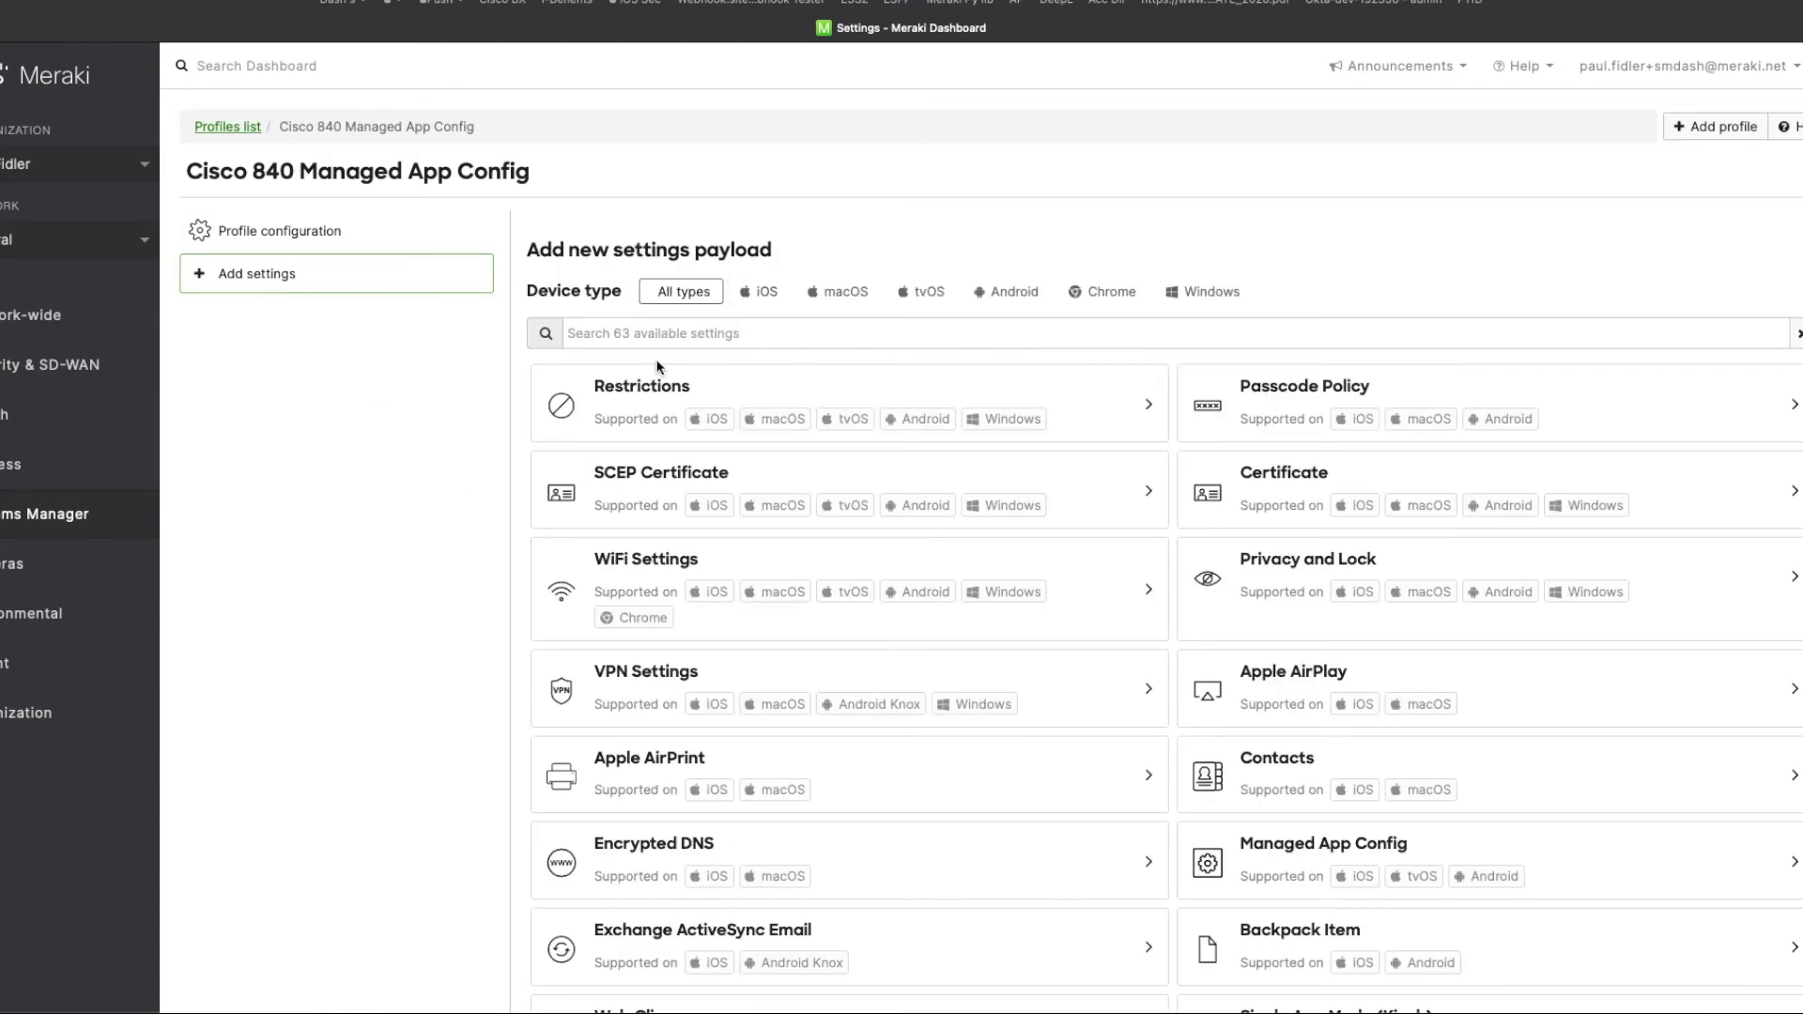
# Add a Managed App Config payload with platform Android and app Buttons
pyautogui.click(628, 336)
pyautogui.write('mana')
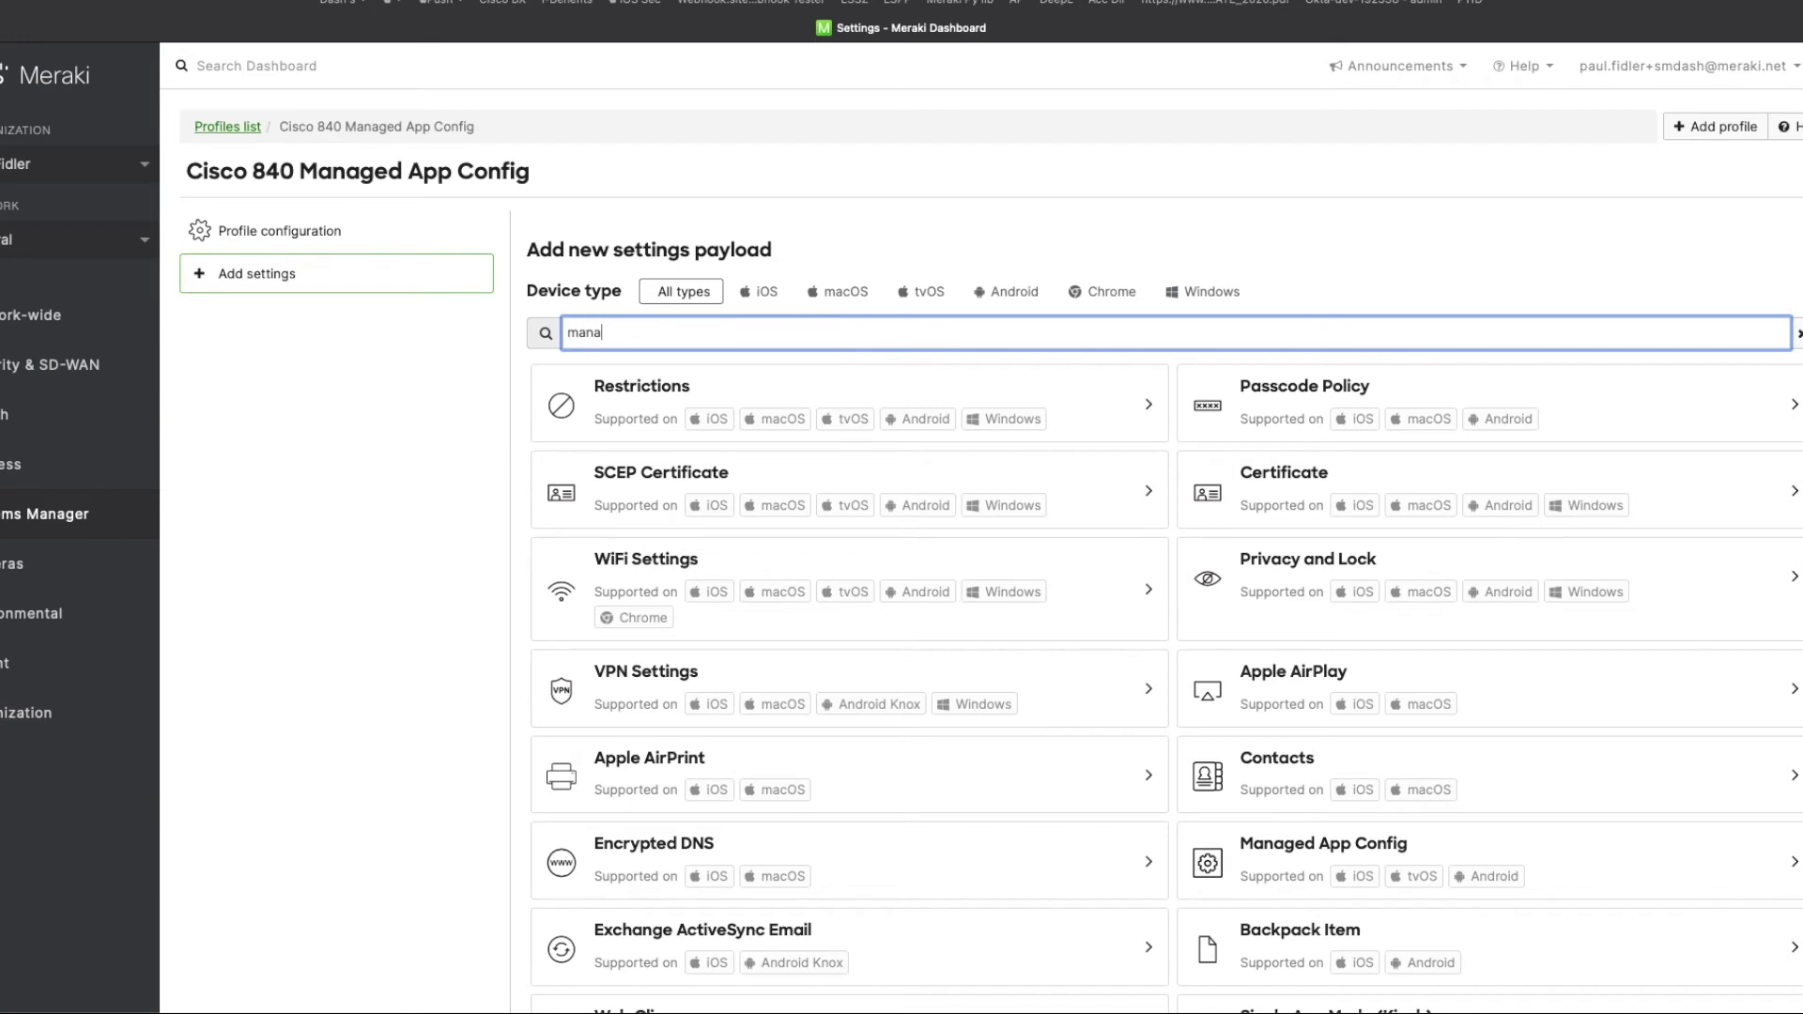
pyautogui.click(667, 410)
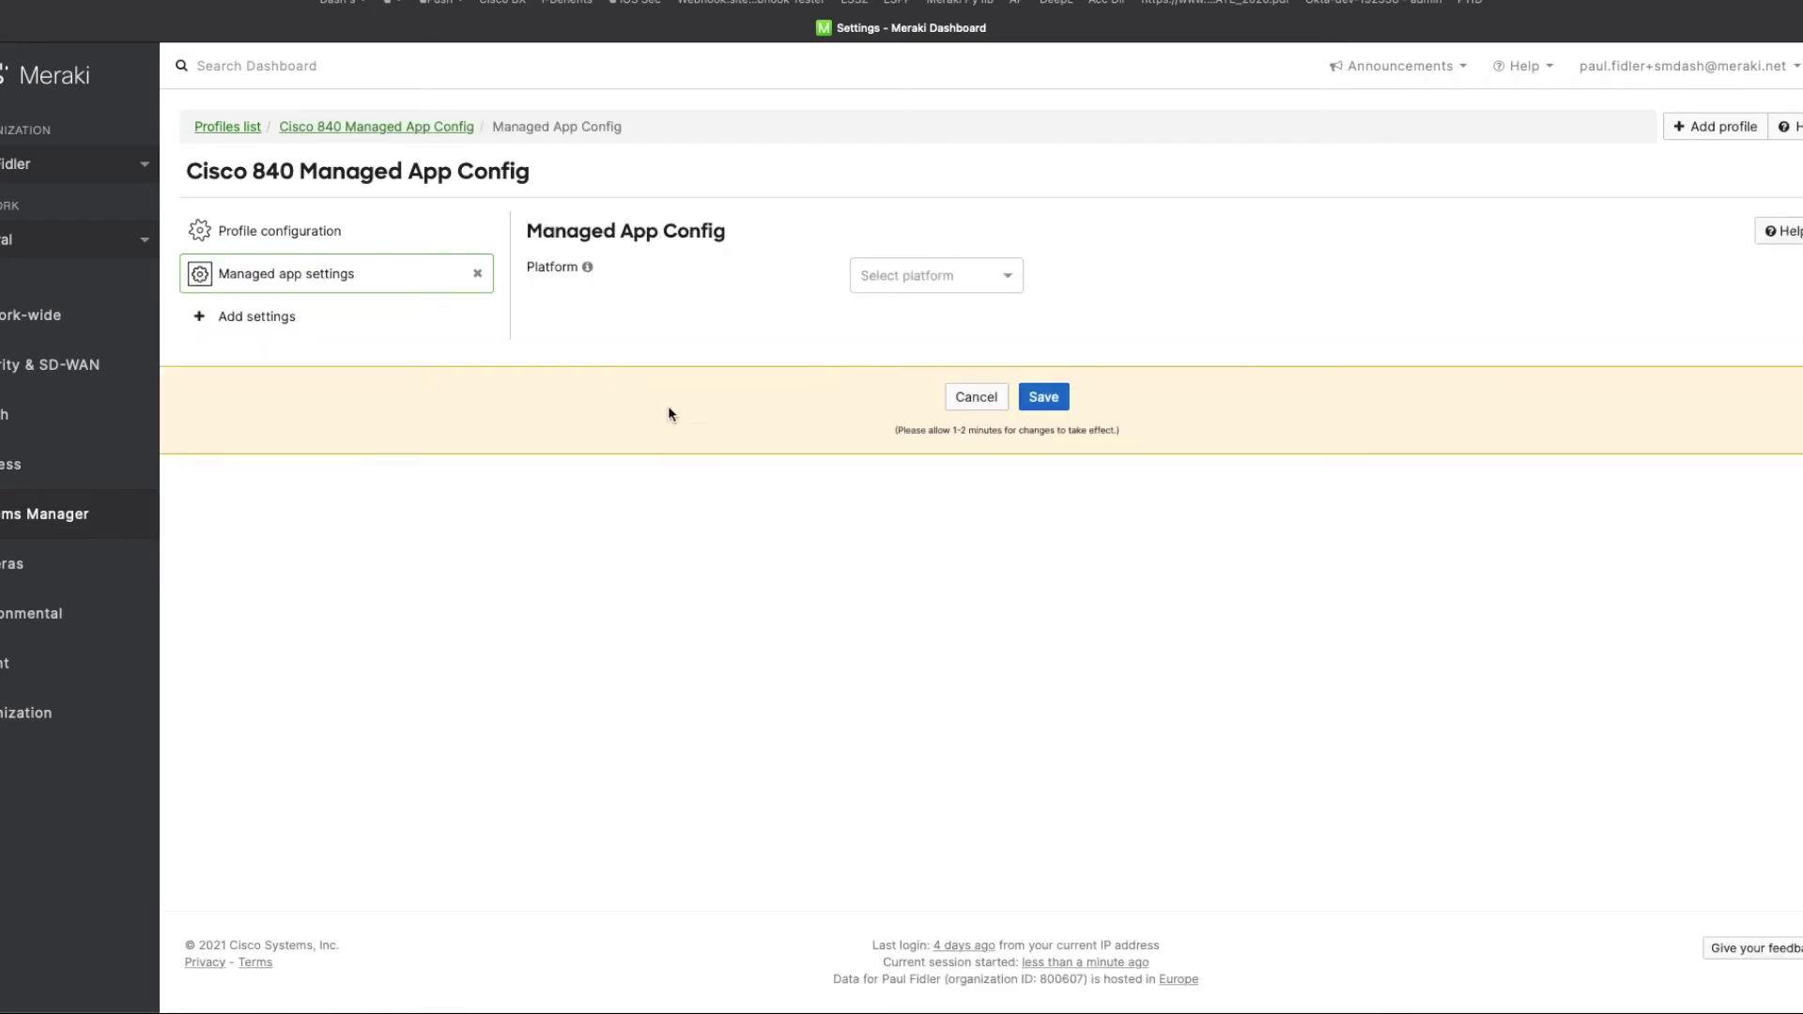
pyautogui.click(900, 288)
pyautogui.click(884, 373)
pyautogui.click(938, 346)
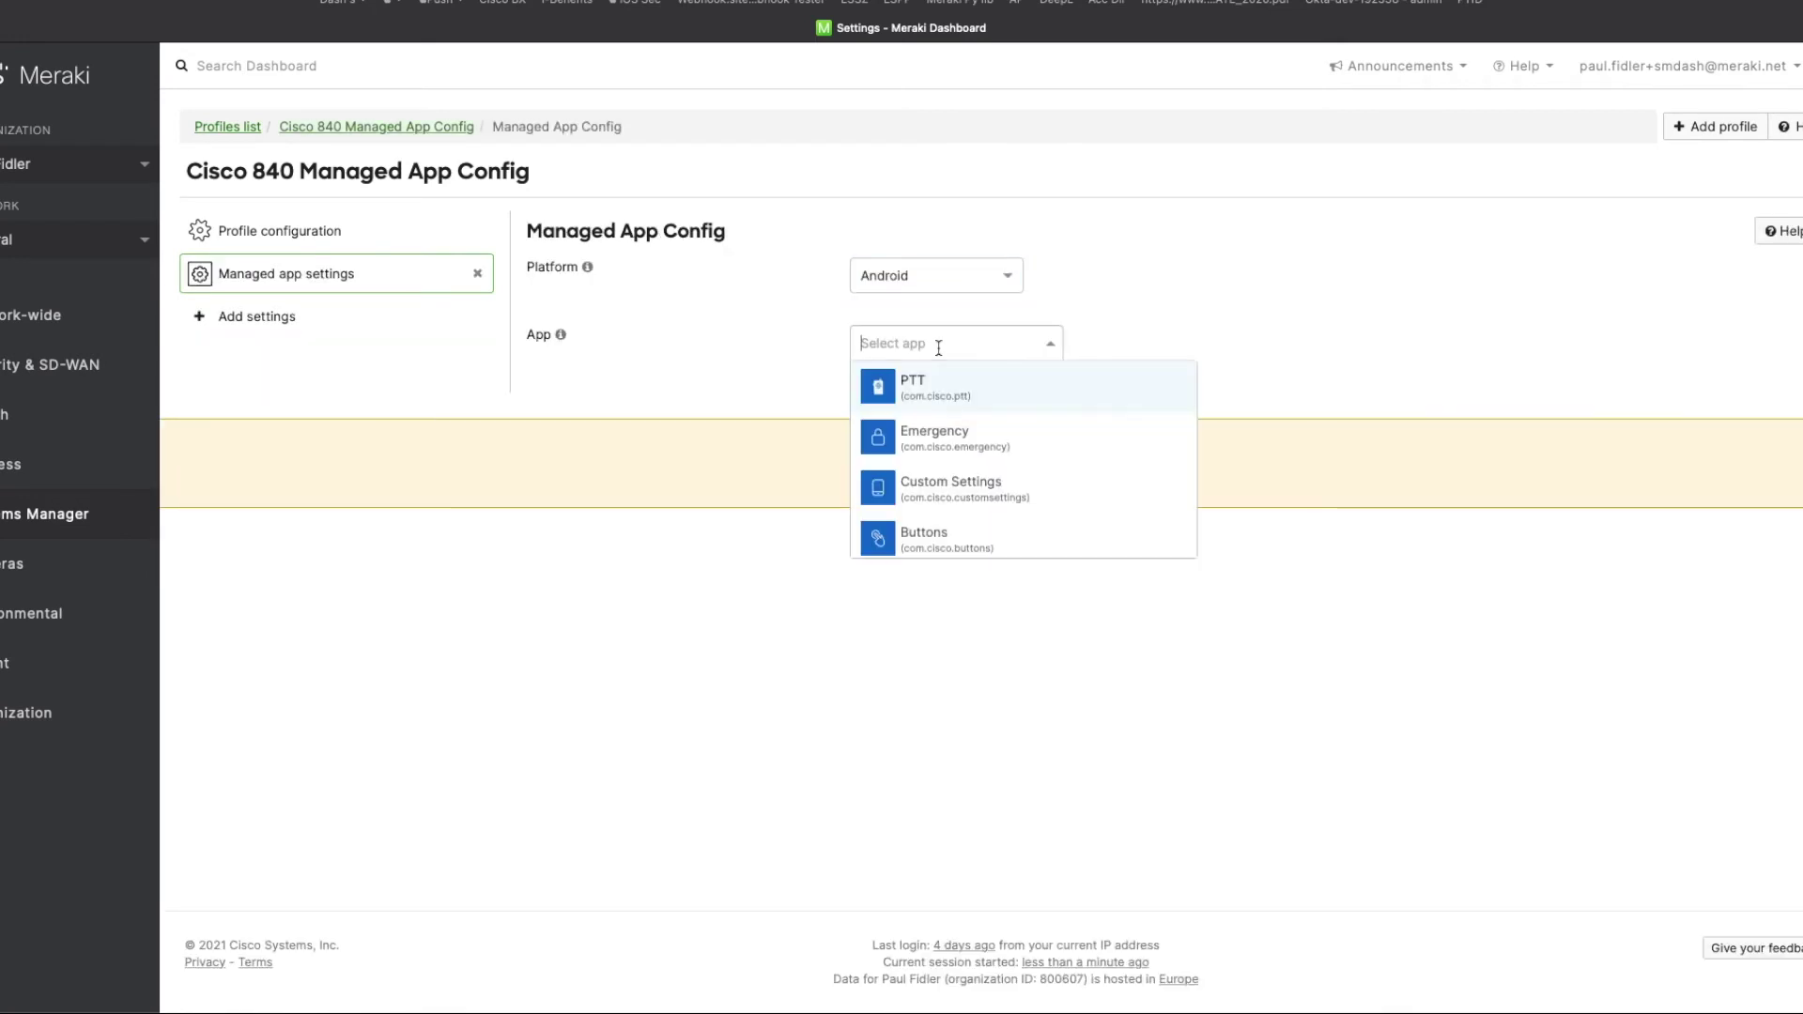
pyautogui.click(909, 543)
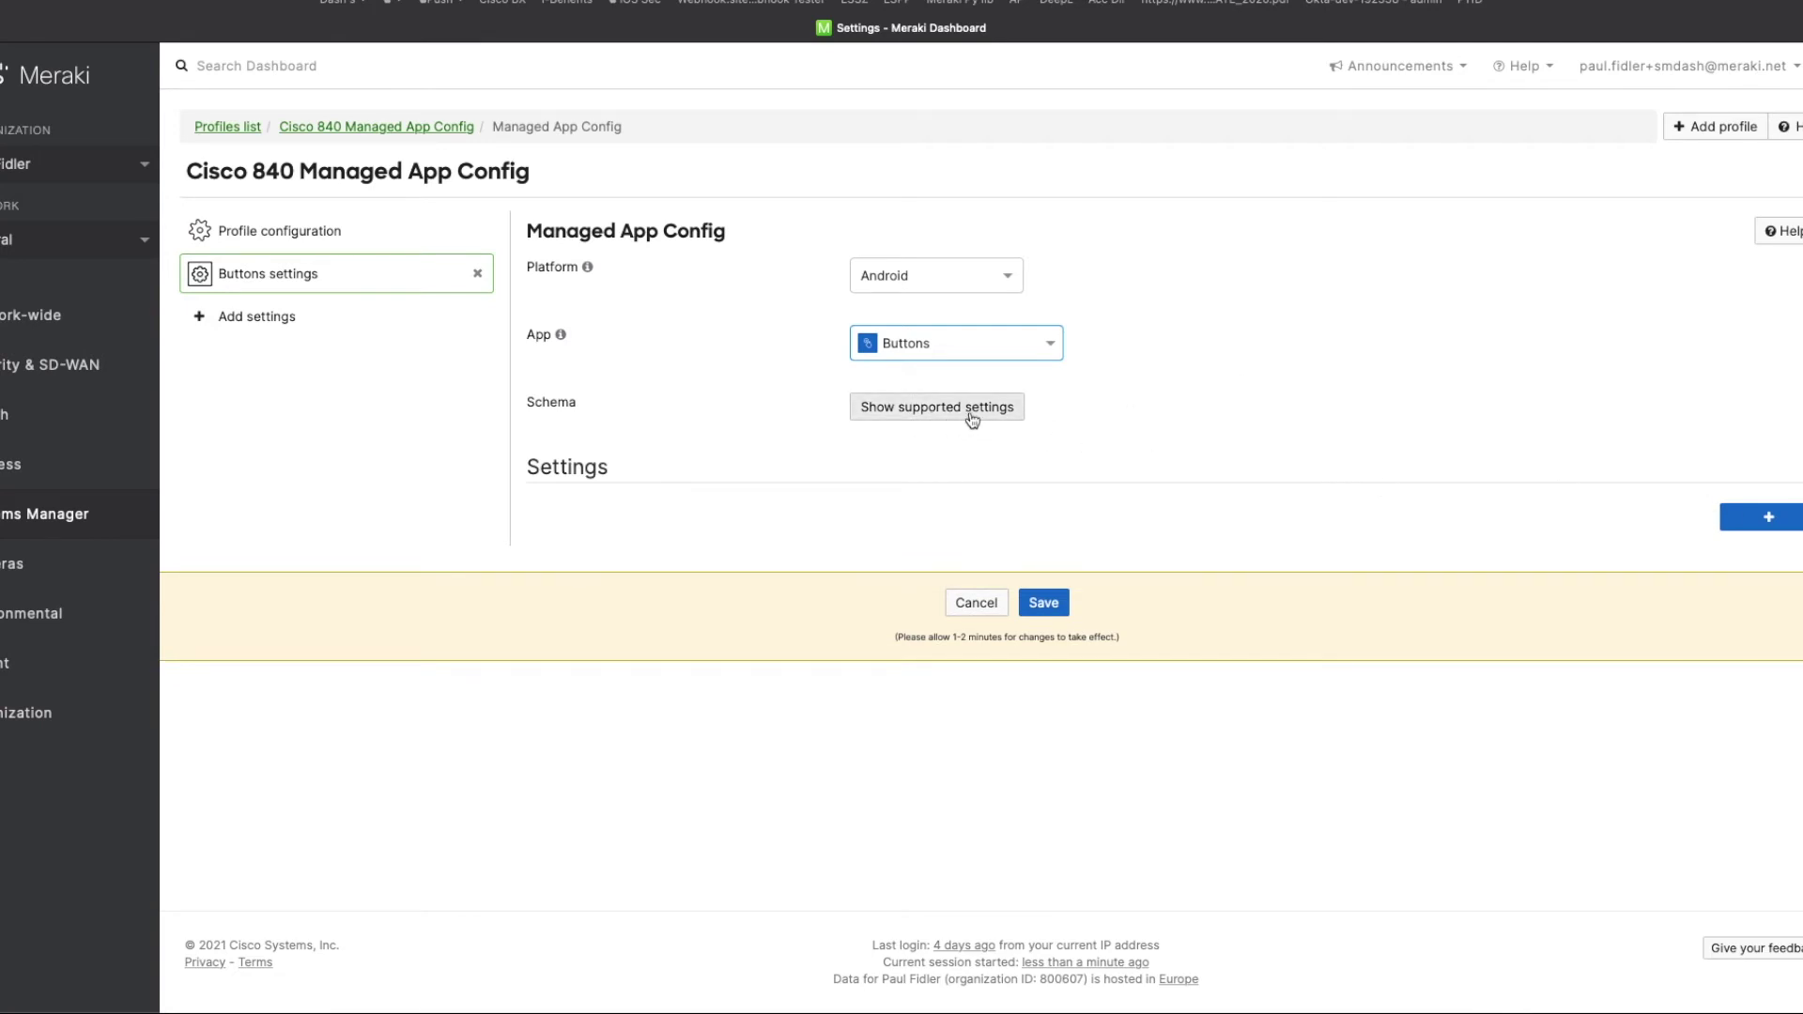
pyautogui.click(970, 414)
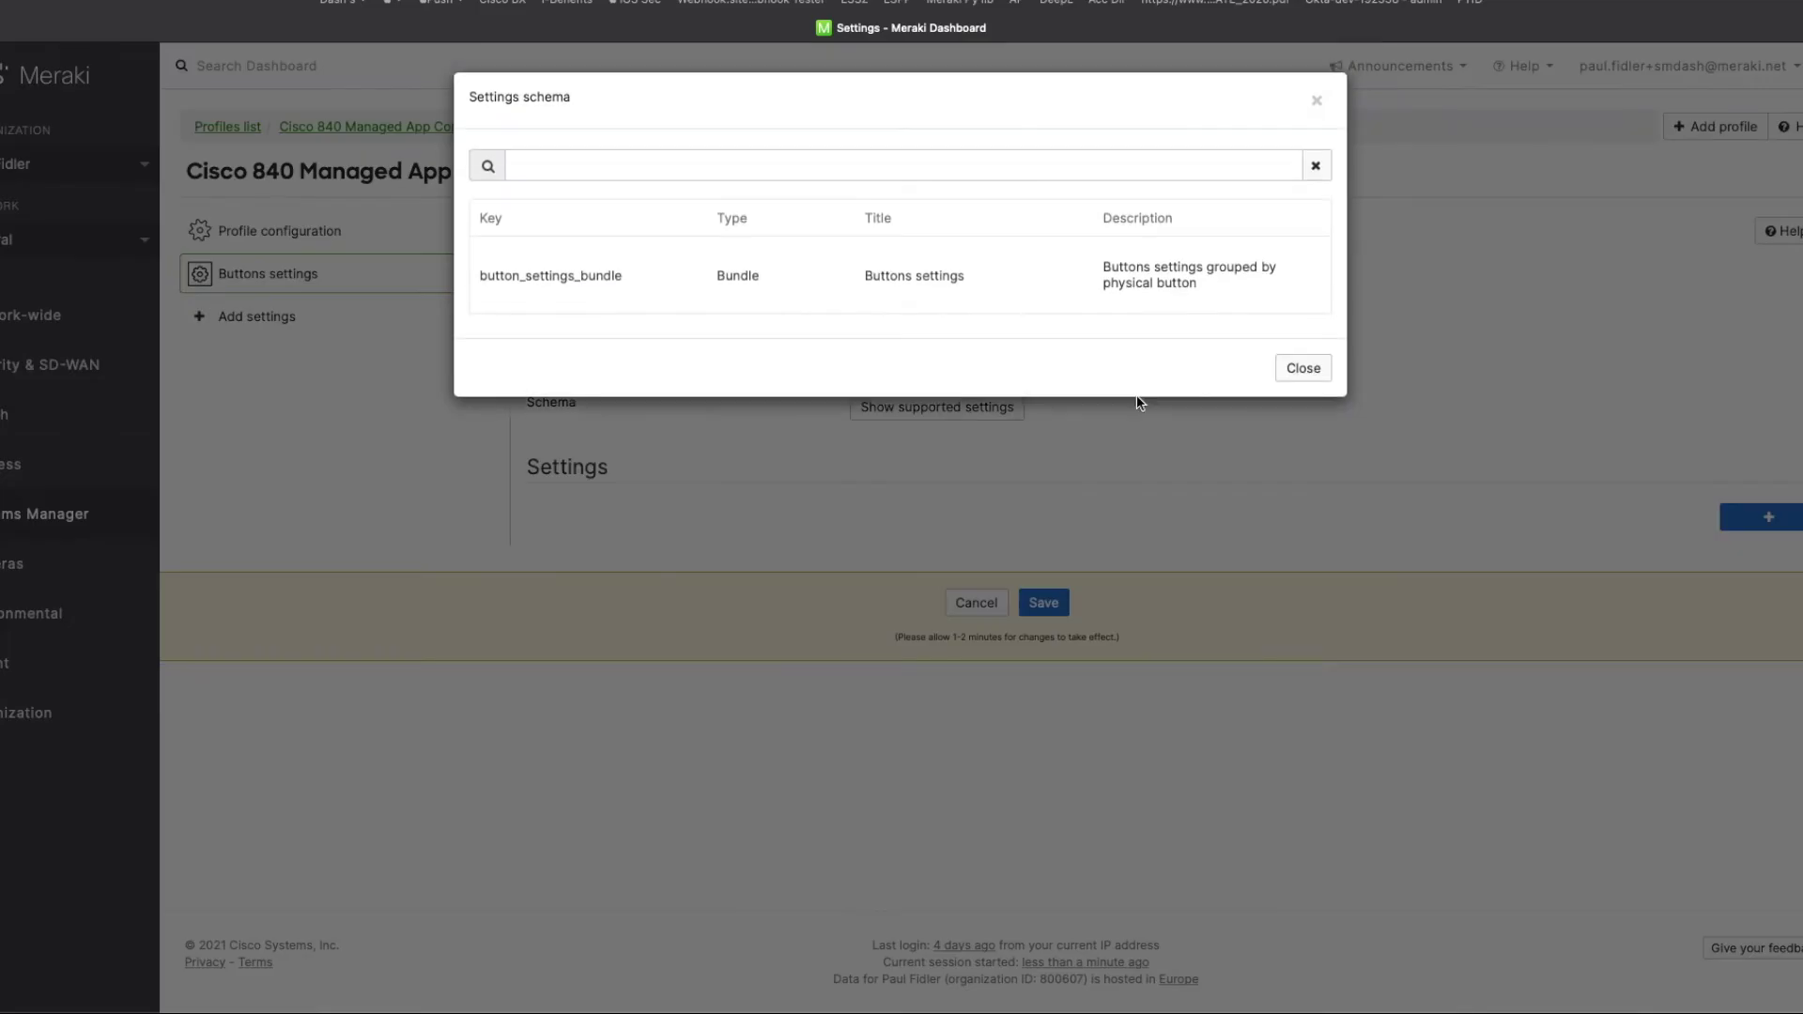
# Add a setting row with the key button_settings_bundle
pyautogui.click(1301, 370)
pyautogui.click(1769, 517)
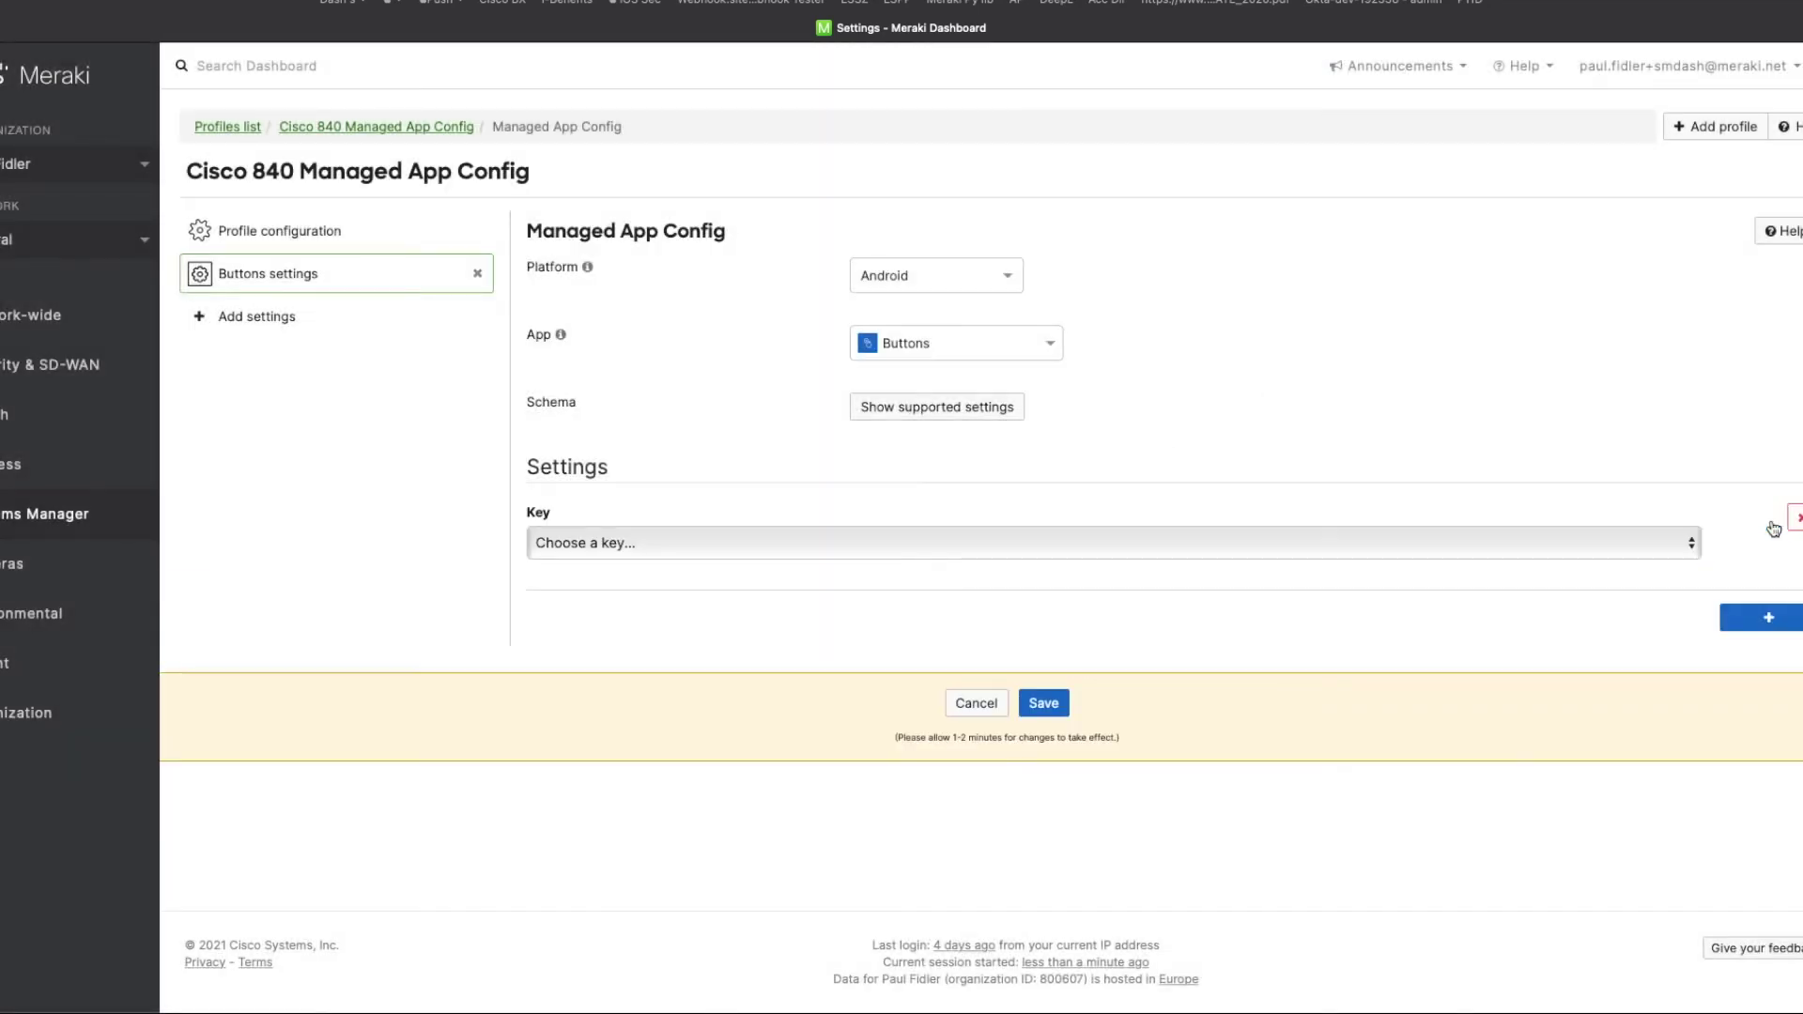
pyautogui.click(592, 552)
pyautogui.click(596, 560)
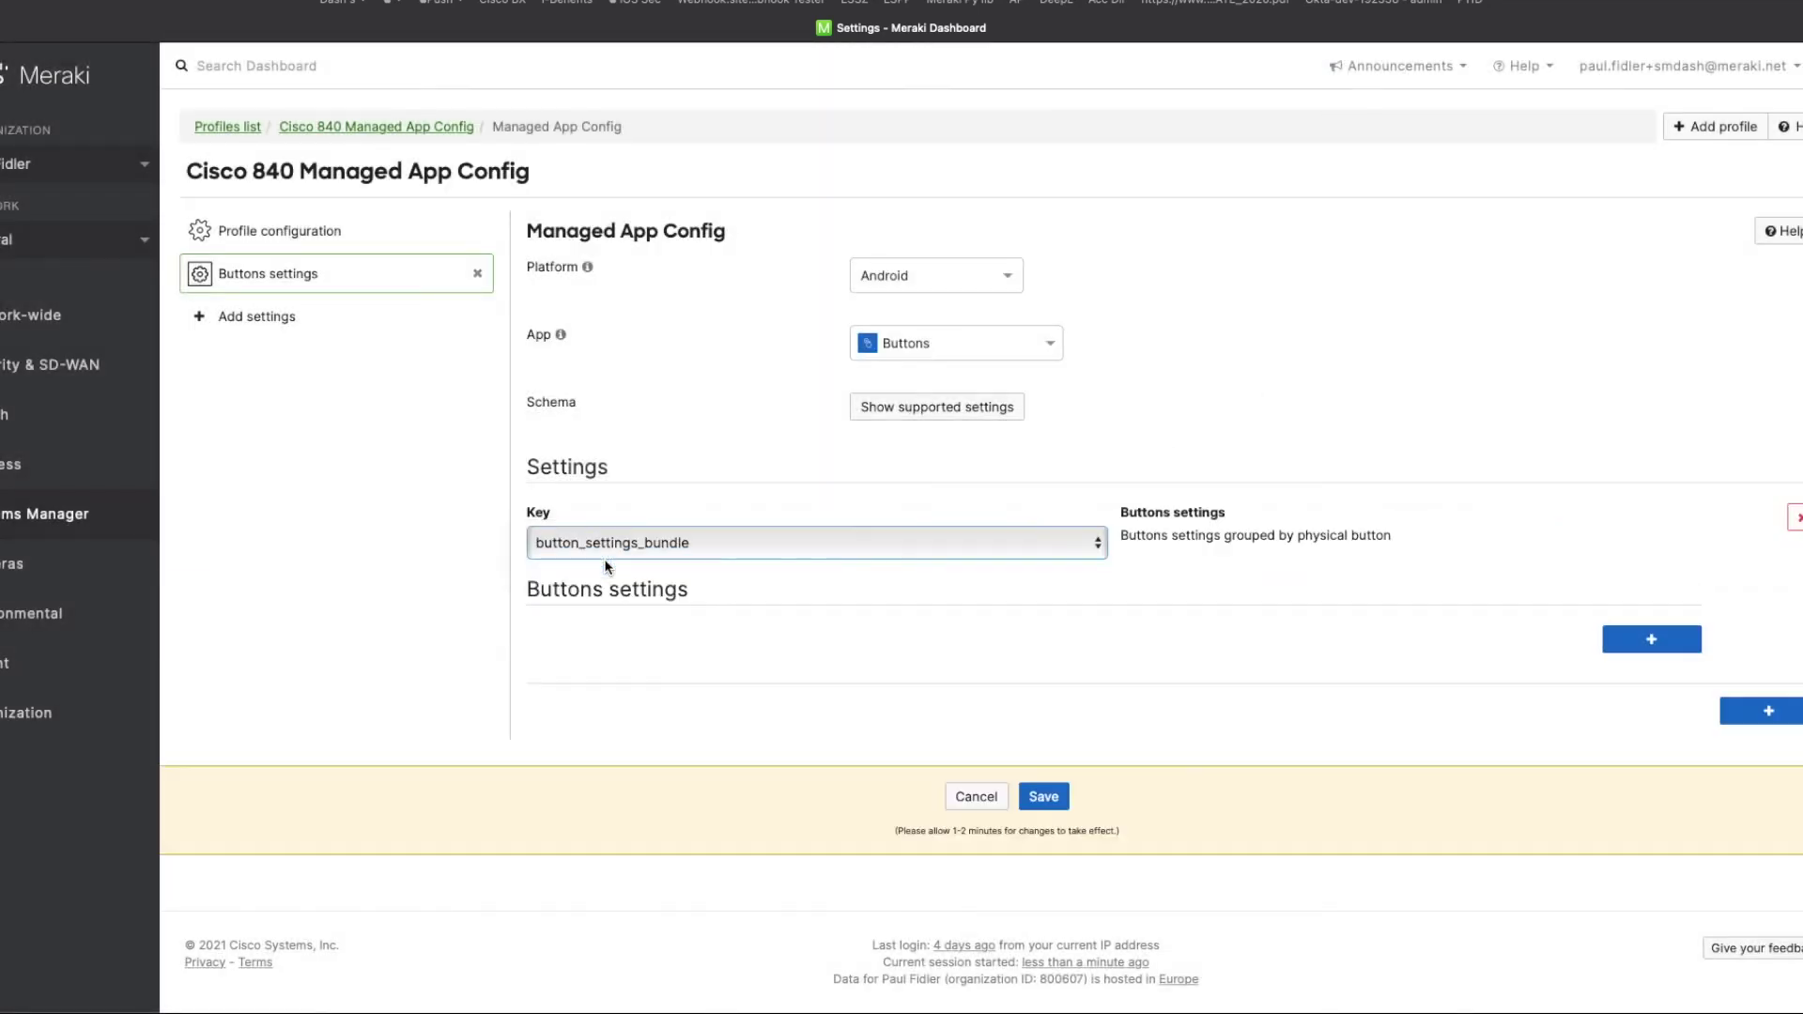
# Nest a left_button_bundle key inside it with an empty key row
pyautogui.click(1652, 639)
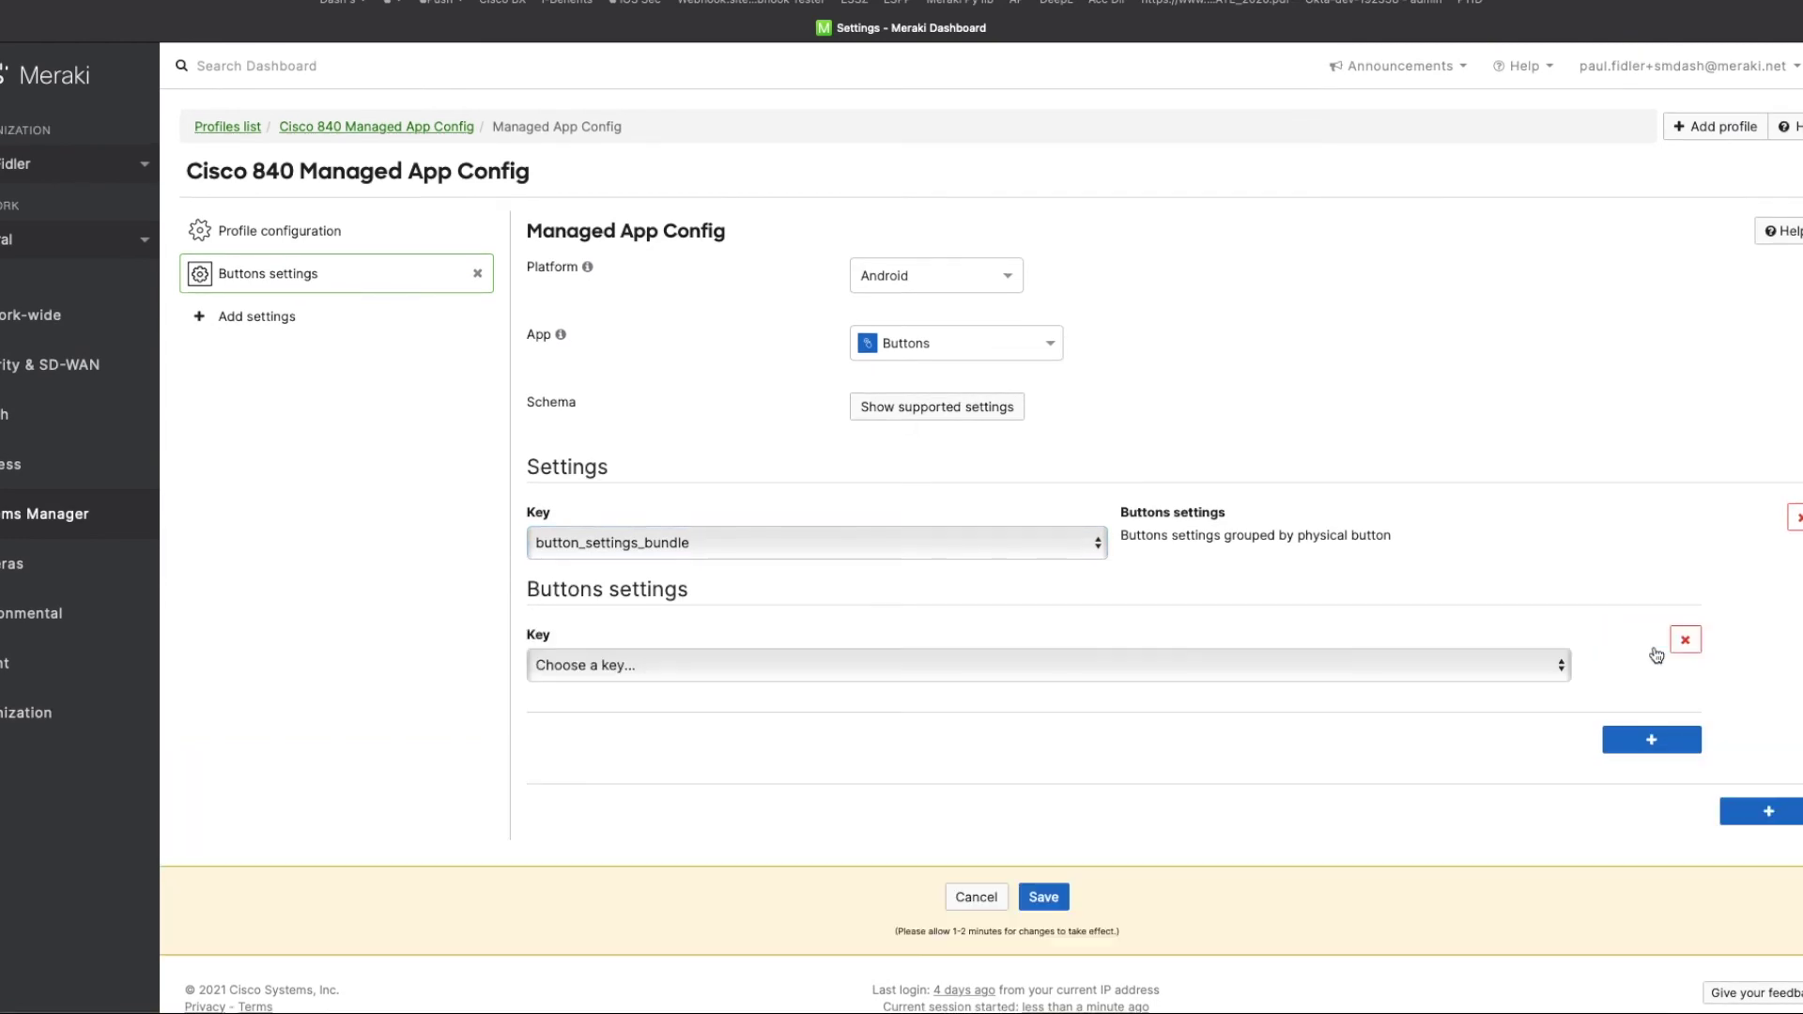
pyautogui.click(627, 667)
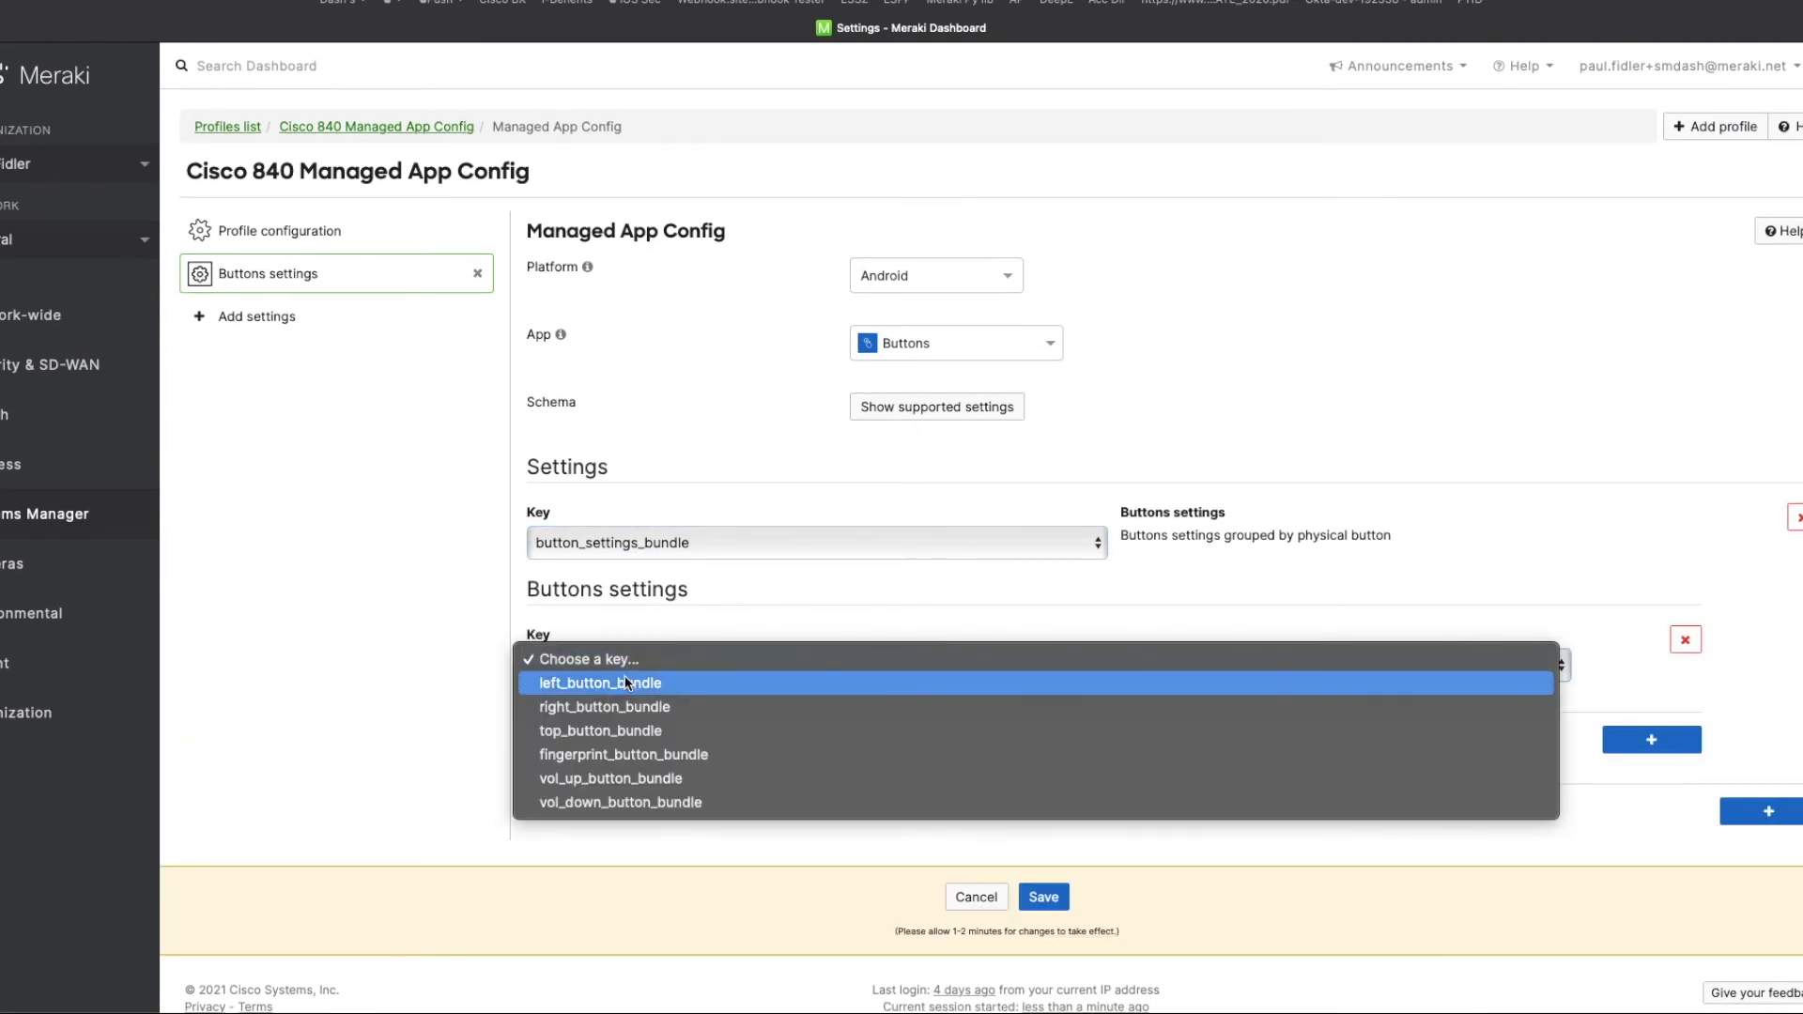
pyautogui.click(627, 682)
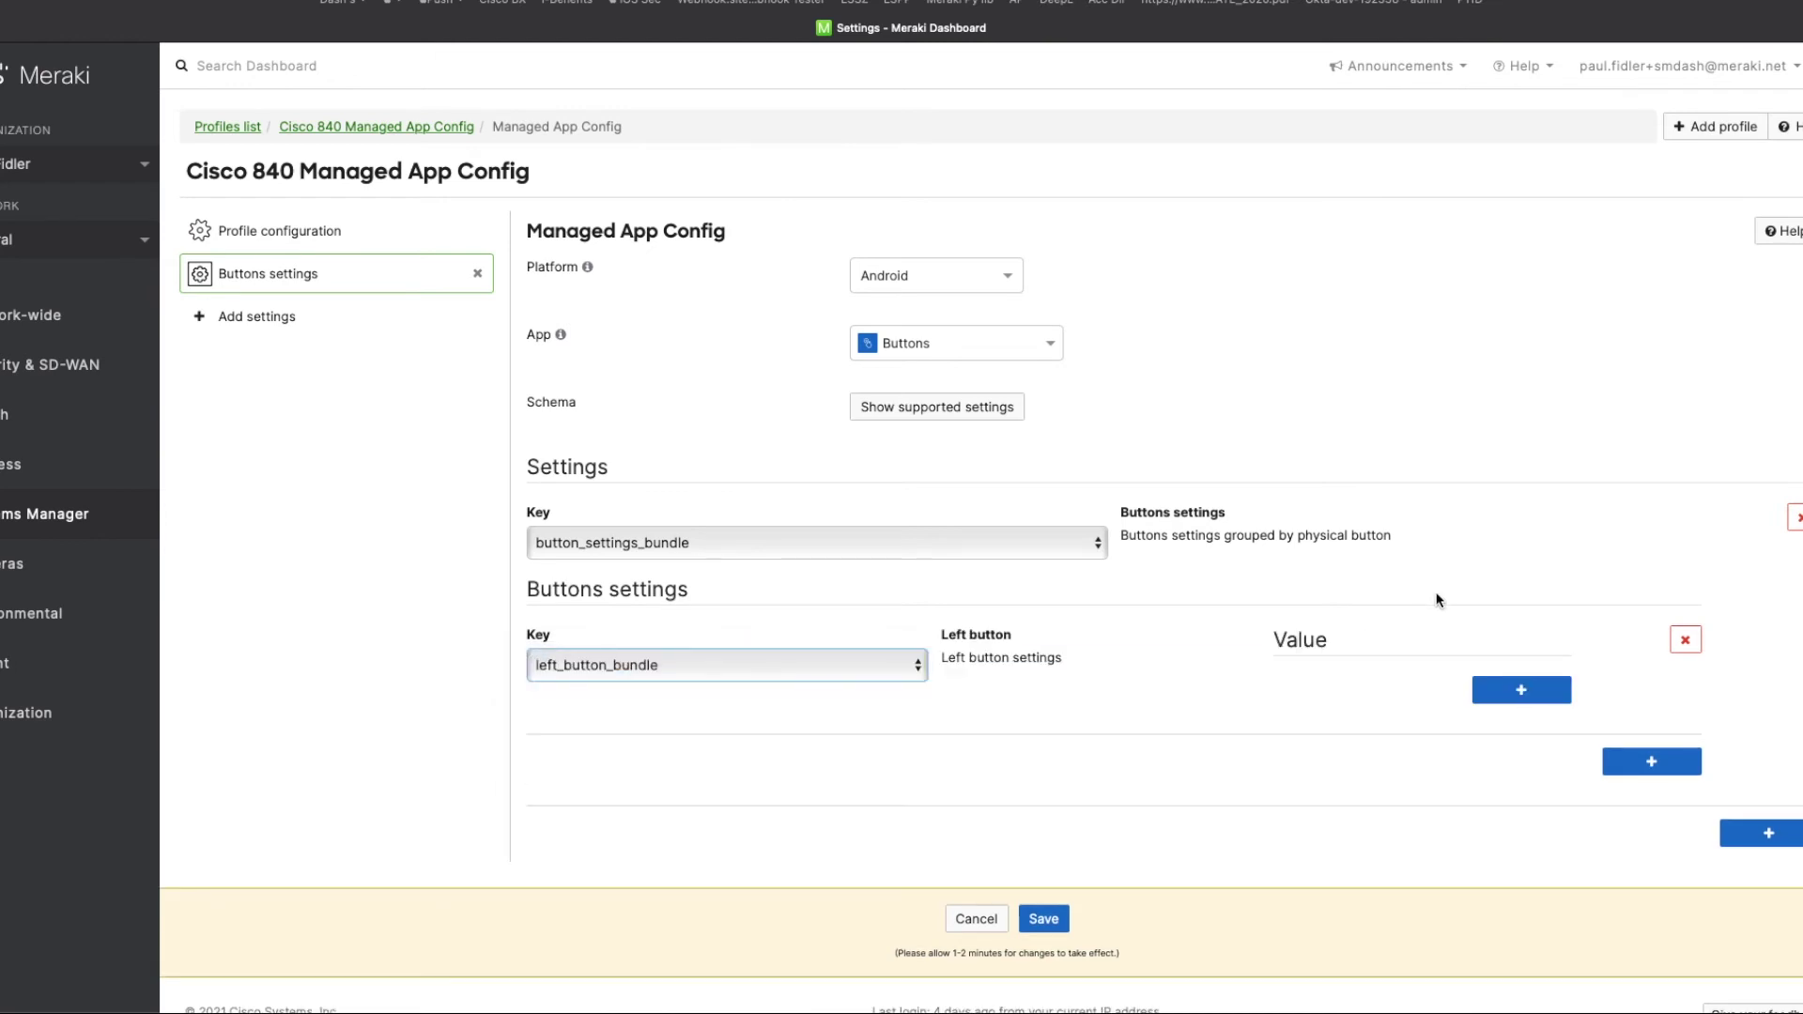
pyautogui.scroll(-2, 1422, 622)
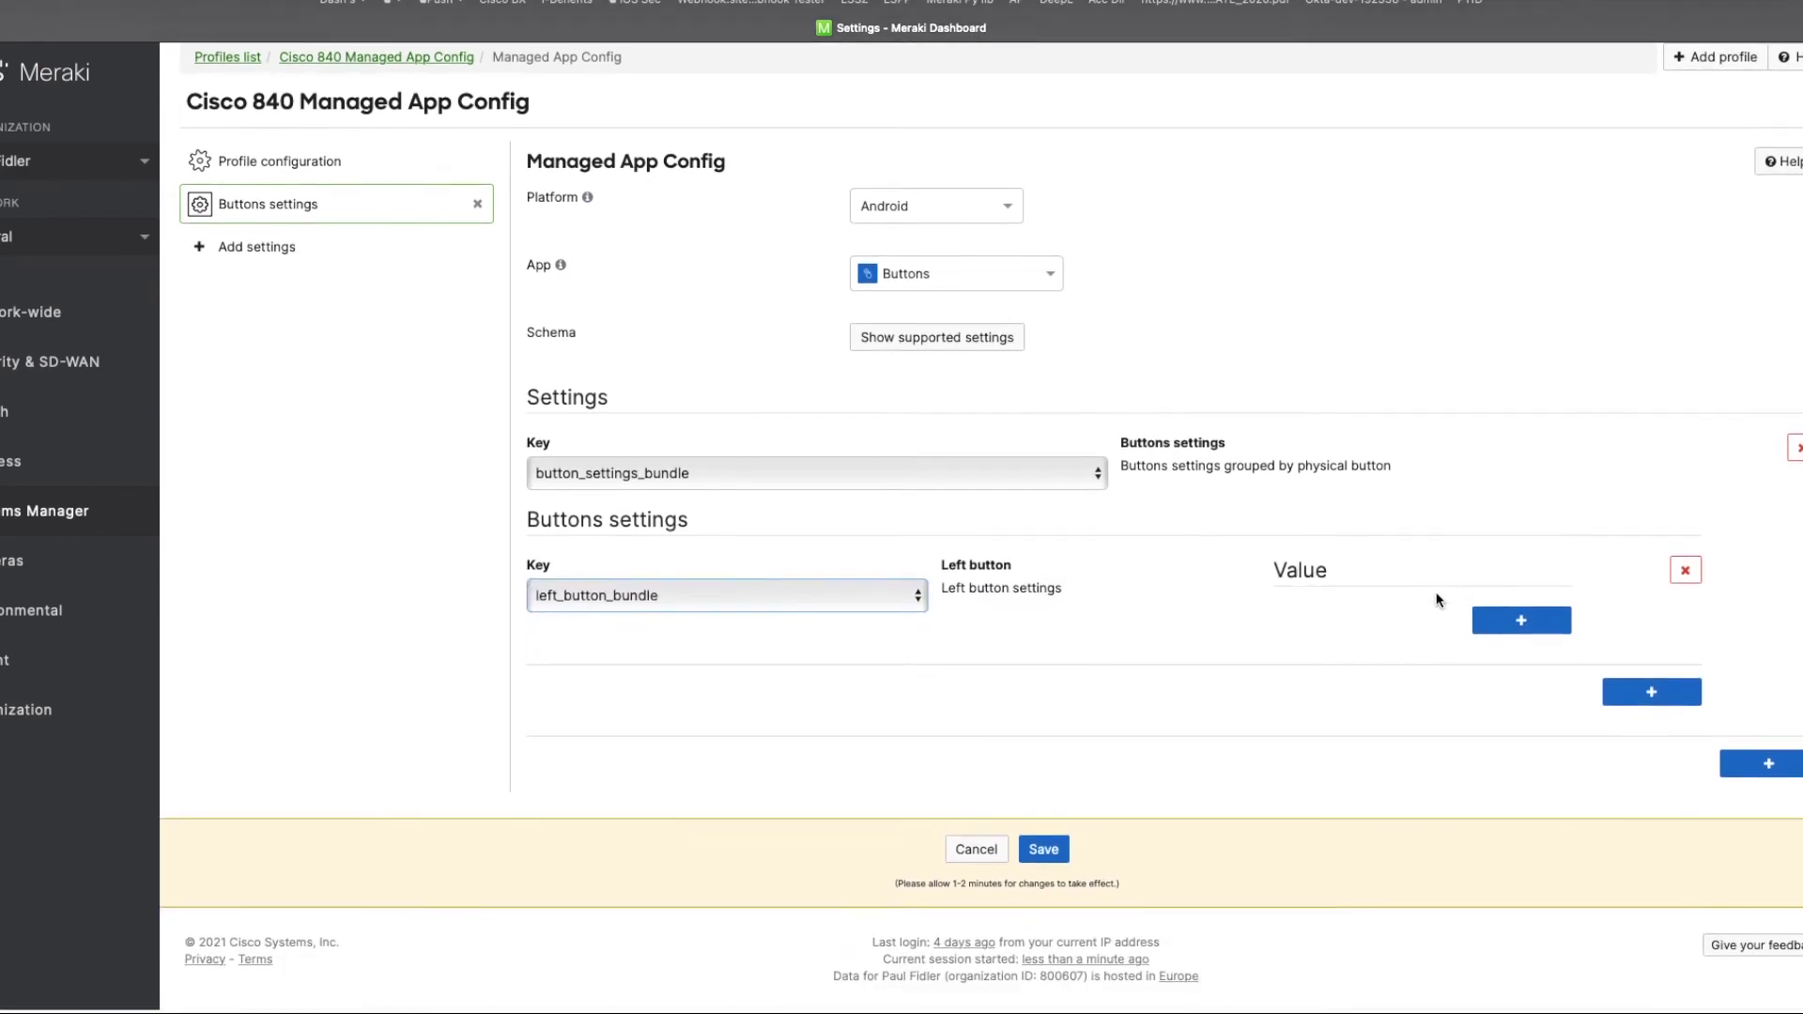
pyautogui.click(1513, 631)
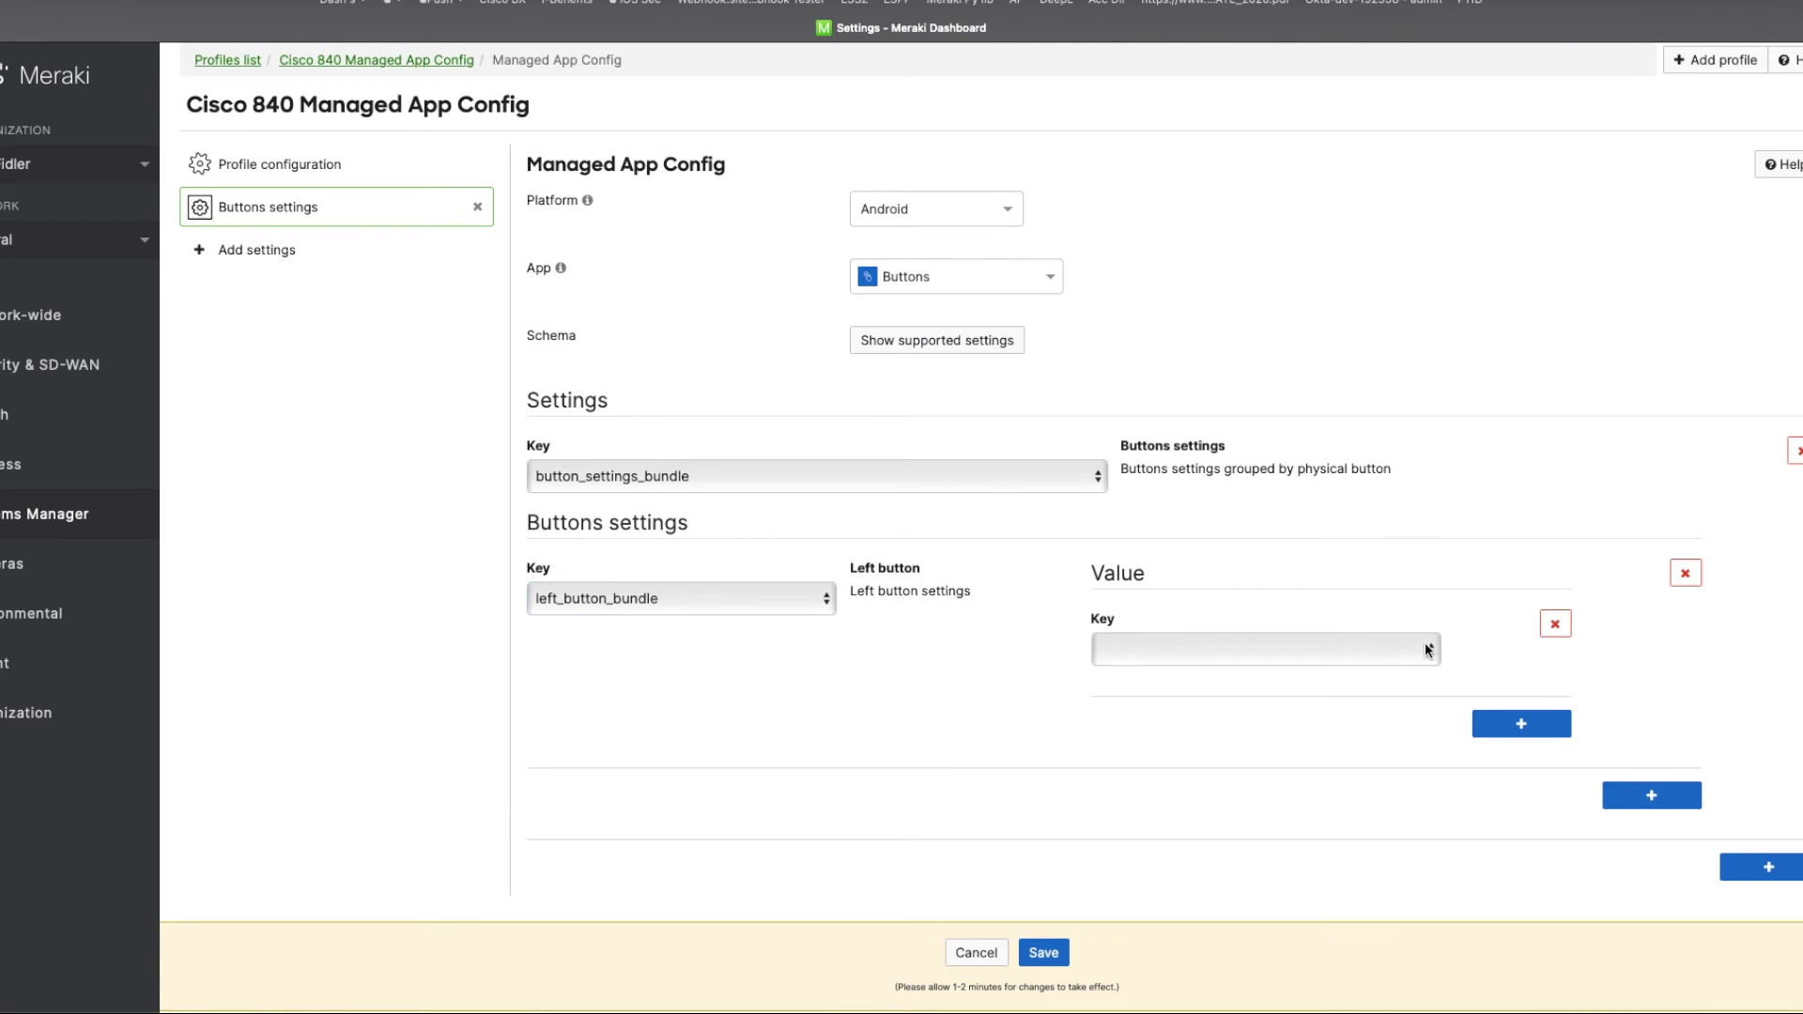
# Set the key button_left to the value Run application
pyautogui.click(1121, 652)
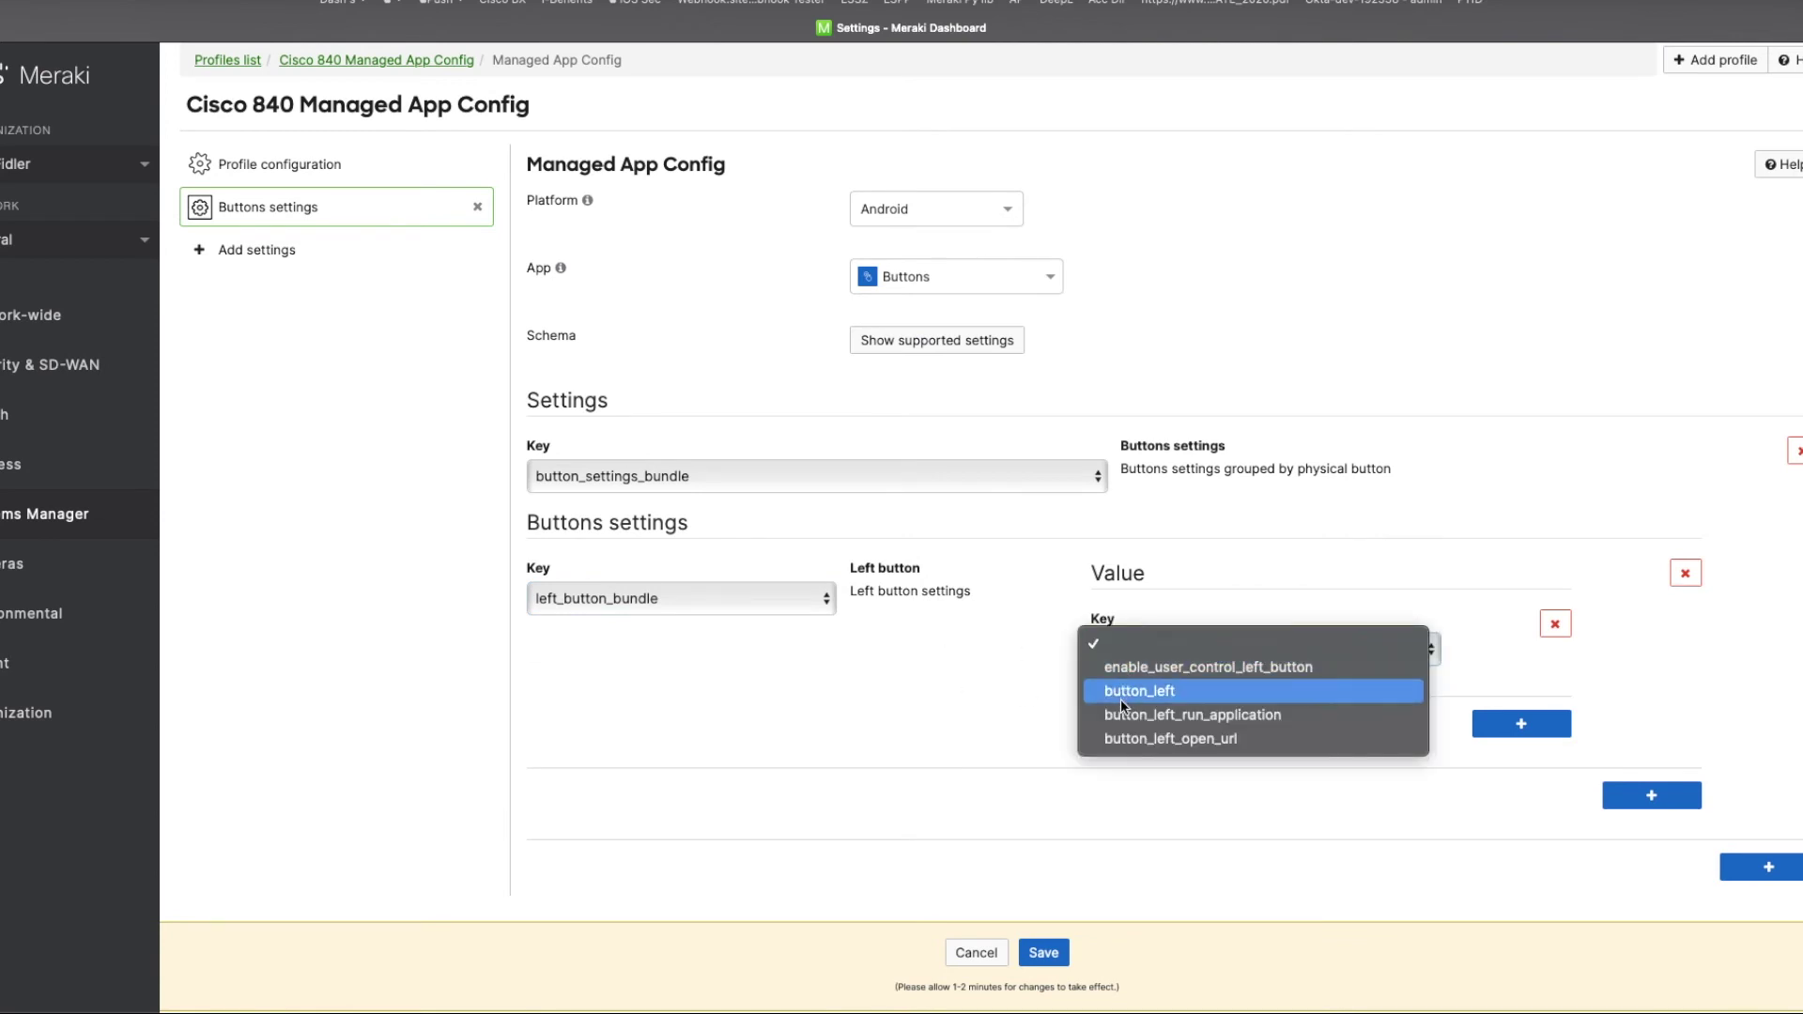
pyautogui.click(1121, 700)
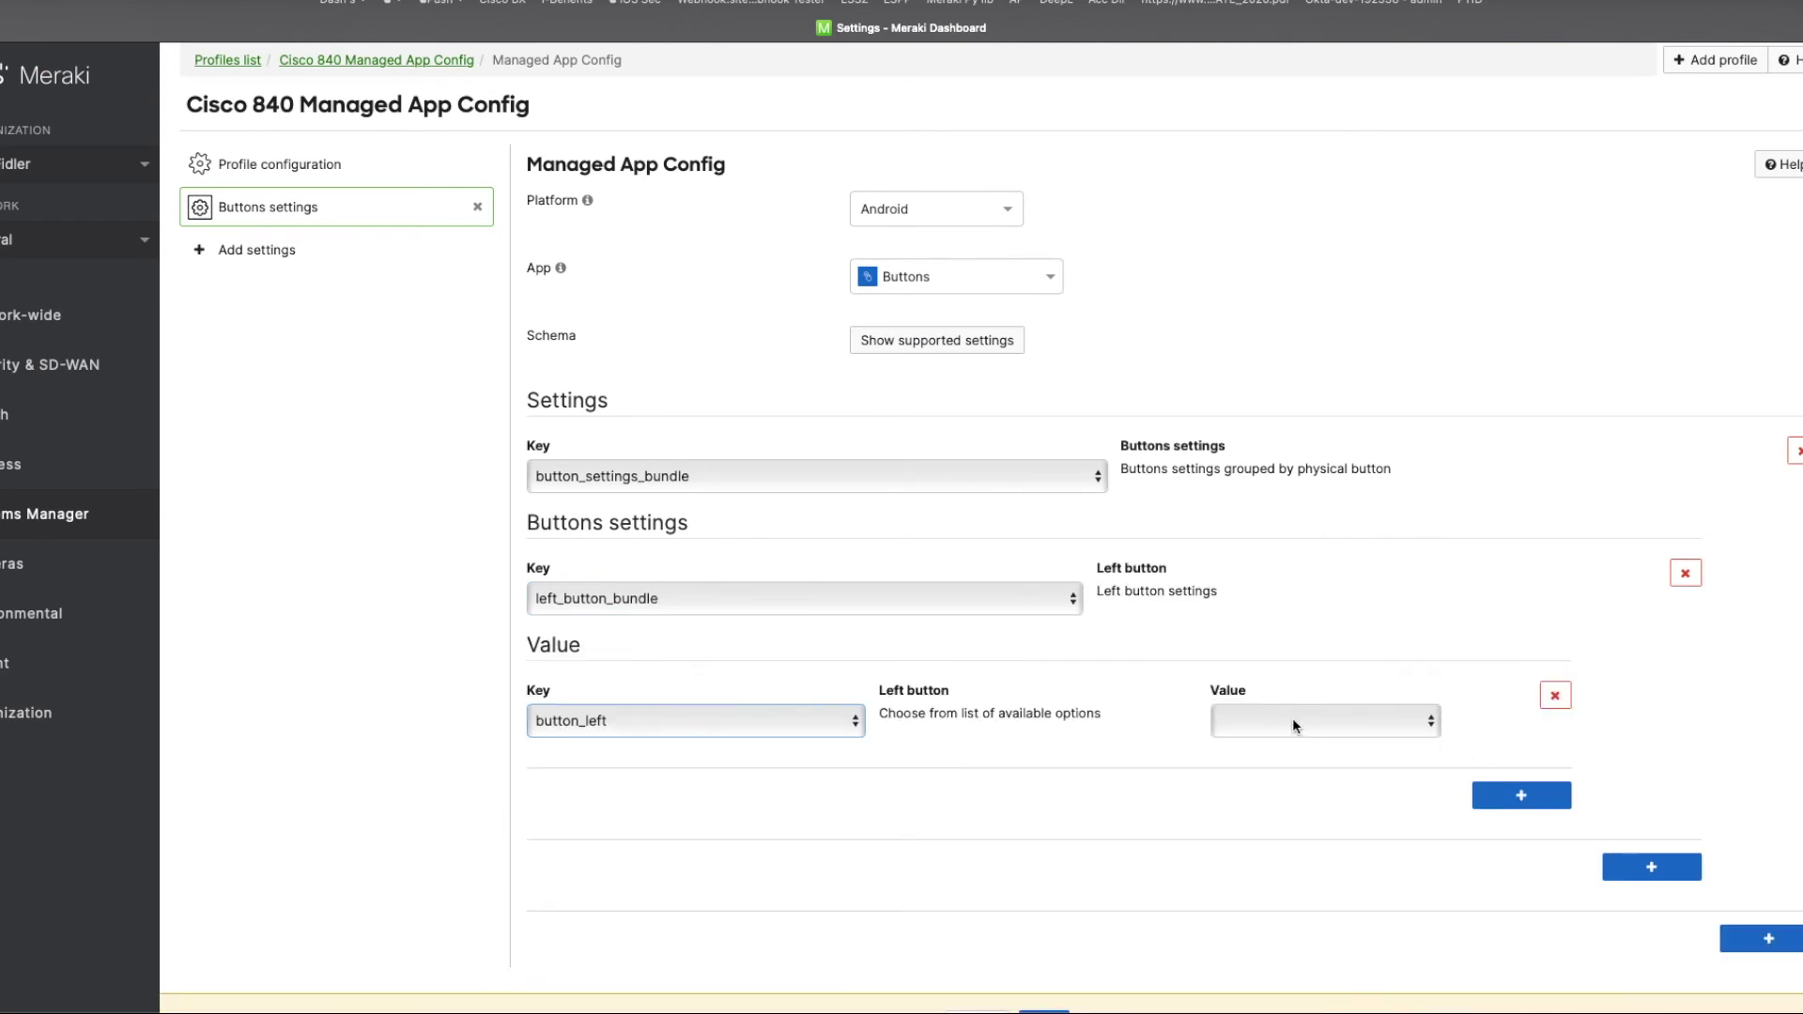
pyautogui.click(1293, 724)
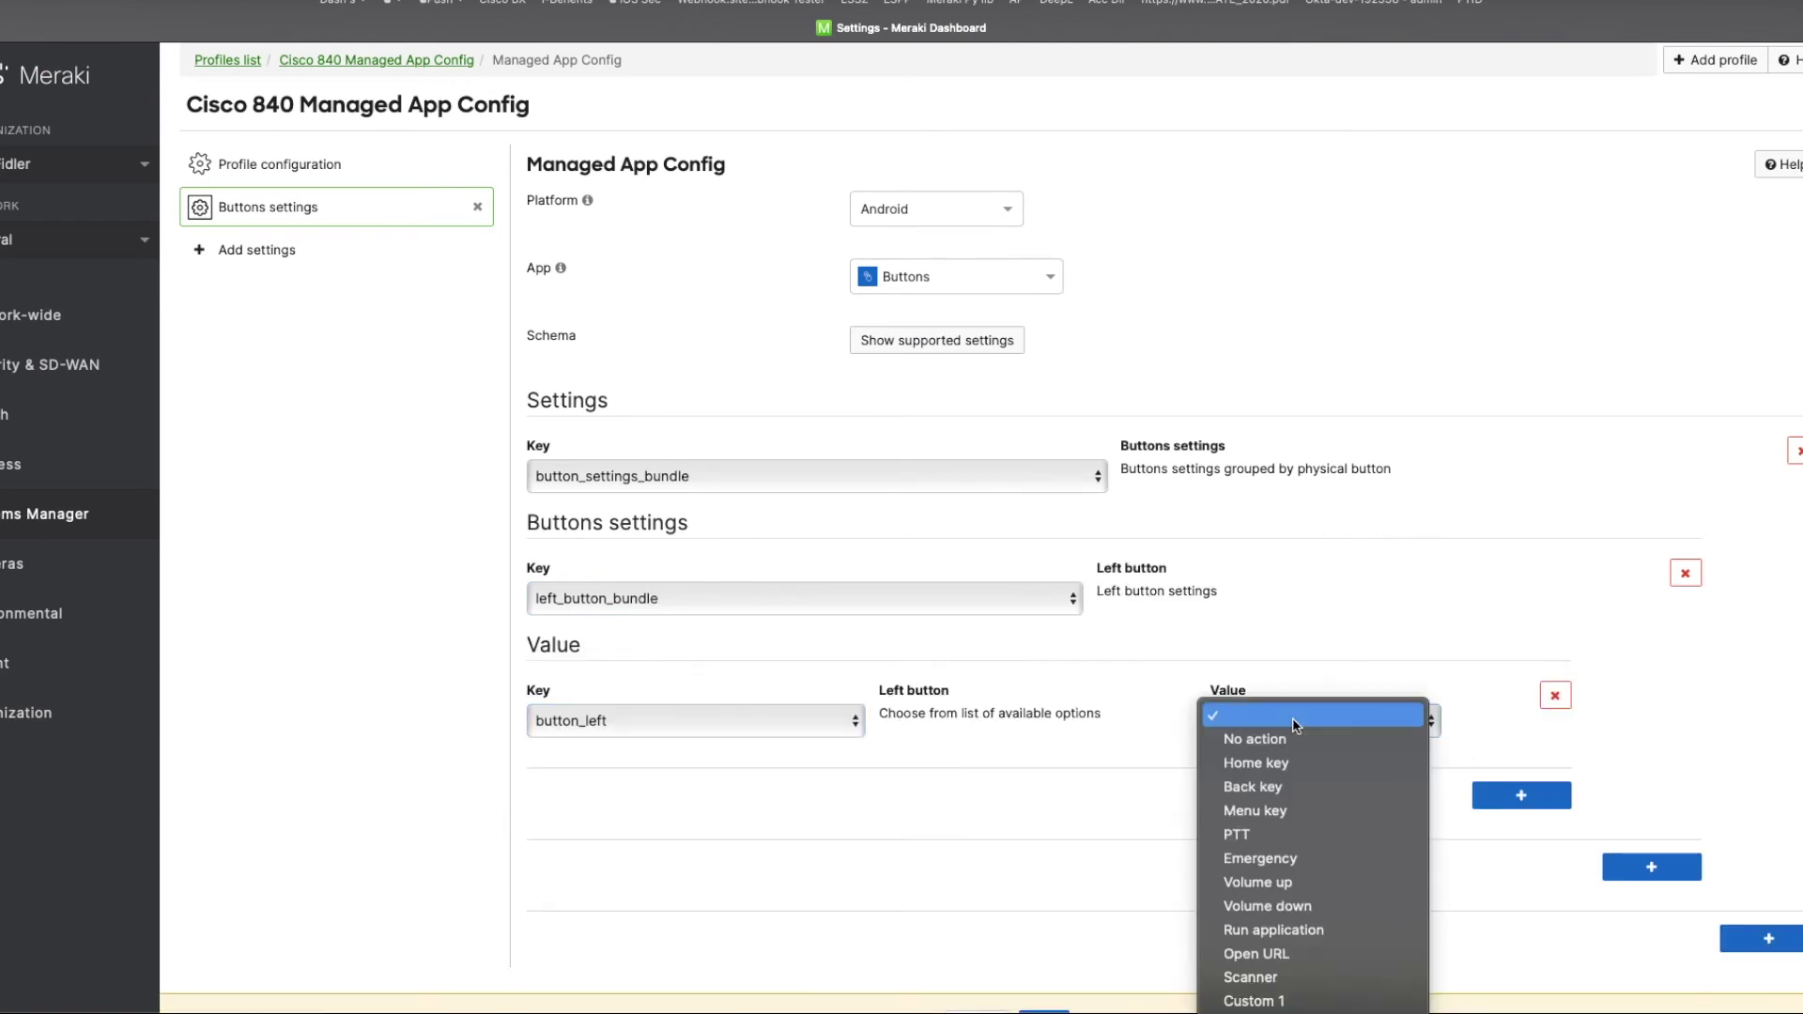
pyautogui.click(1279, 932)
# Add button_left_run_application with the Webex package com.cisco.wx2.android as its value
pyautogui.click(1540, 795)
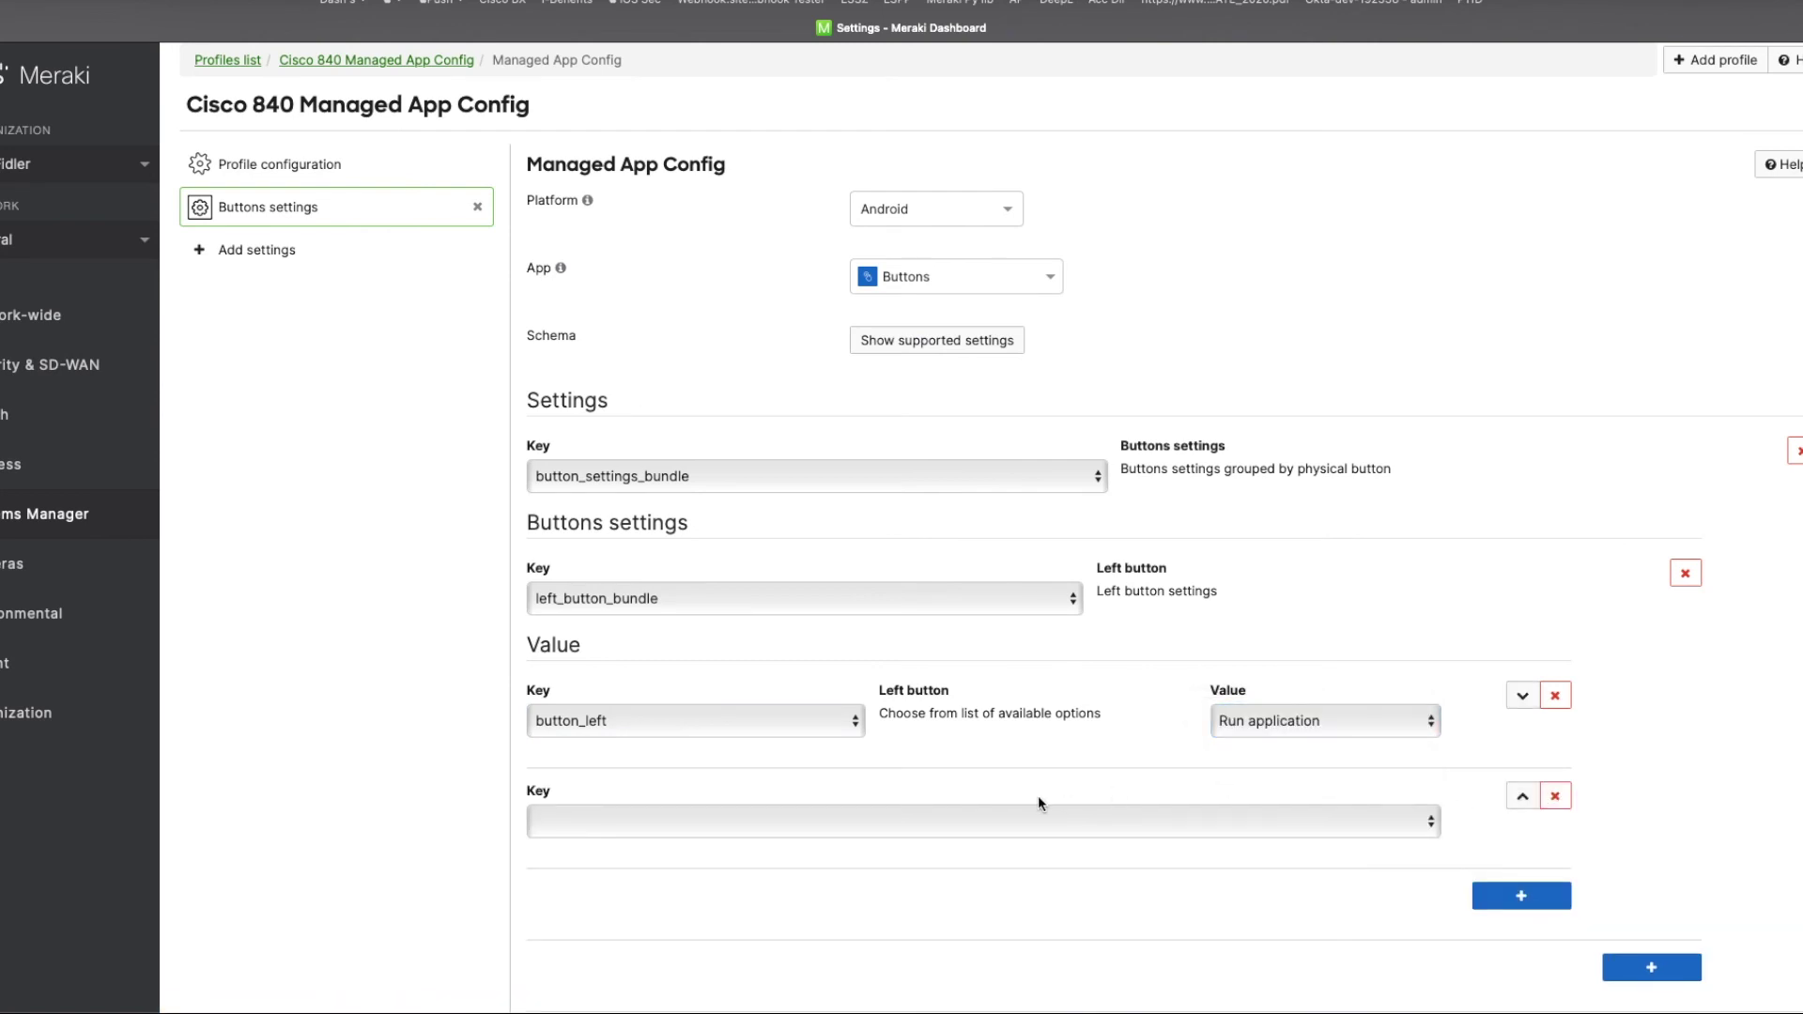
pyautogui.click(986, 822)
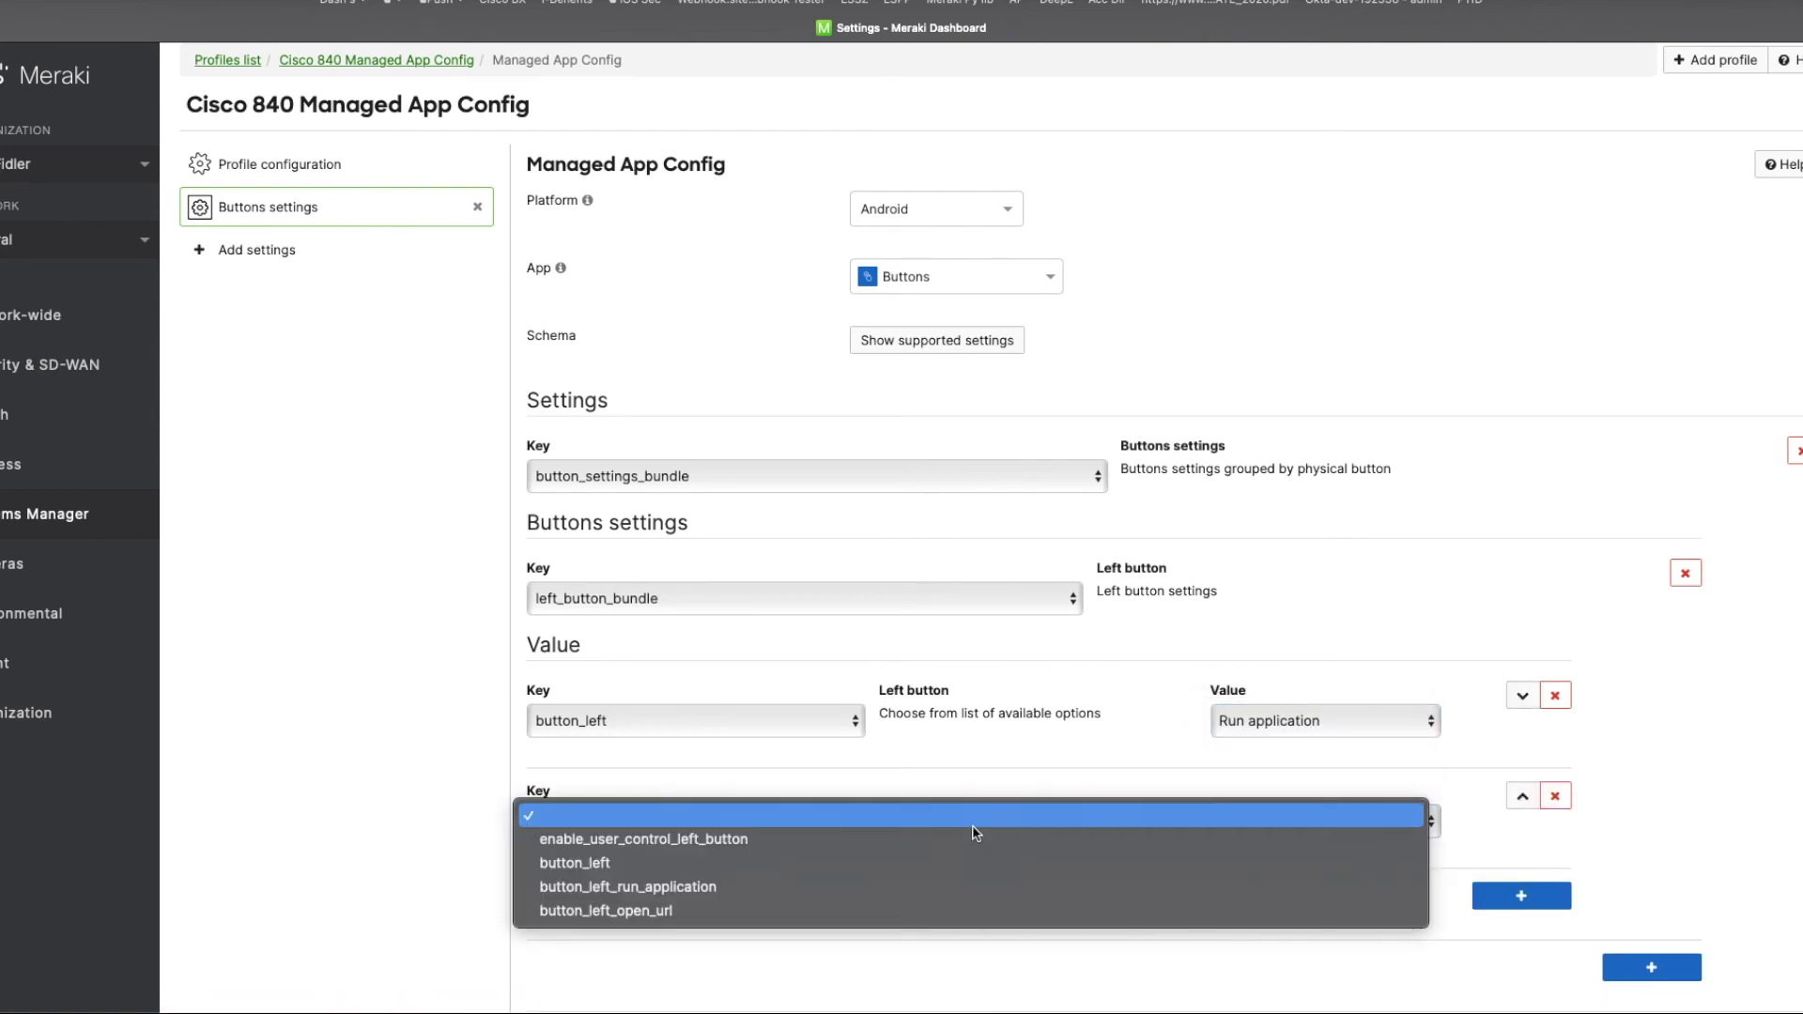
pyautogui.click(660, 892)
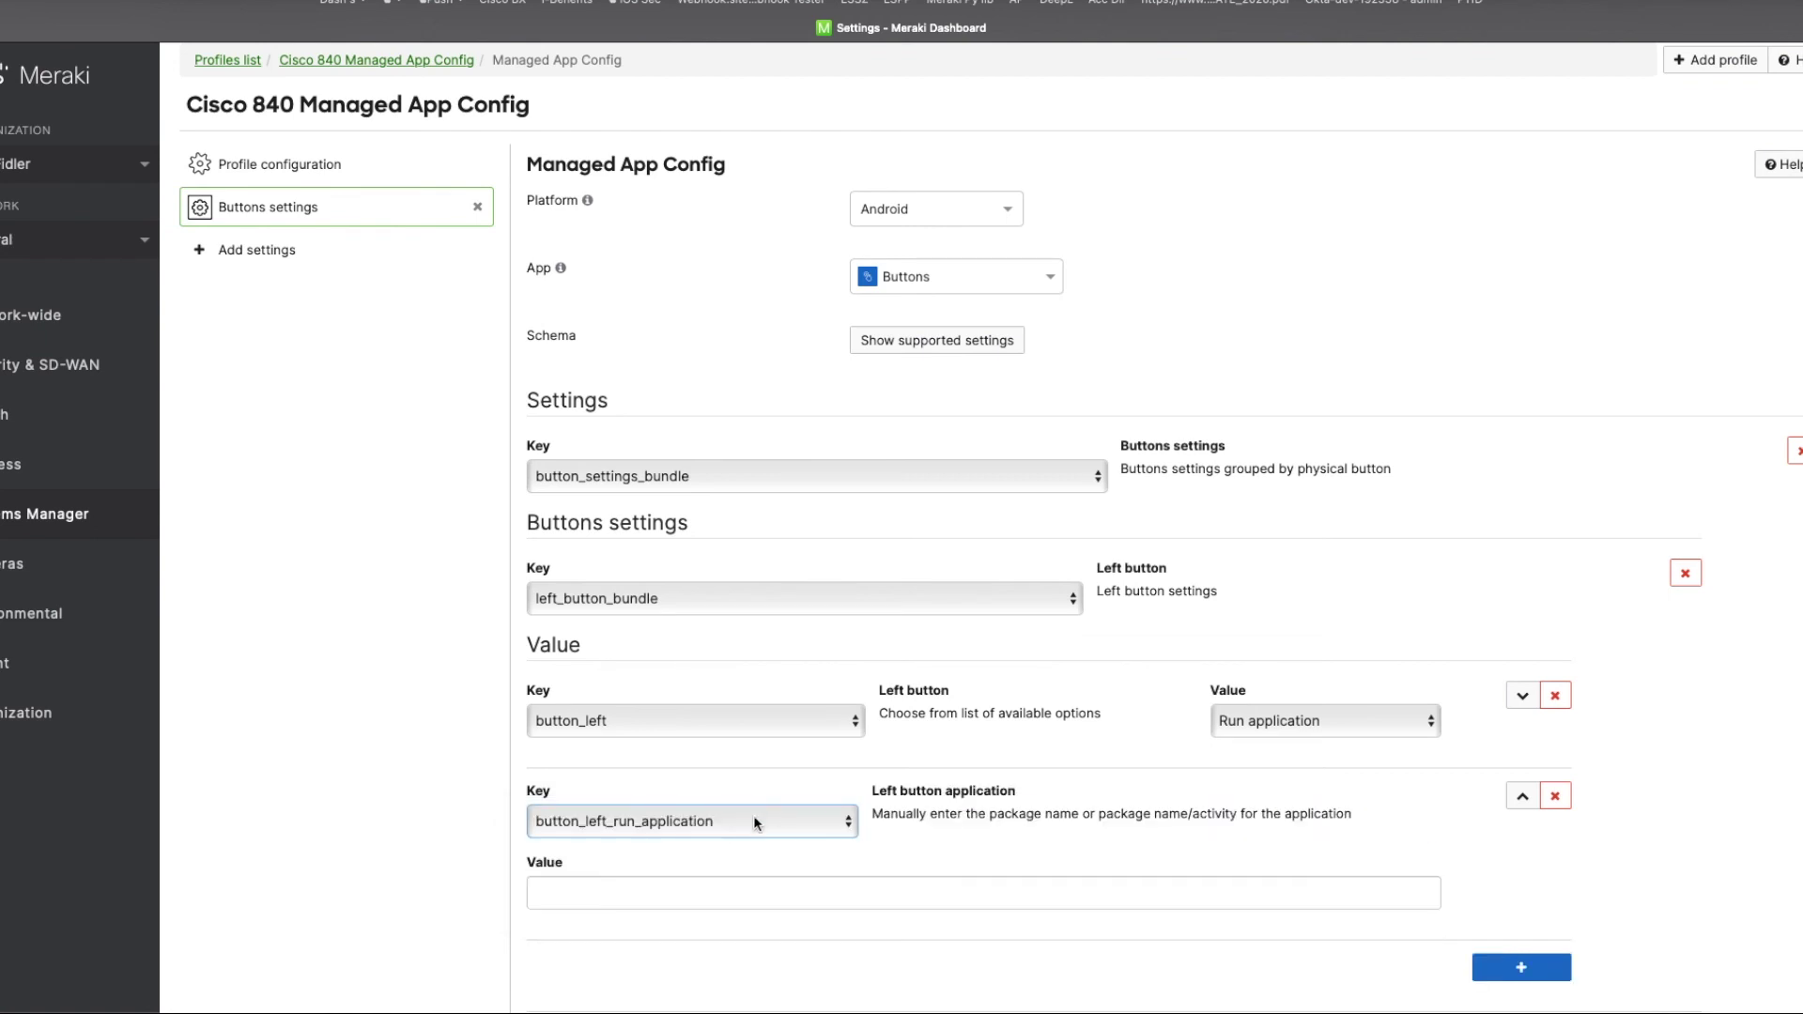
pyautogui.click(665, 890)
pyautogui.write('com.cisco.wx2.android')
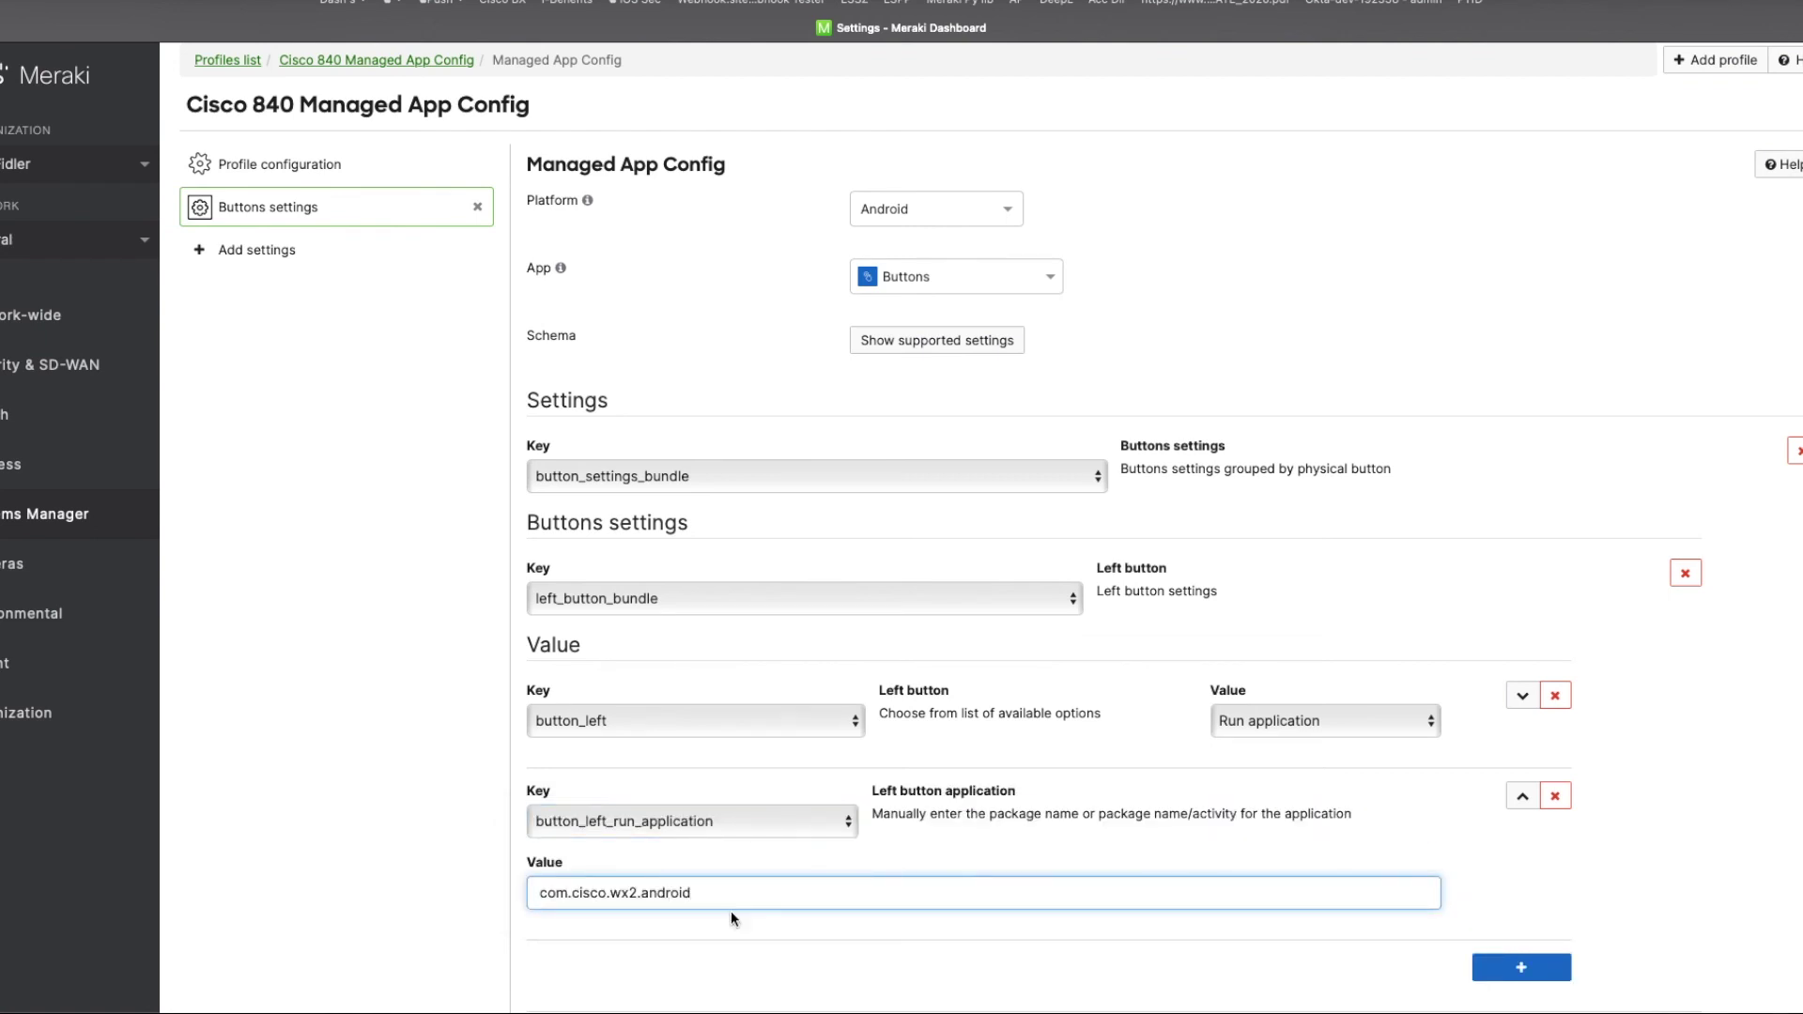
pyautogui.scroll(-5, 1706, 906)
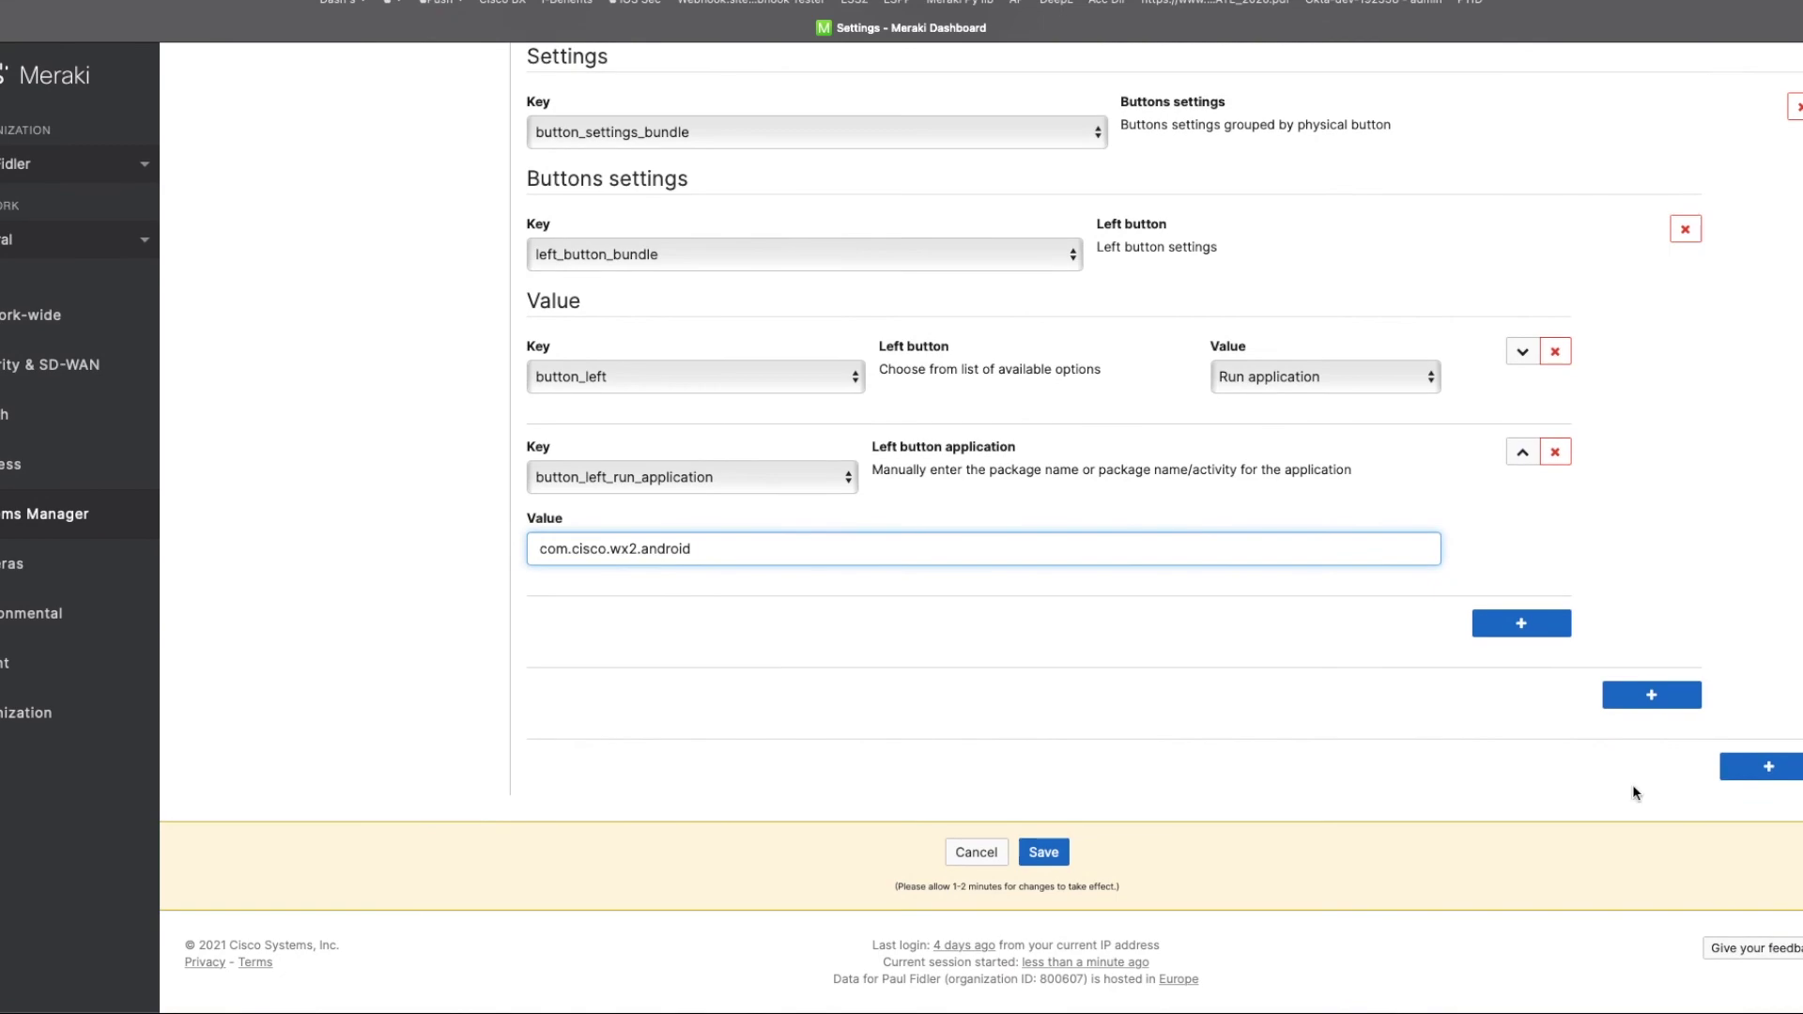
# Save the Buttons configuration to the Cisco 840 Managed App Config profile
pyautogui.click(1045, 855)
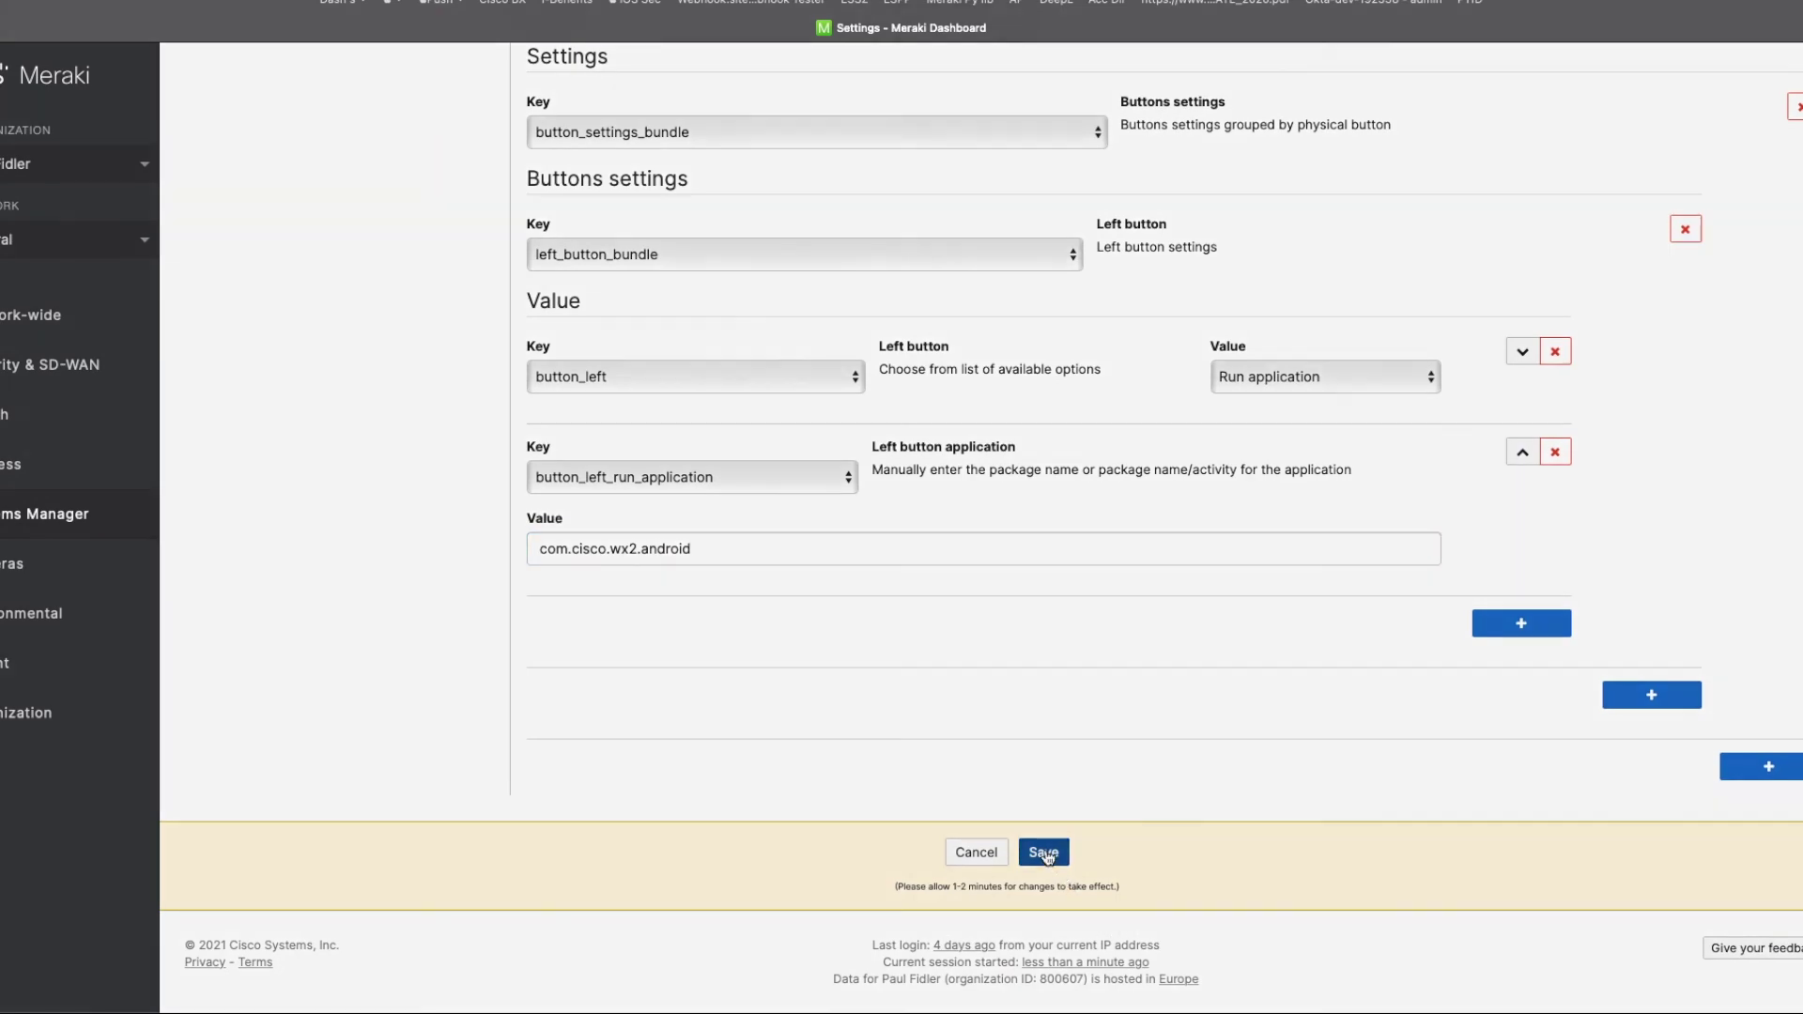